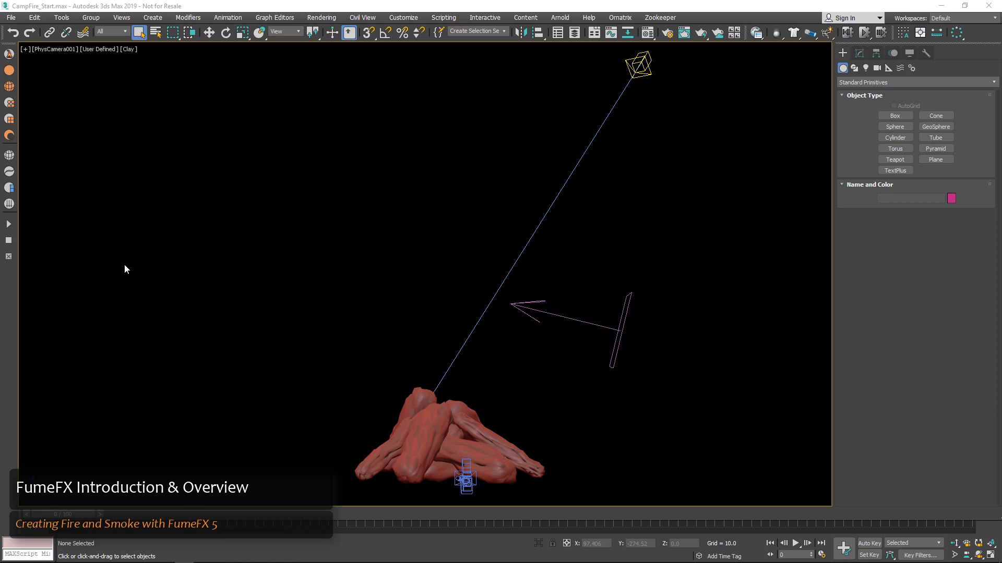
left_click(442, 432)
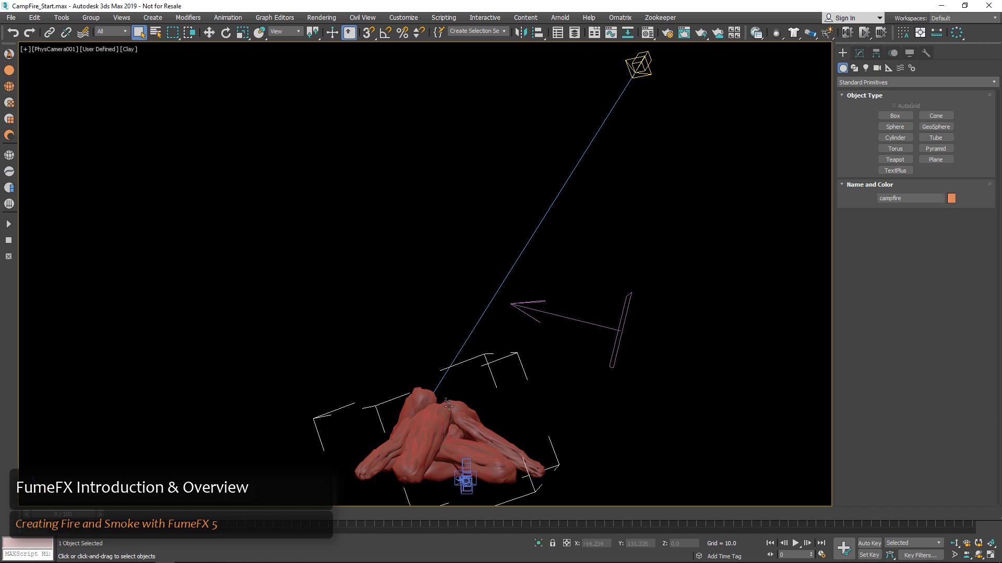
left_click(138, 146)
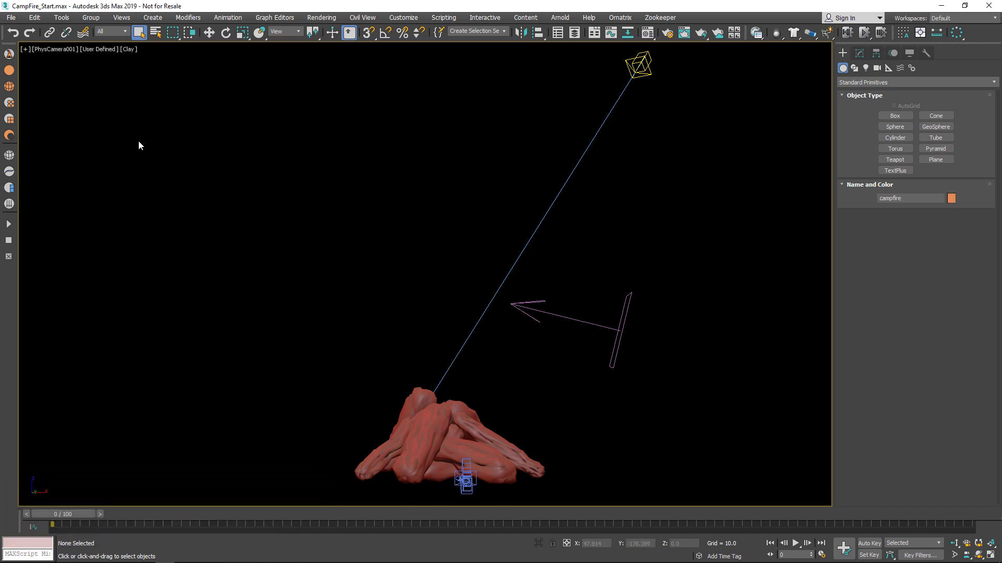
Step: Create a FumeFX grid around the campfire logs and set its width, length and height to 30
left_click(9, 54)
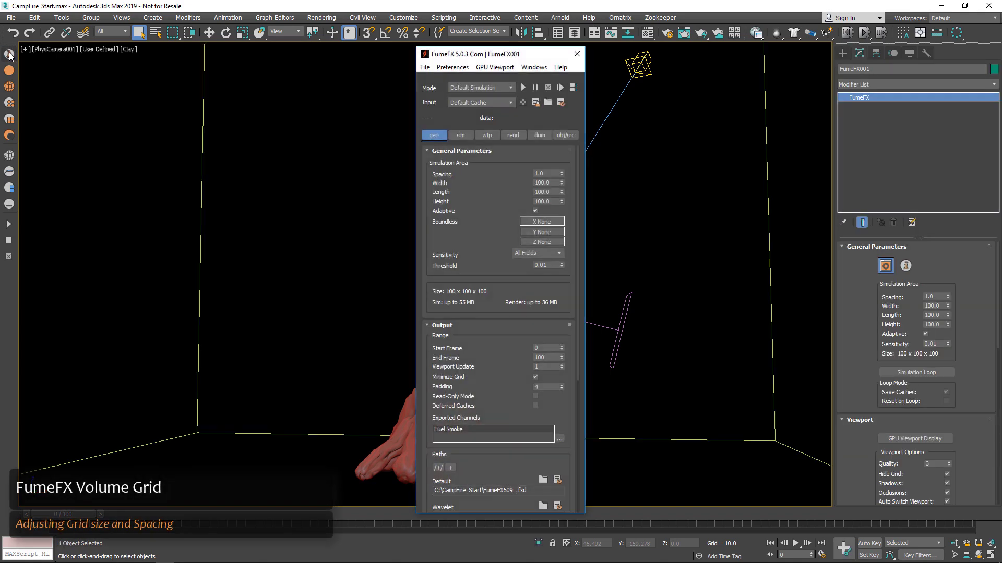
left_click_drag(424, 54, 98, 59)
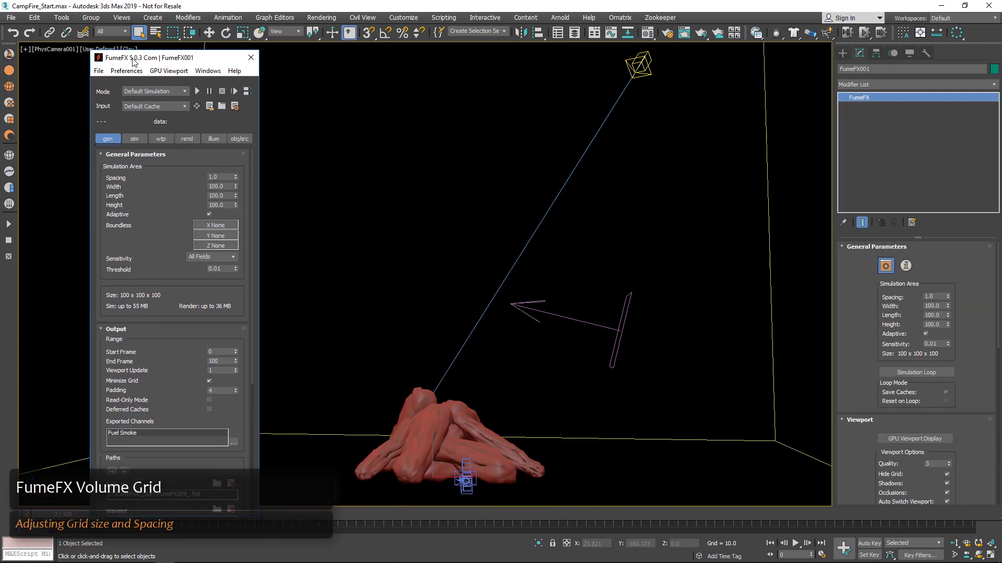
double_click(229, 188)
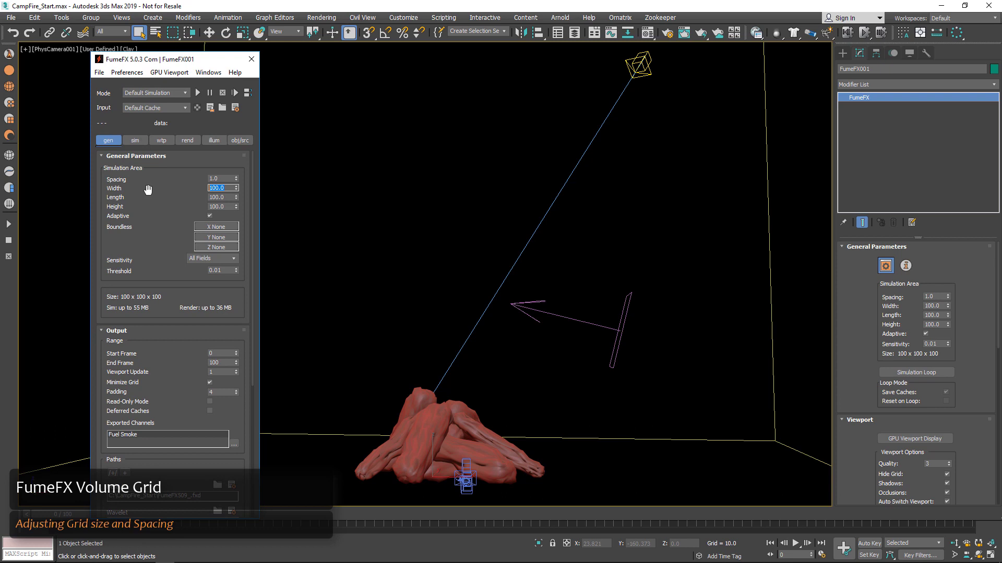
type("30")
key("Tab")
type("30")
key("Tab")
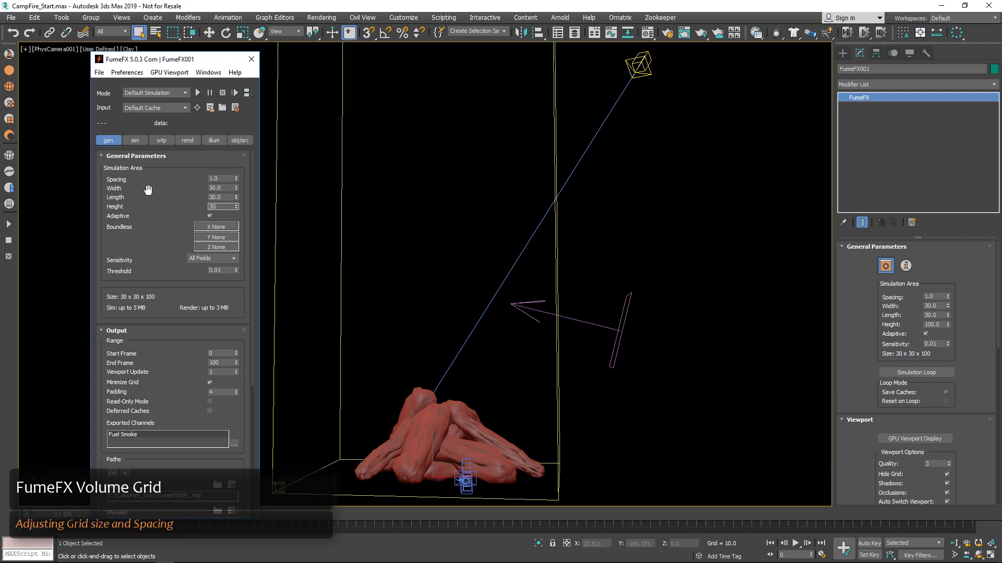
type("30")
key("Return")
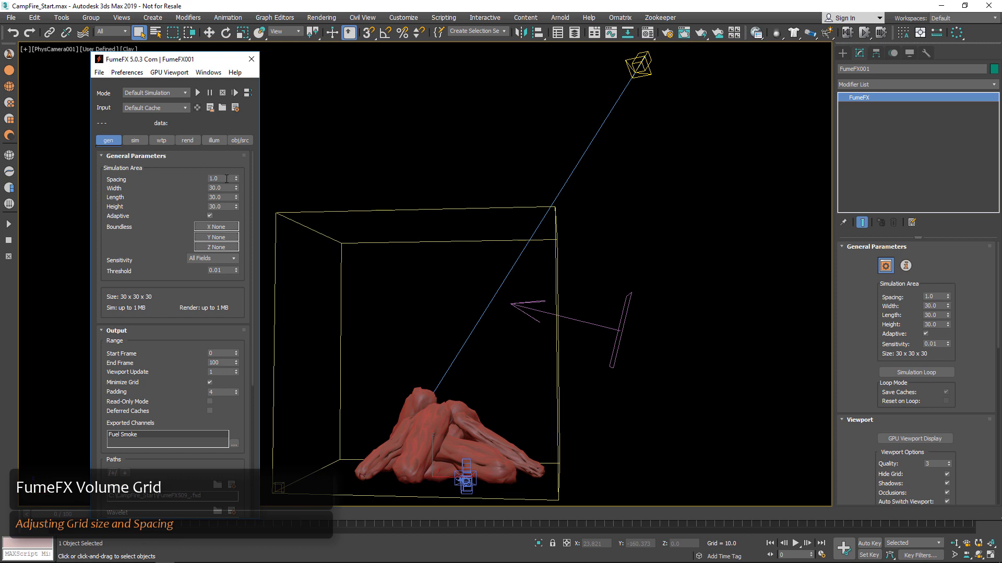
Step: Set the FumeFX grid's spacing to 0.5
left_click_drag(226, 179, 163, 170)
type(".5")
key("Tab")
Step: Add a FumeFX object source to the grid from the campfire mesh and show its fuel, temperature and smoke settings
left_click(427, 414)
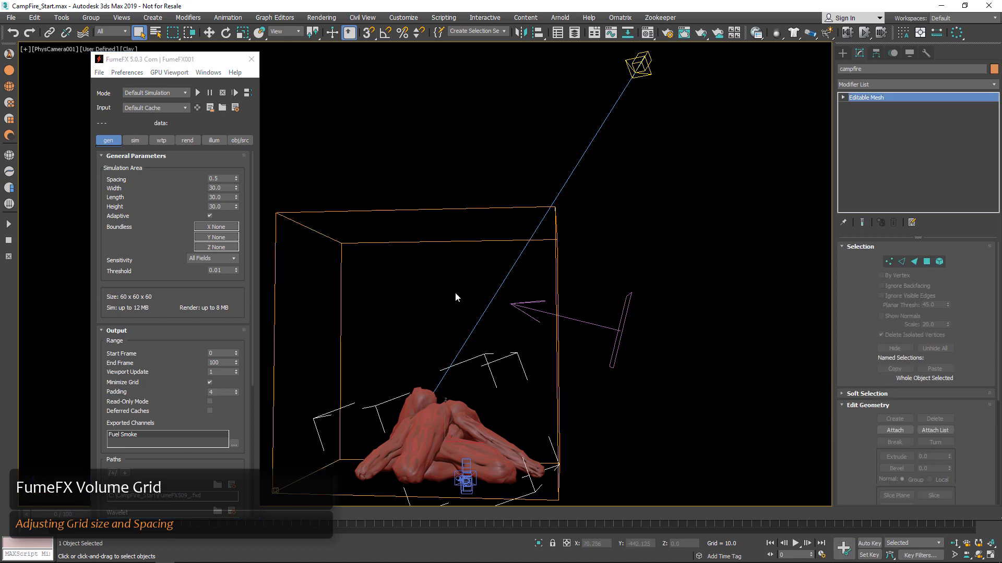
left_click(410, 243, "ctrl")
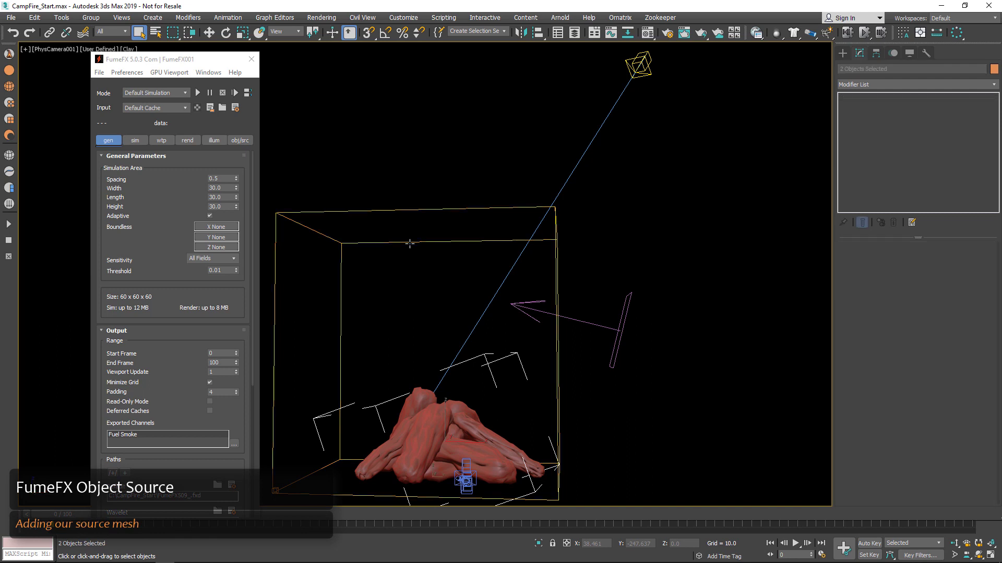
left_click(9, 88)
left_click(241, 140)
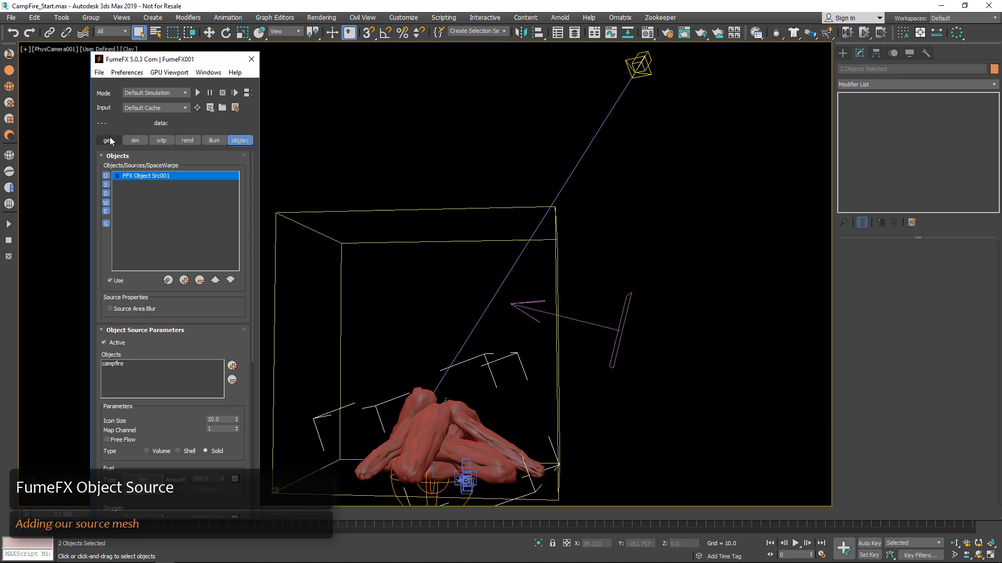
scroll(187, 336, "down", 5)
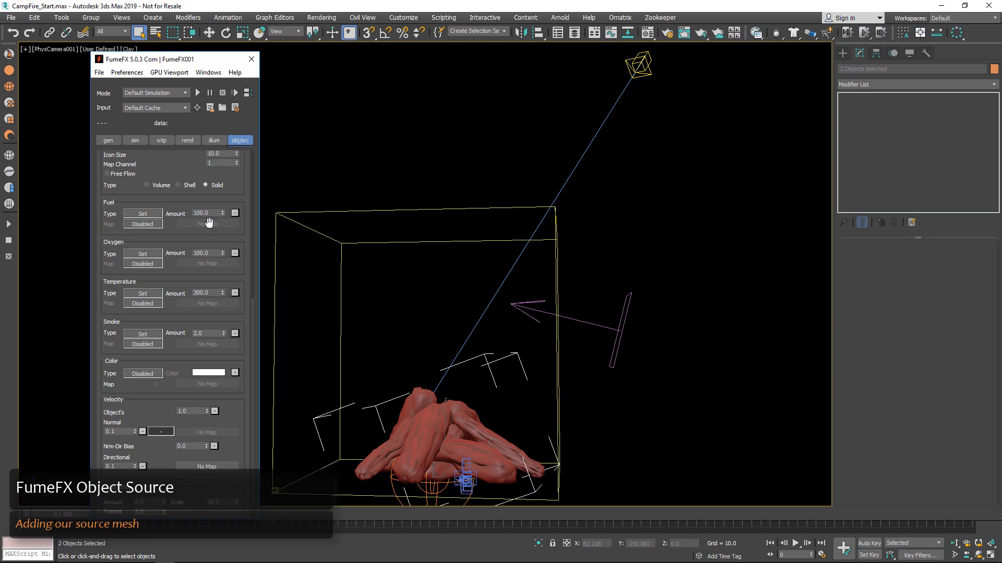
Step: Run the default simulation with the grid's GPU viewport display turned on, and stop it after a partial preview
left_click(197, 92)
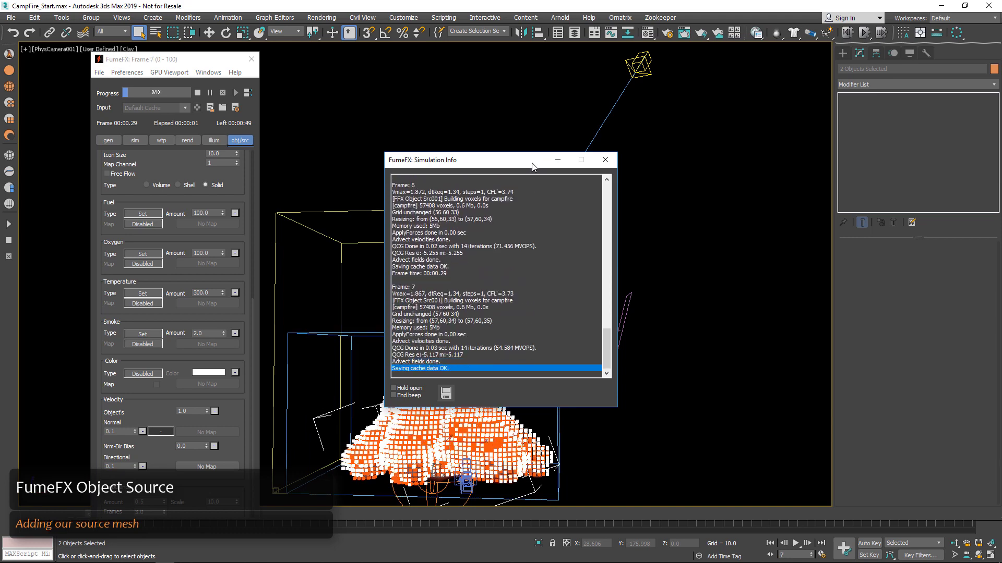
left_click_drag(429, 159, 0, 143)
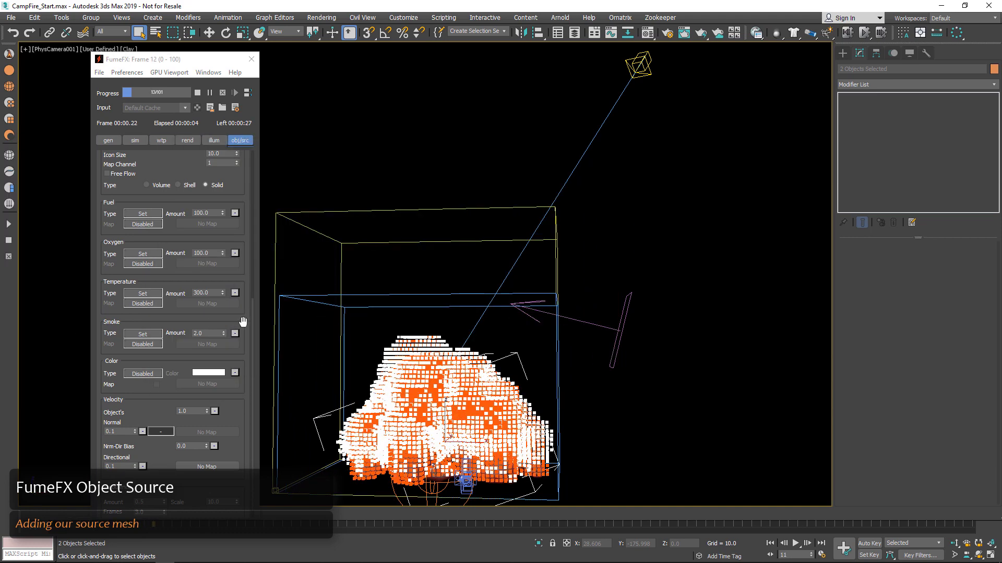
left_click(496, 208)
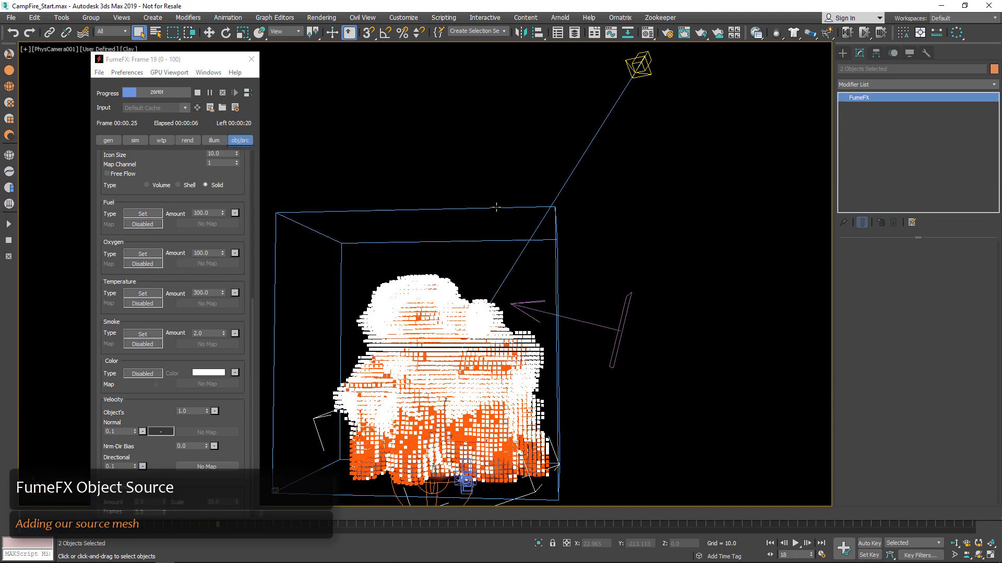
left_click(922, 436)
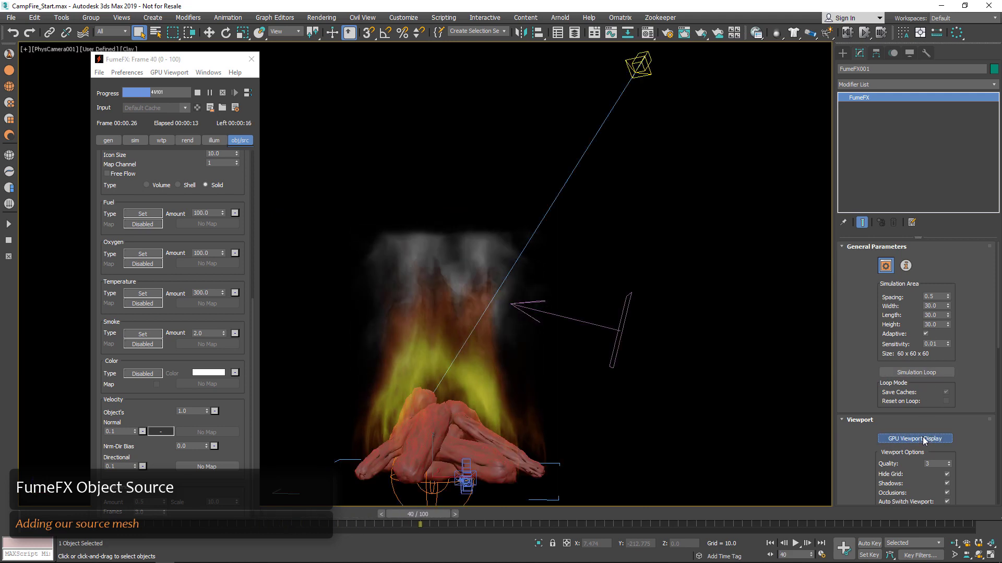
left_click(931, 439)
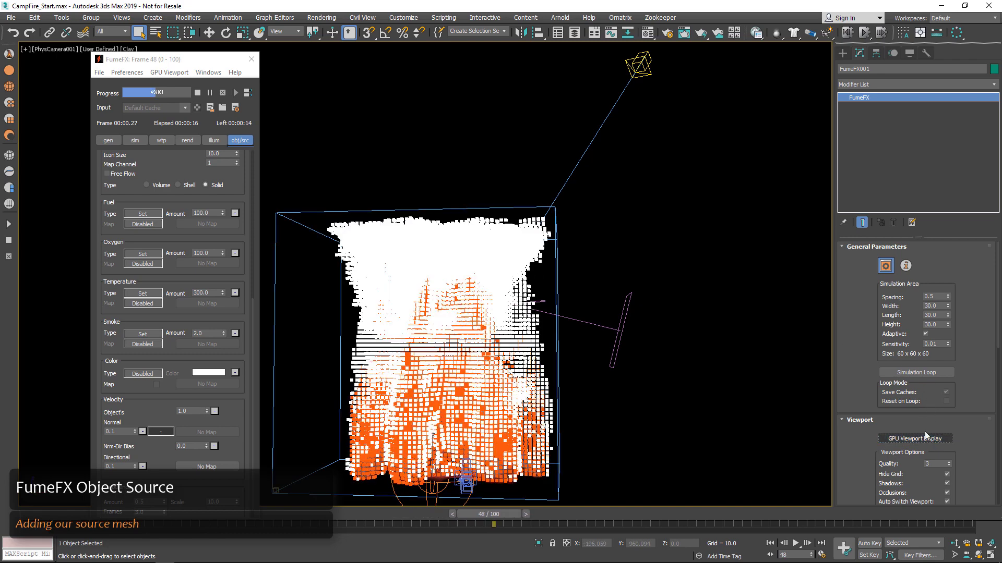
left_click(903, 442)
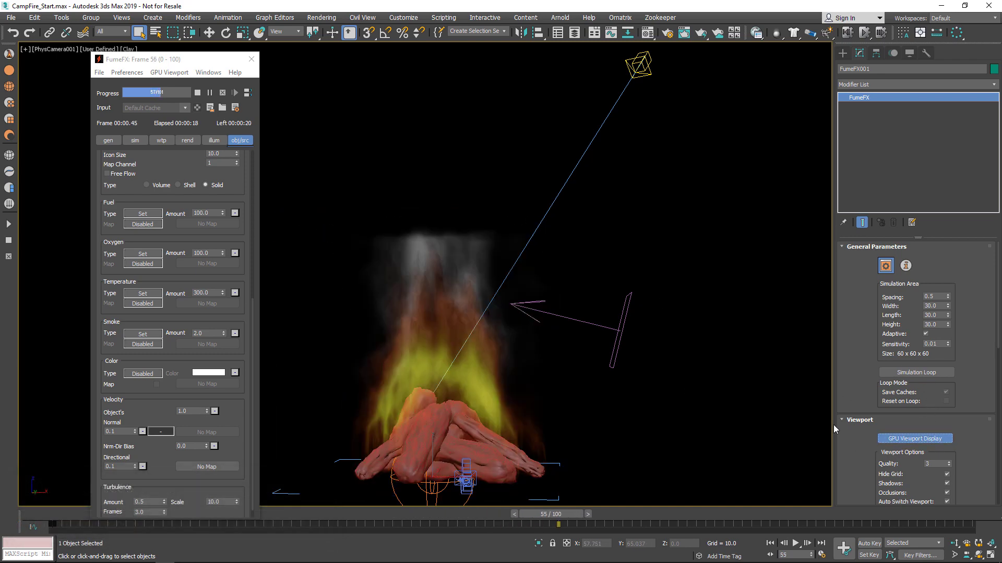
left_click(197, 92)
Step: Make the simulation grid boundless along the Z axis
scroll(243, 181, "up", 5)
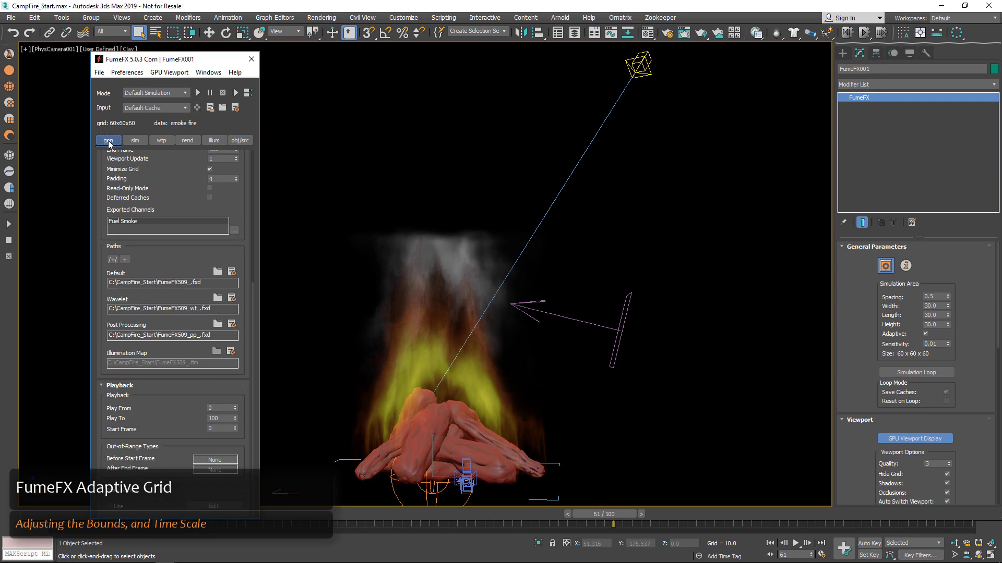
left_click(108, 140)
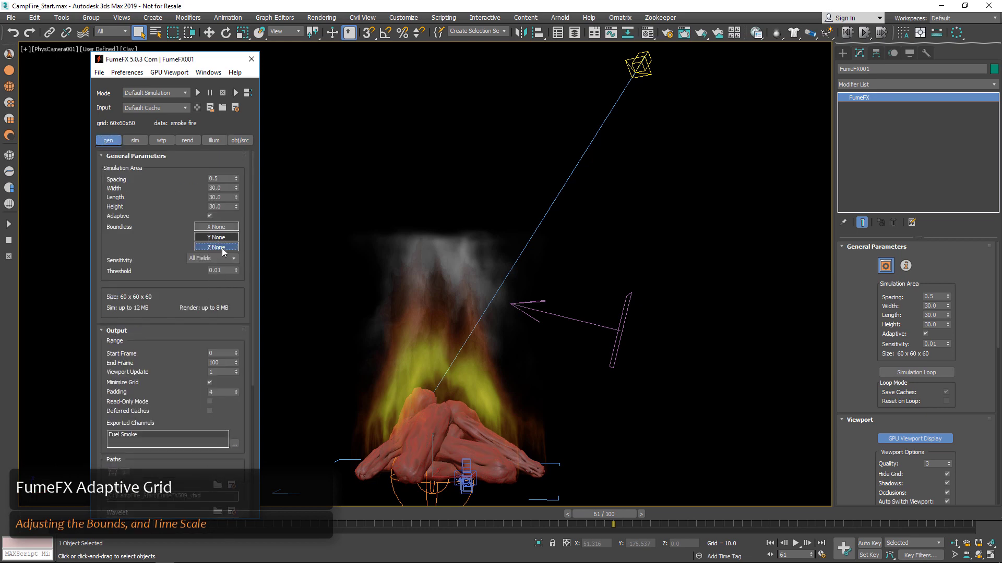
left_click(221, 248)
left_click(241, 278)
Step: Set the simulation's time scale to 2.5, rerun the default simulation and stop it after a partial preview
left_click(135, 141)
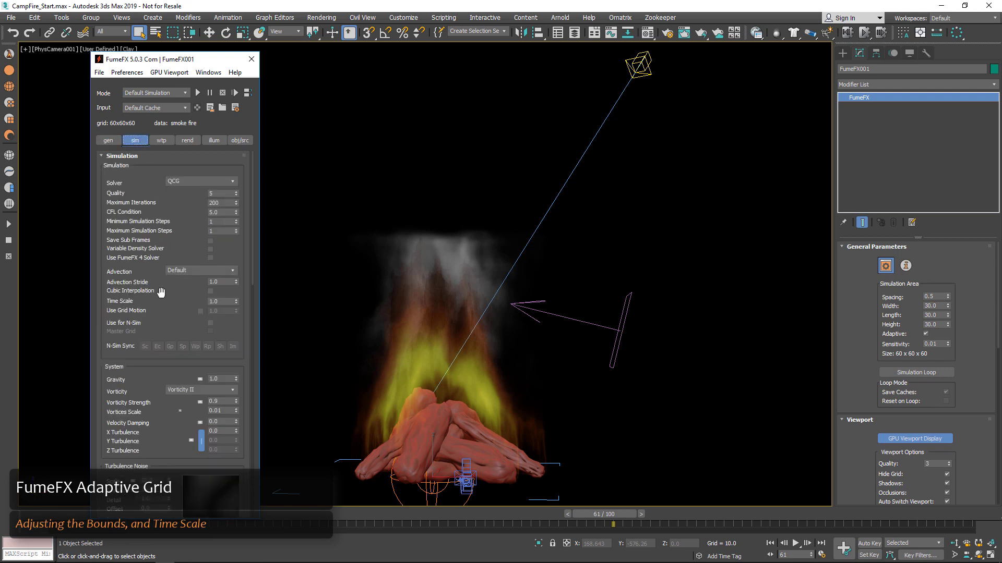
double_click(229, 302)
key("Return")
left_click(198, 93)
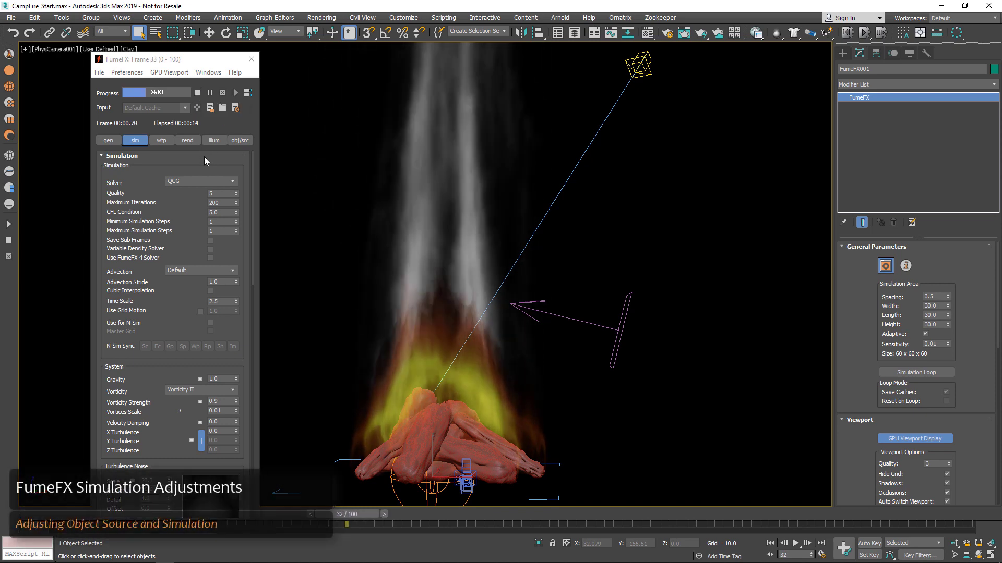
left_click(197, 92)
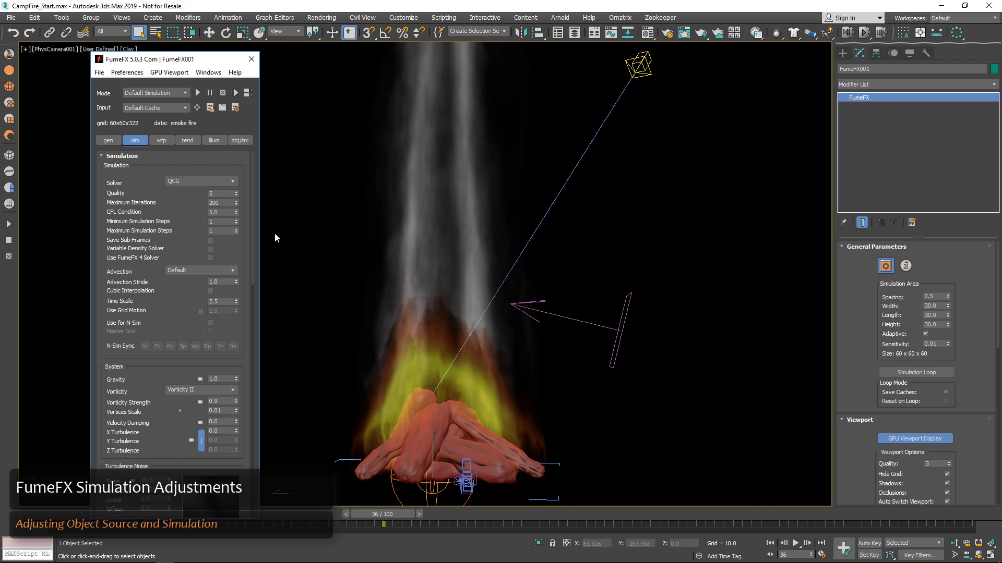
Step: Set the campfire object source's fuel amount to 25 and temperature amount to 100
left_click(242, 142)
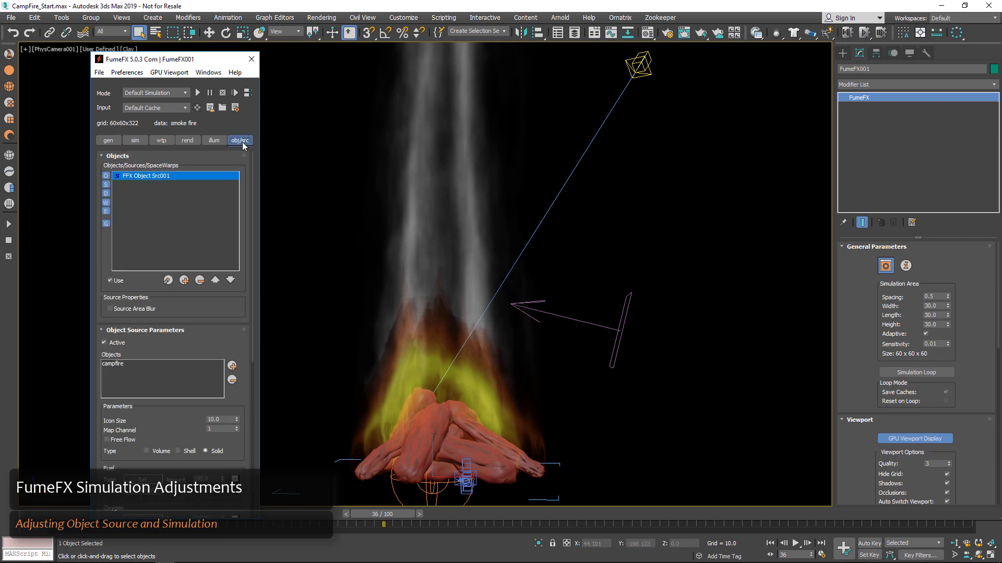
left_click_drag(186, 354, 229, 75)
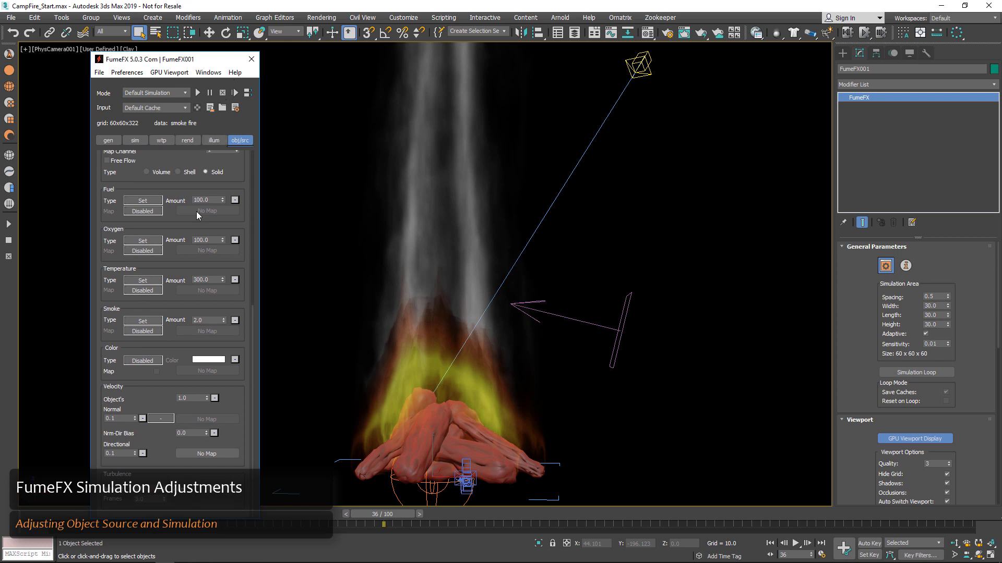
double_click(214, 200)
type("25")
key("Tab")
double_click(215, 280)
type("100")
left_click(160, 282)
Step: Disable the object source's fuel channel and run a short test simulation with smoke only
left_click(141, 204)
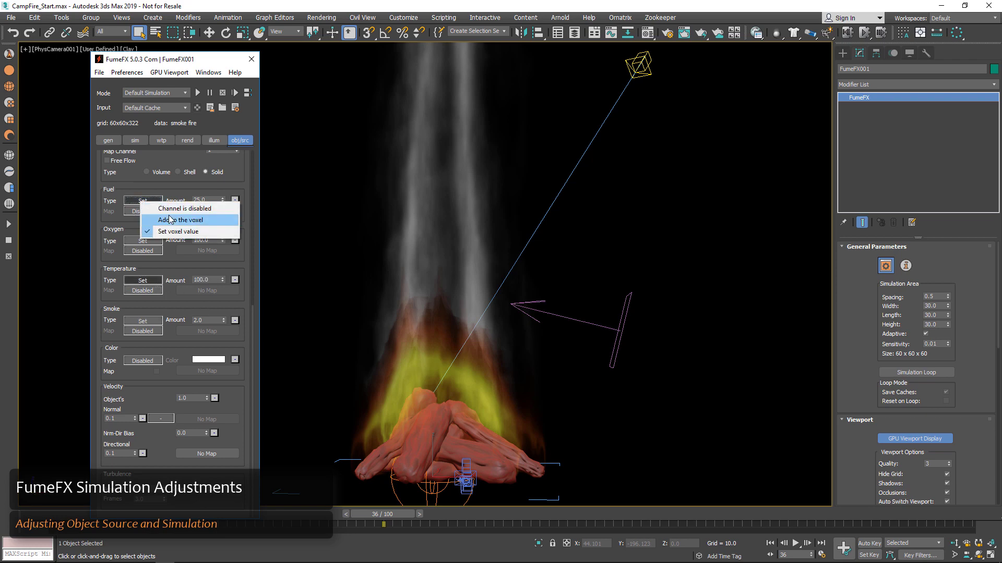
left_click(162, 206)
left_click(199, 93)
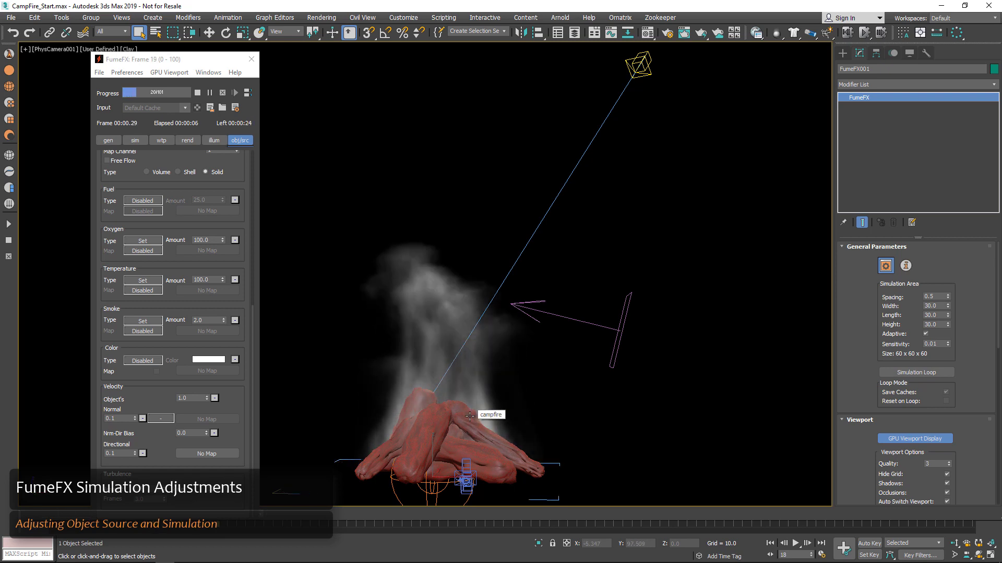
left_click(197, 92)
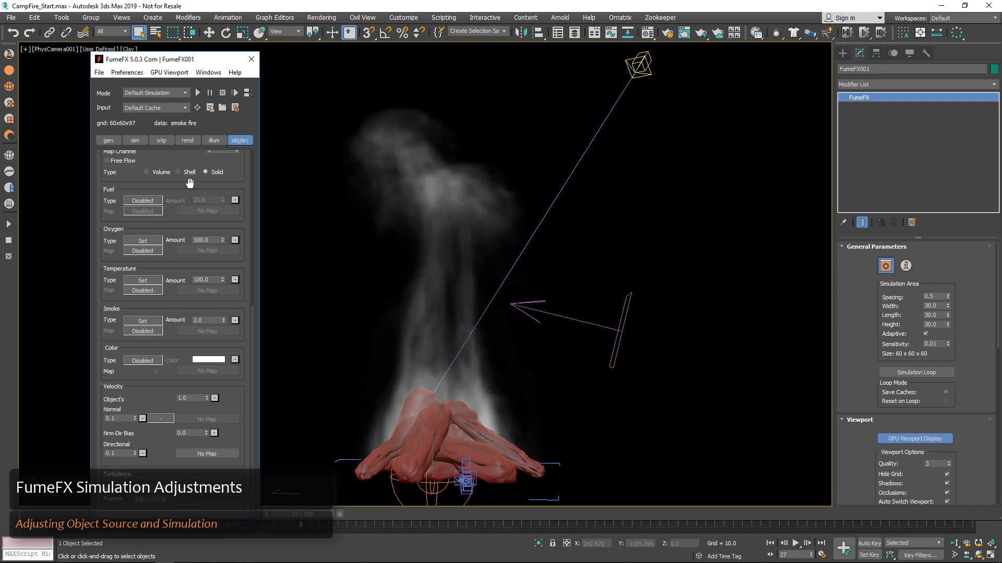
Step: Disable the object source's smoke channel and switch its fuel channel to Set voxel value
left_click(148, 322)
left_click(177, 329)
left_click(150, 202)
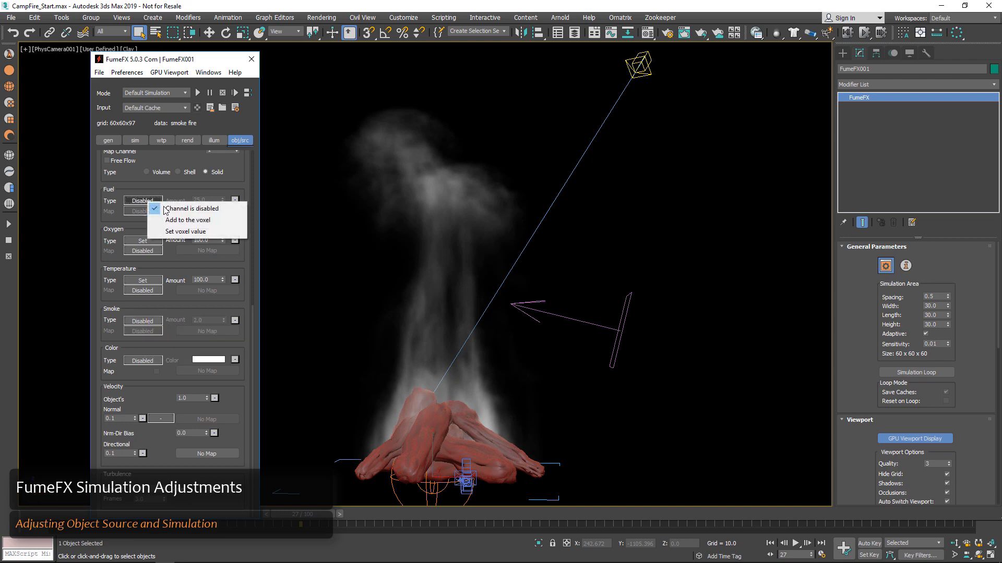
left_click(180, 231)
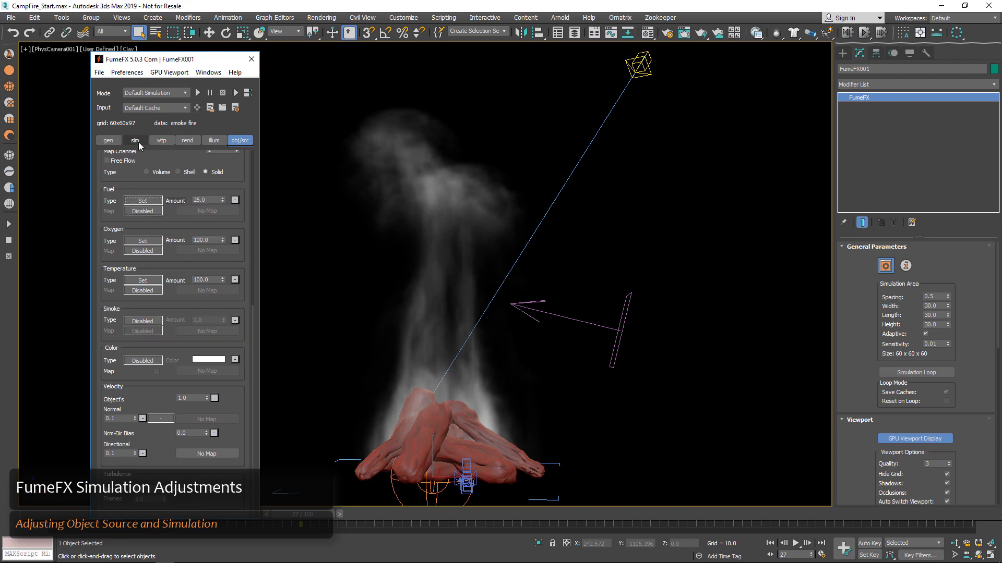
Step: Enable Fire Creates Smoke with a smoke density of 10 and run a short test simulation
left_click(135, 141)
scroll(184, 255, "down", 5)
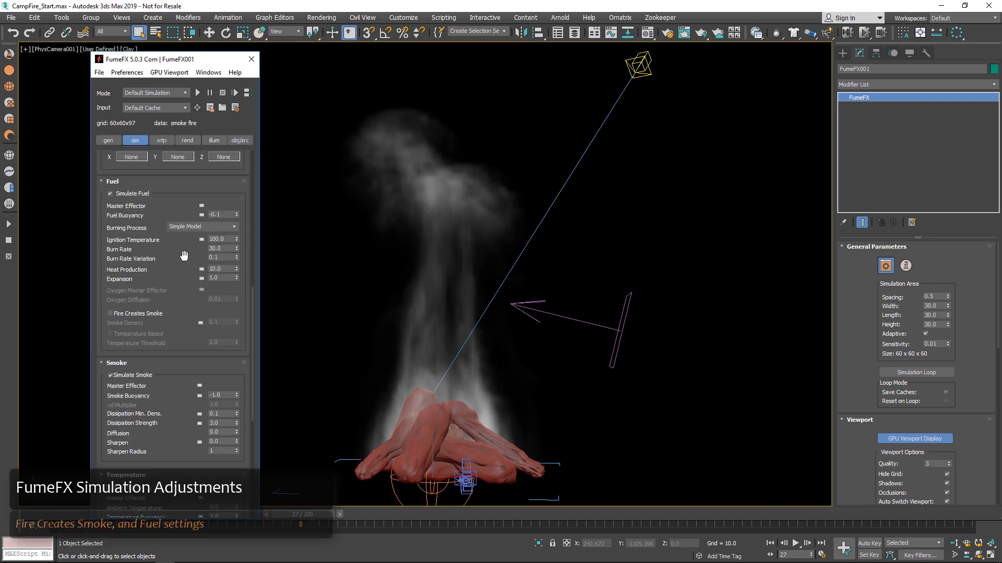
left_click(123, 315)
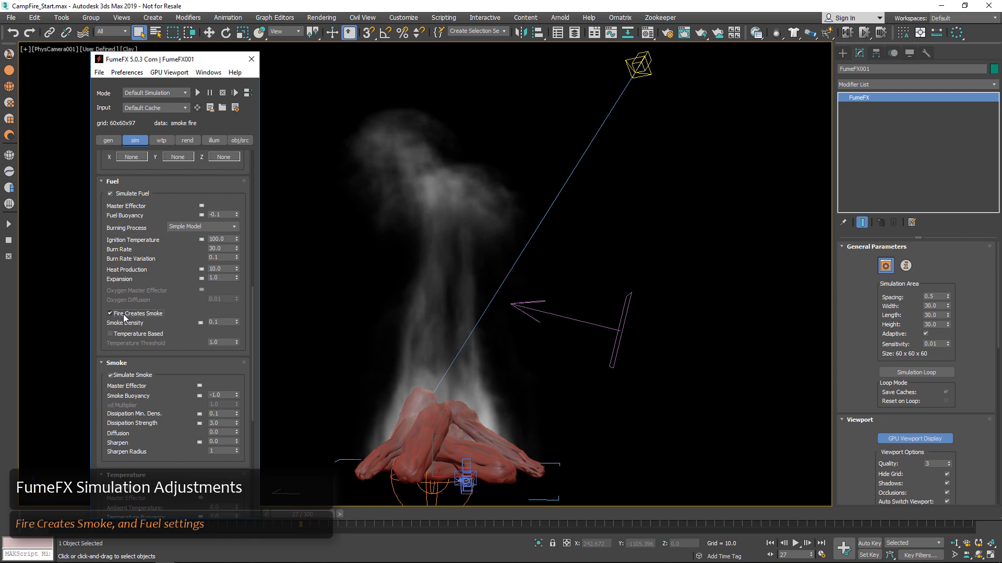
double_click(219, 322)
key("Tab")
left_click(196, 92)
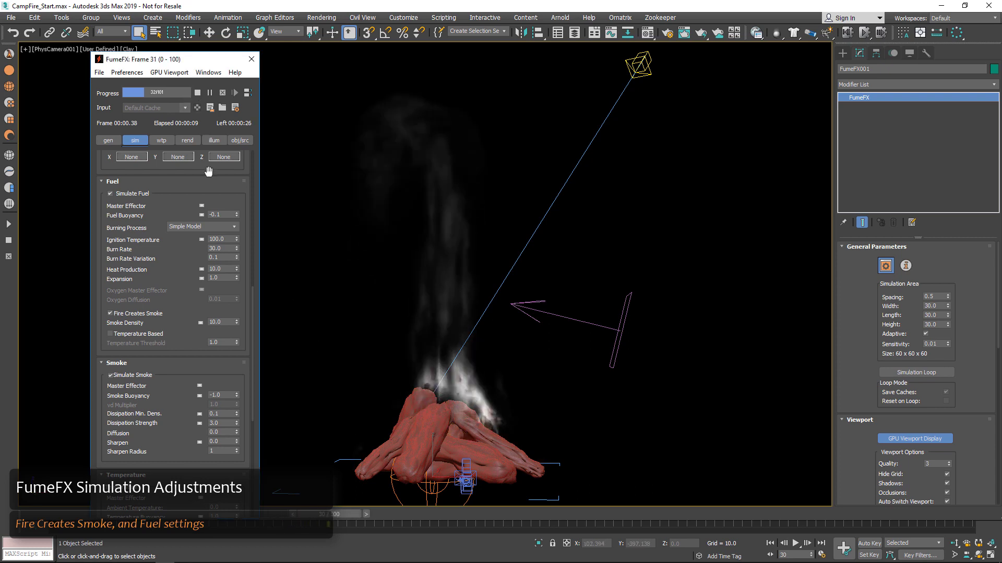
key("Escape")
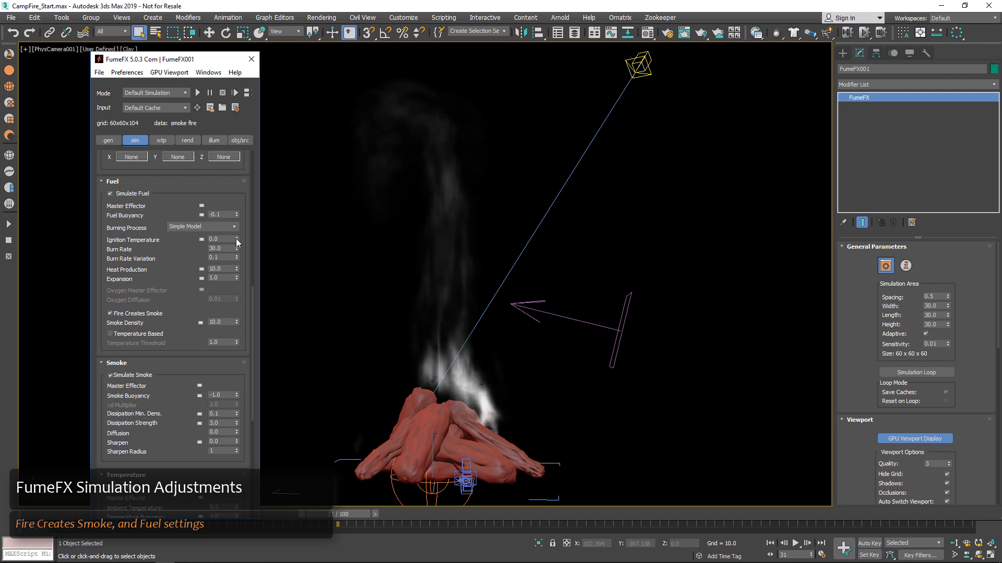
Step: Set the fuel's ignition temperature to 0 and burn rate to 7, and rerun the simulation
double_click(220, 248)
key("Tab")
left_click(197, 93)
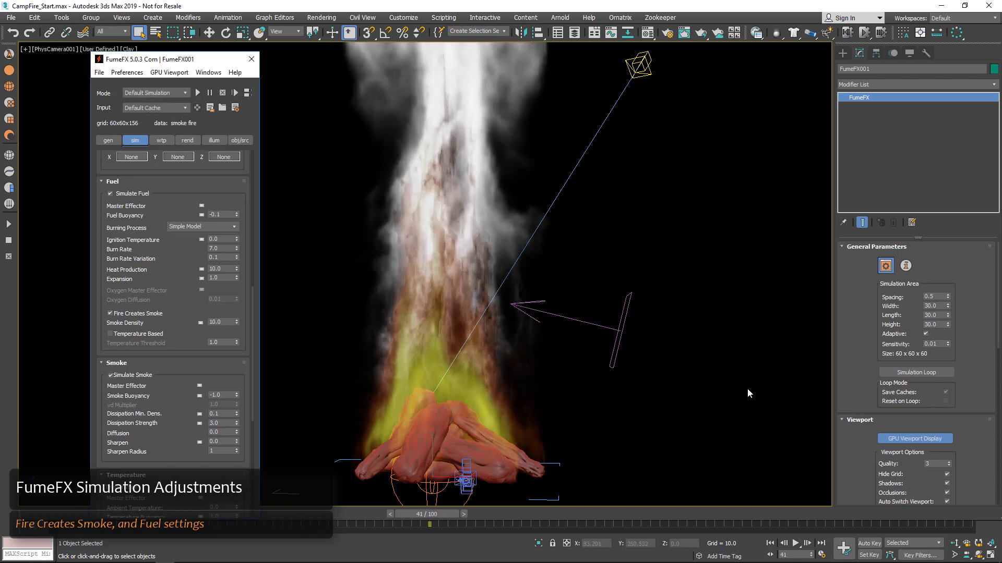
Step: Turn on Simulation Loop for the FumeFX grid
left_click(941, 373)
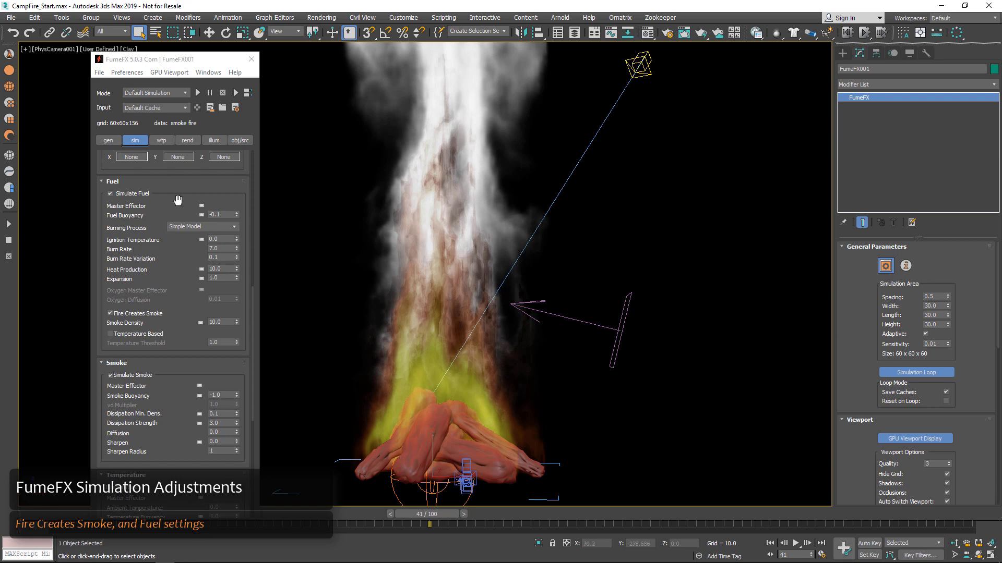
Step: Start the looping simulation and, while it runs, set the fuel's expansion to 2 and heat production to 20
left_click(197, 93)
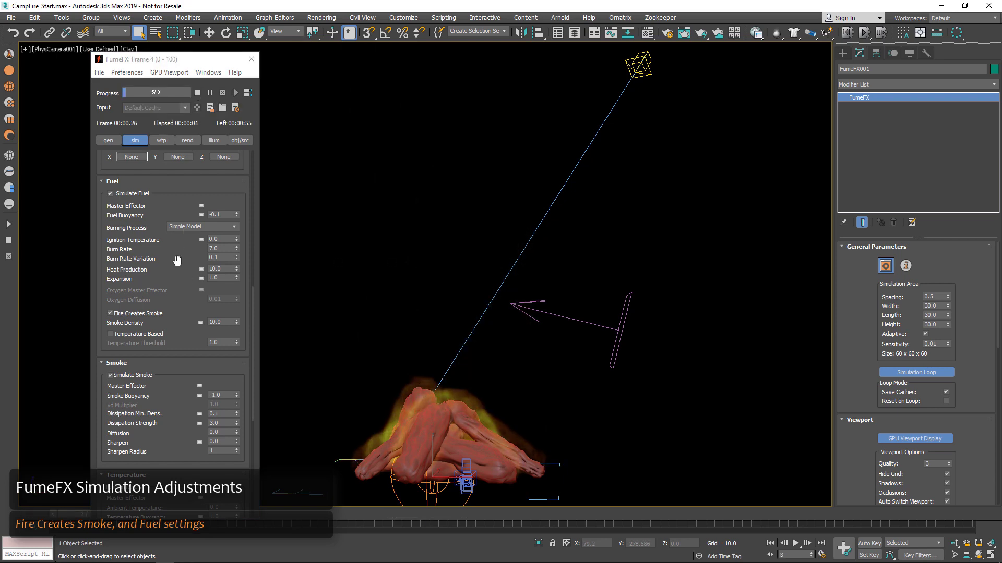
double_click(226, 248)
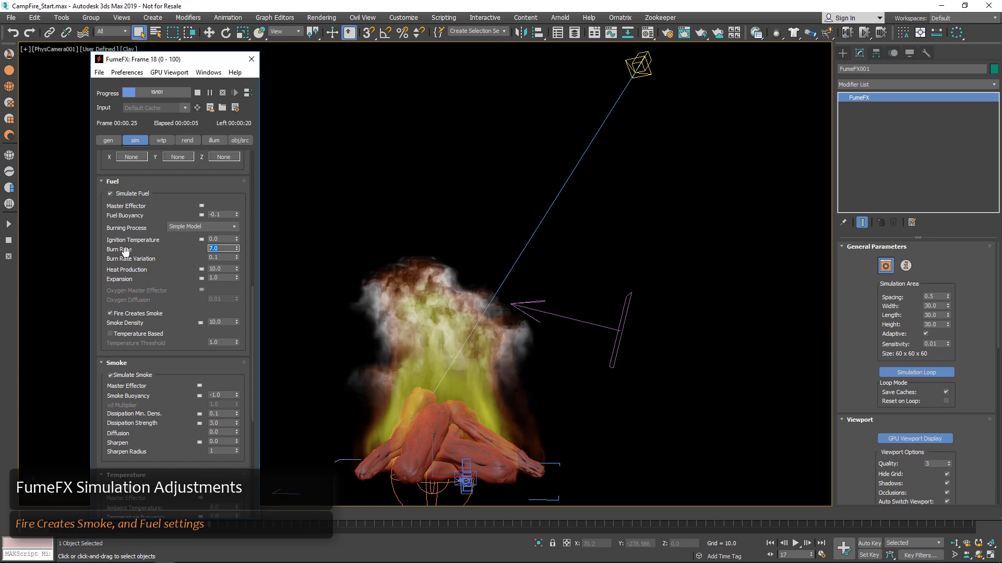
double_click(218, 277)
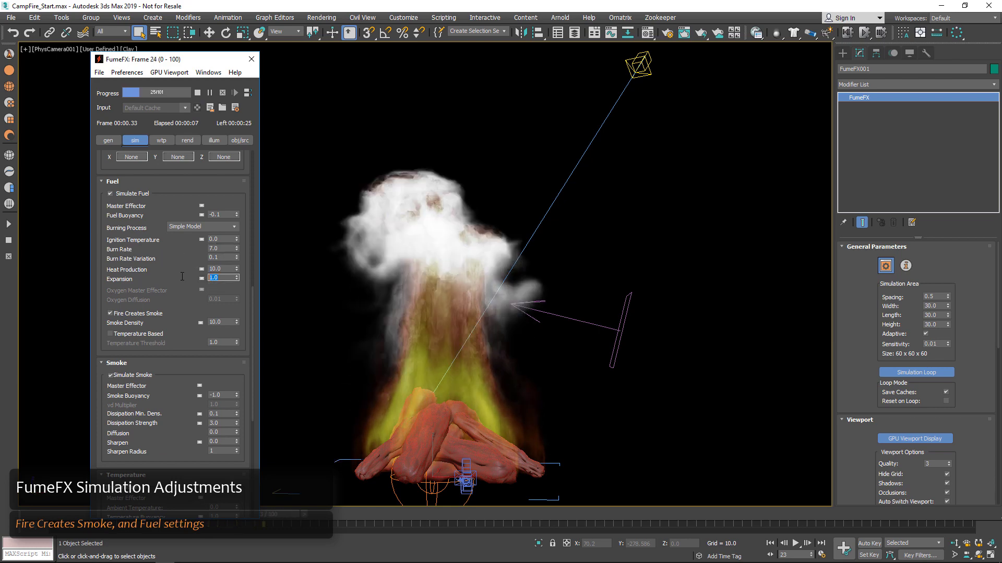
type("2")
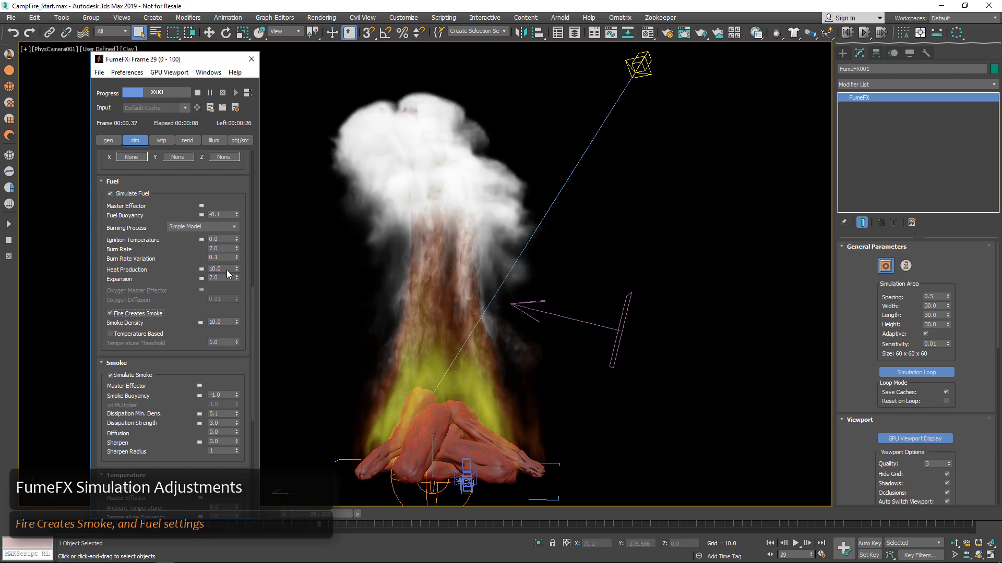
key("shift+Tab")
type("20")
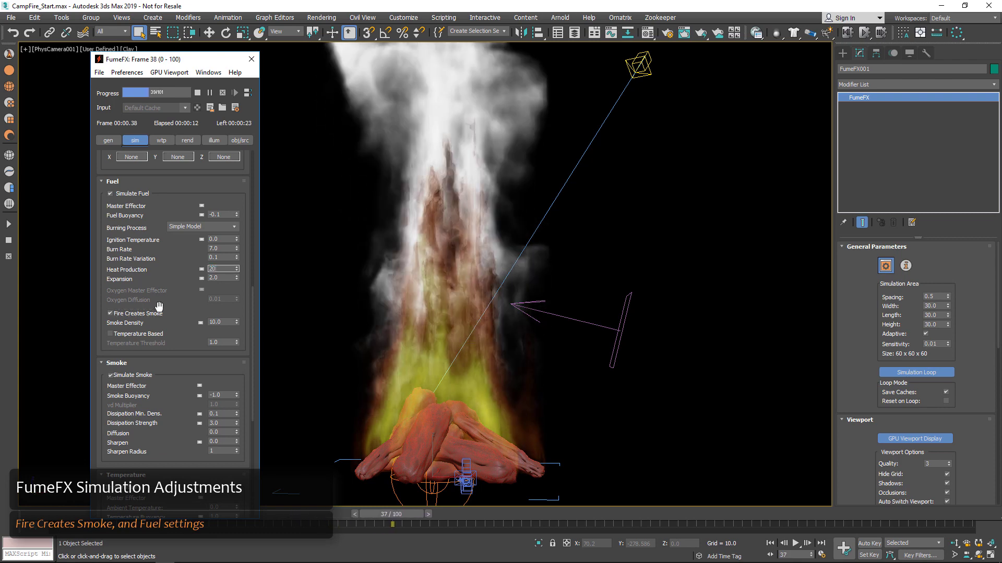
key("Tab")
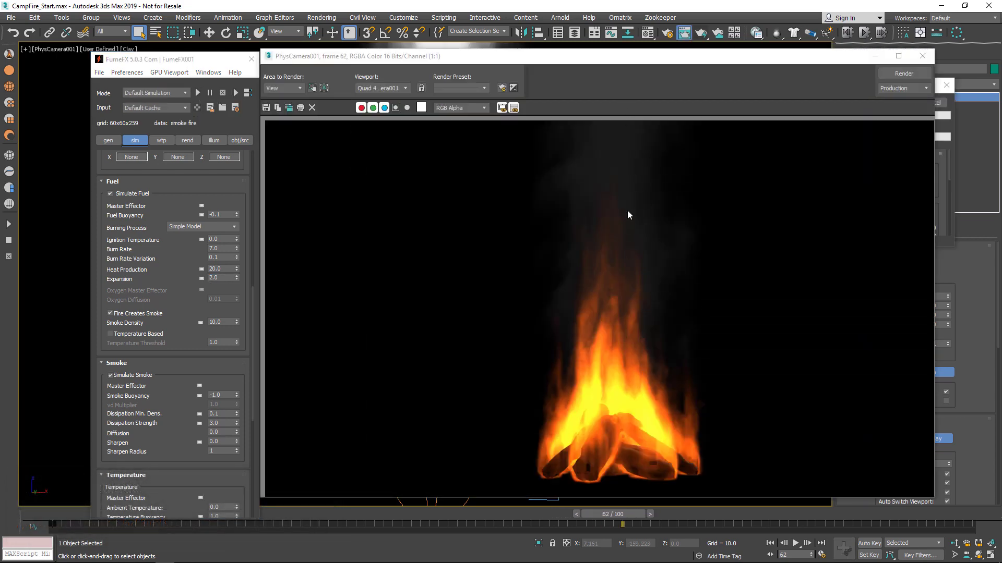
Step: Close the rendered frame and add the scene's direct light Direct01 to the FumeFX illumination lights
left_click(922, 55)
left_click(214, 141)
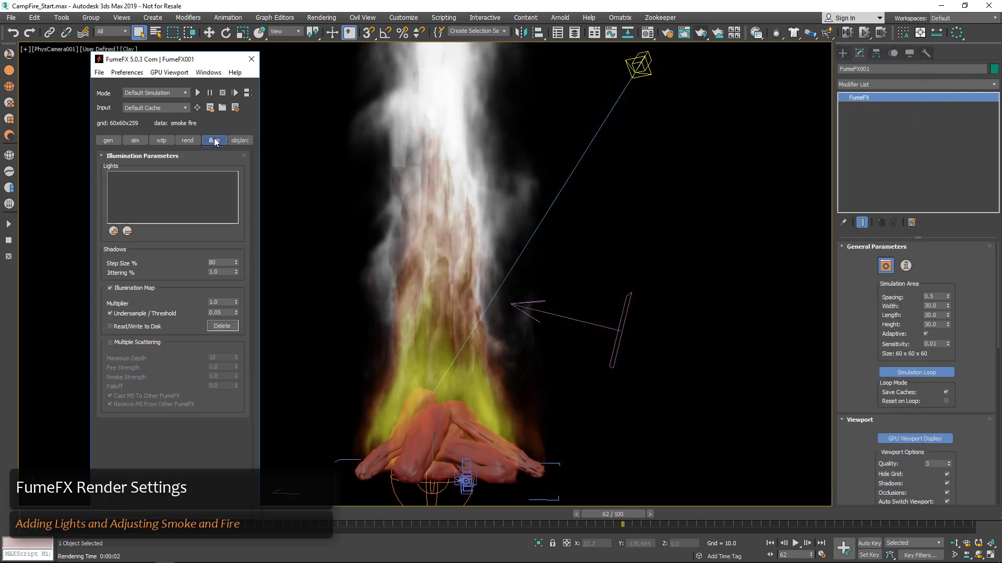
left_click(114, 231)
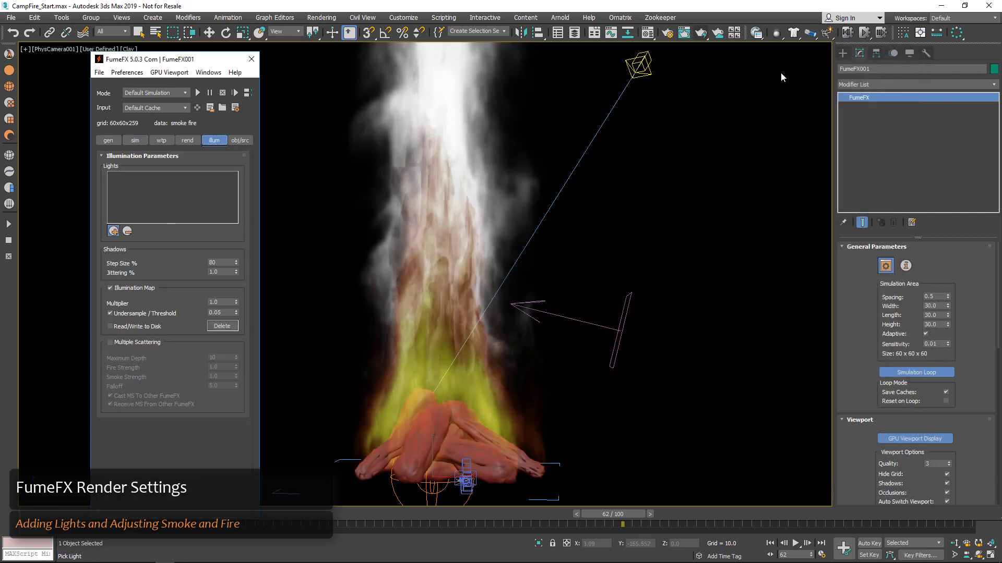
left_click(639, 64)
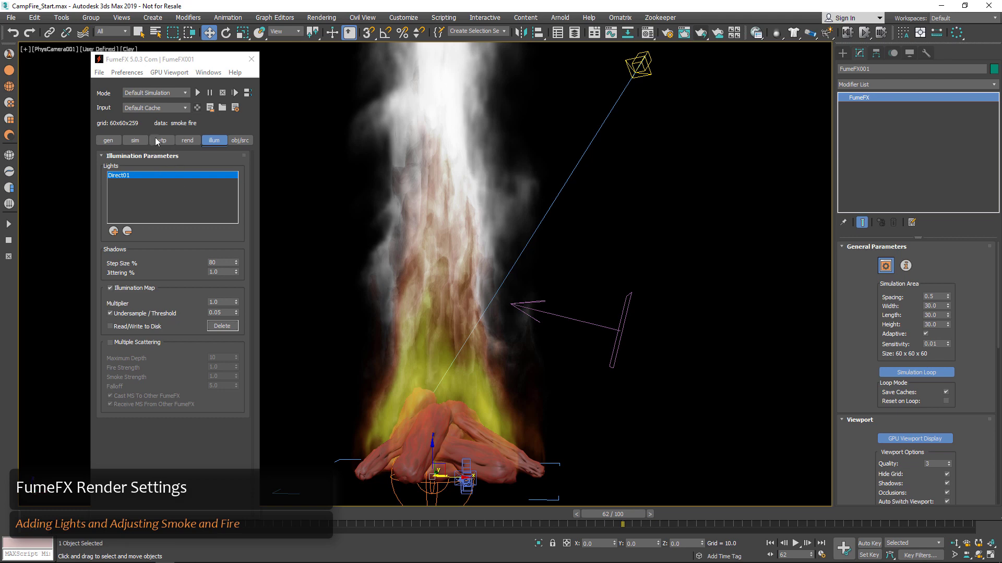
Step: Enable Cast Shadows and Receive Shadows in the smoke rendering settings and render frame 60
left_click(136, 141)
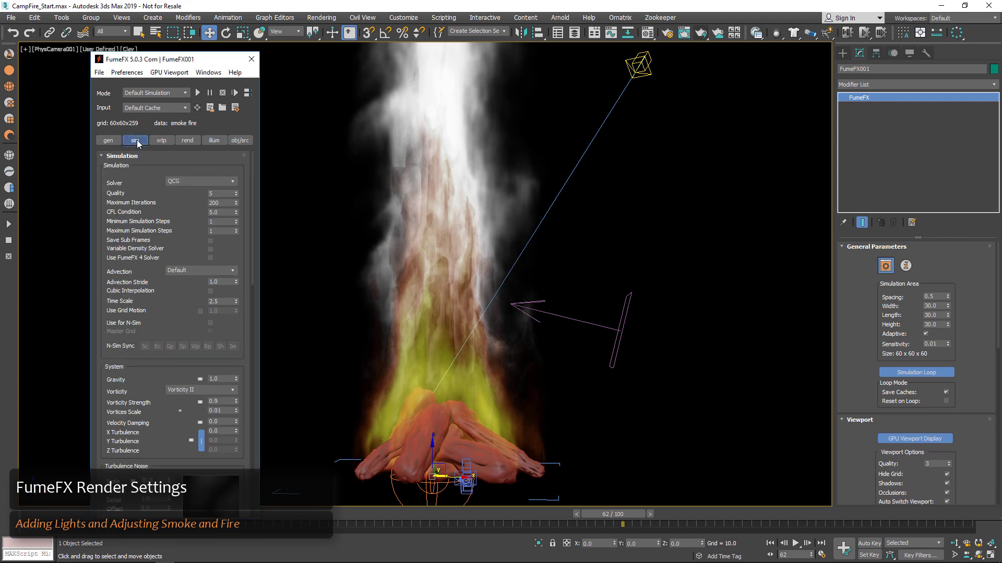
left_click(187, 141)
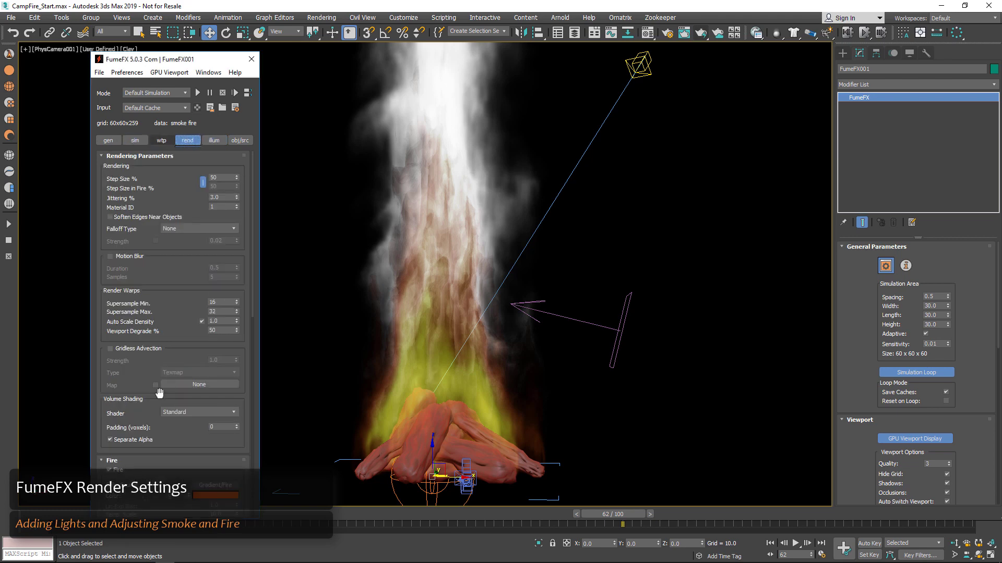
scroll(156, 365, "down", 5)
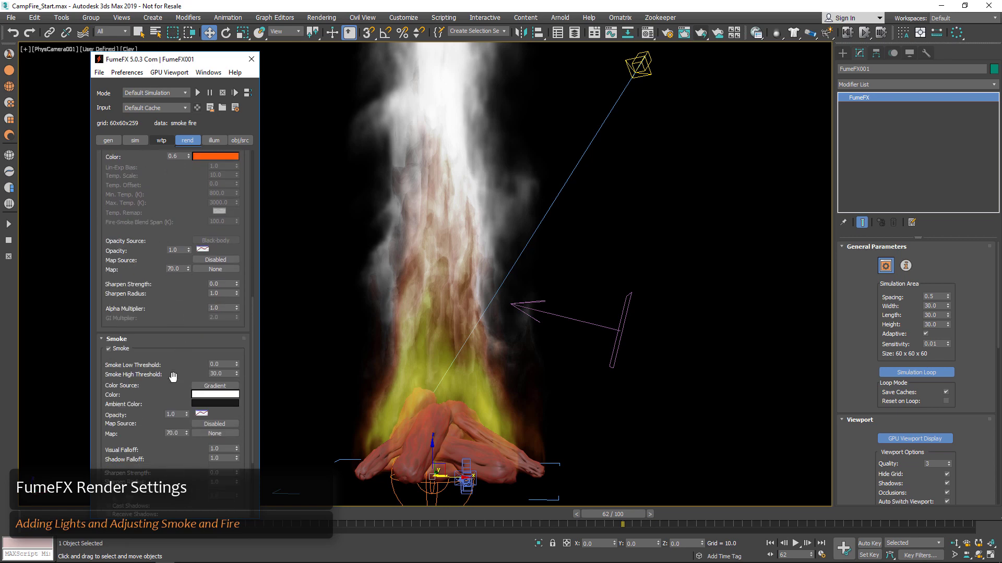
scroll(174, 375, "down", 3)
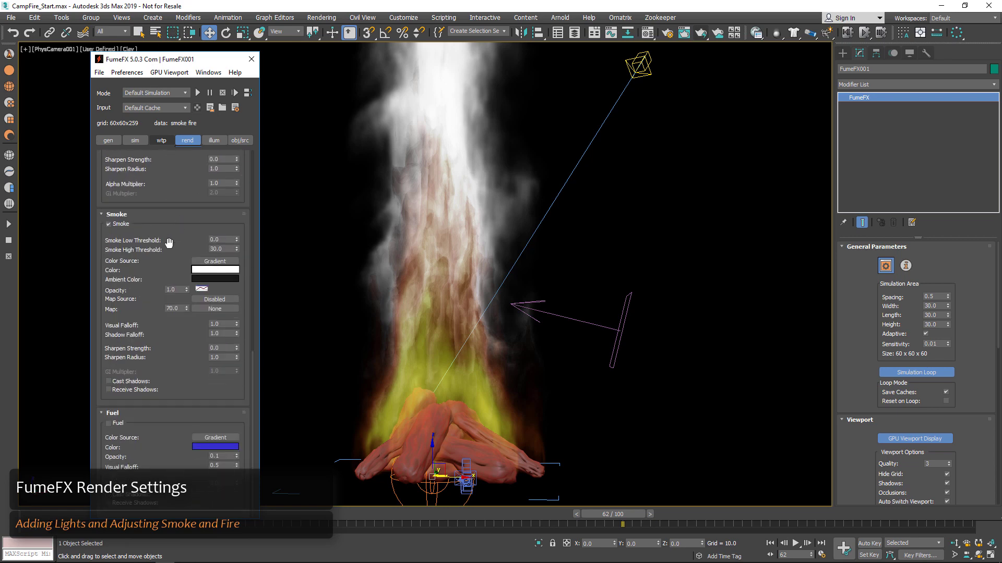
left_click(115, 383)
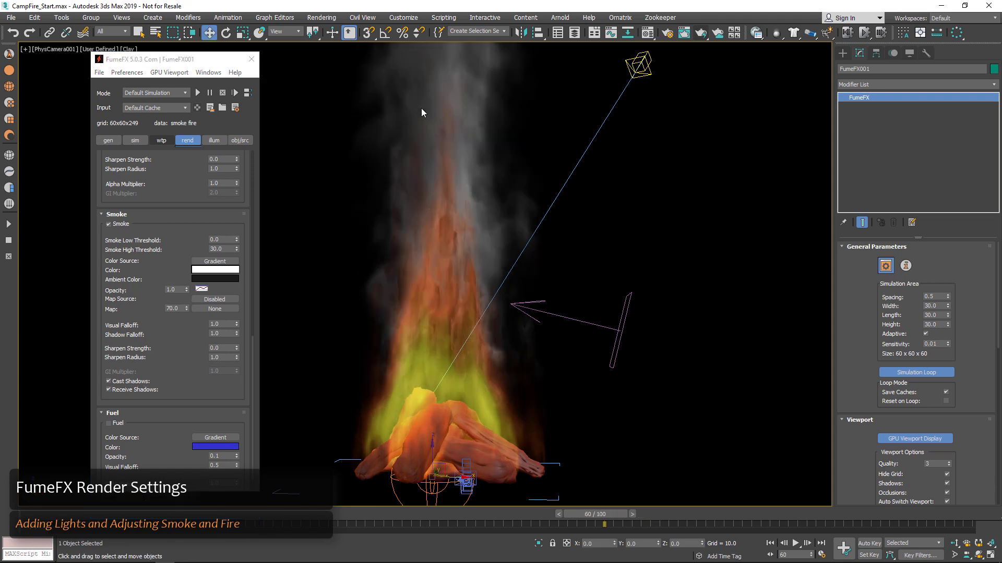
left_click(704, 33)
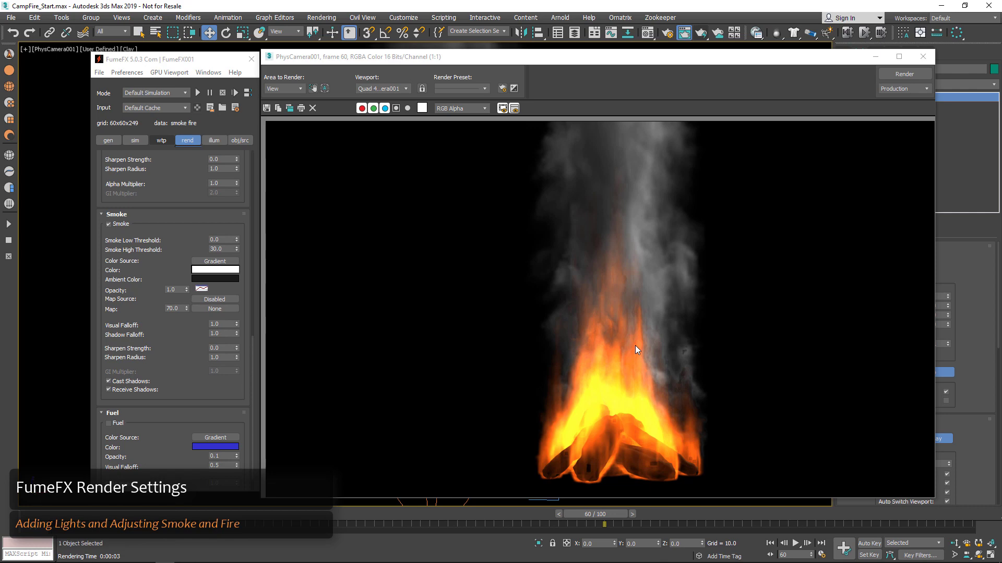
Step: Turn off smoke rendering, switch the fire colour to a key-mode gradient, and minimize the rendered frame
scroll(172, 333, "up", 5)
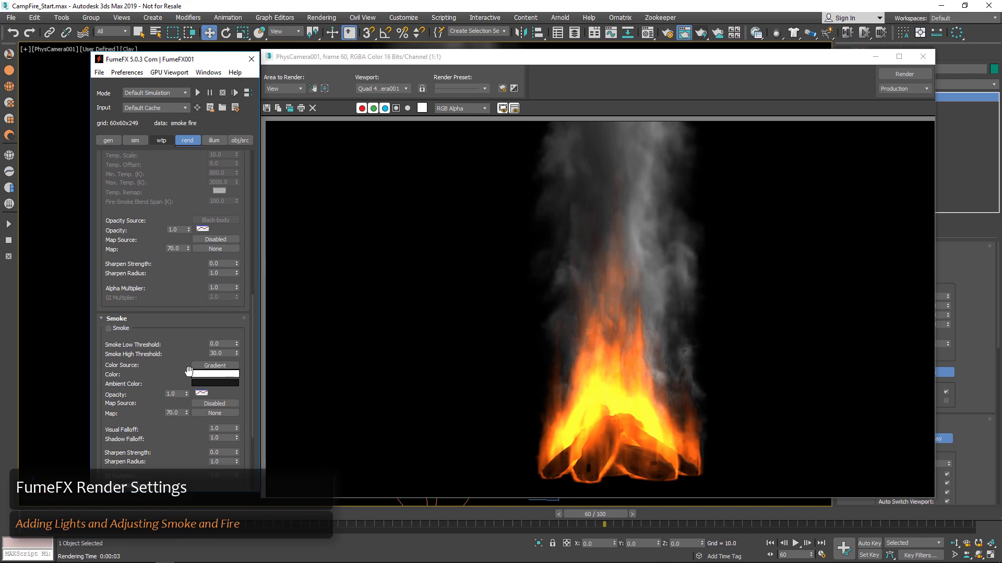
scroll(164, 269, "up", 5)
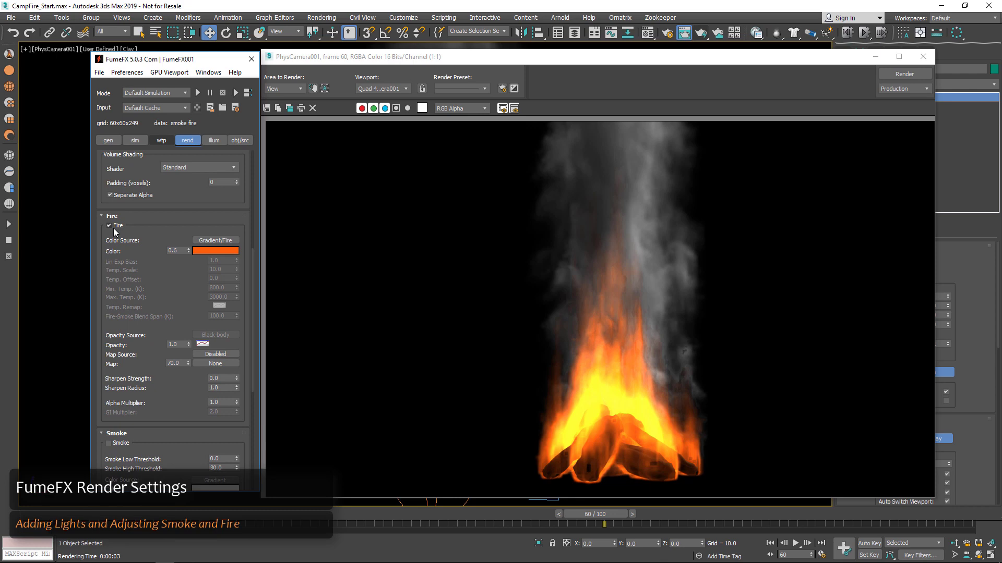
left_click(211, 252)
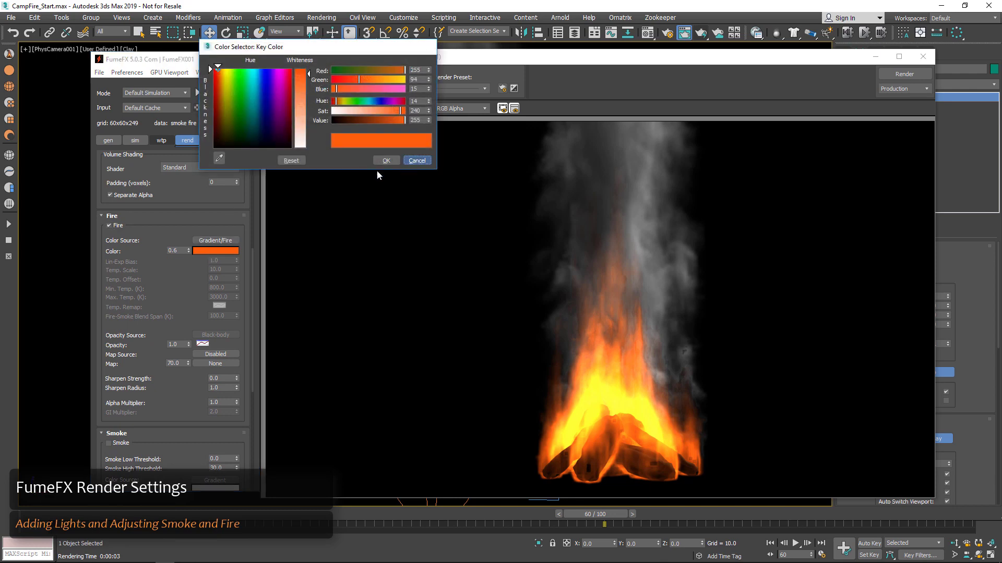
left_click(386, 160)
right_click(219, 251)
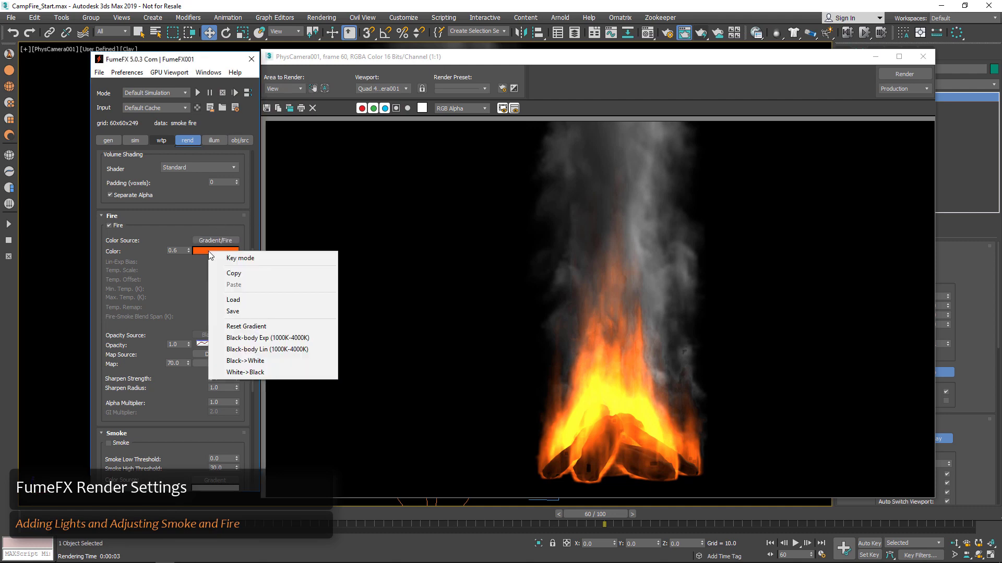
left_click(236, 260)
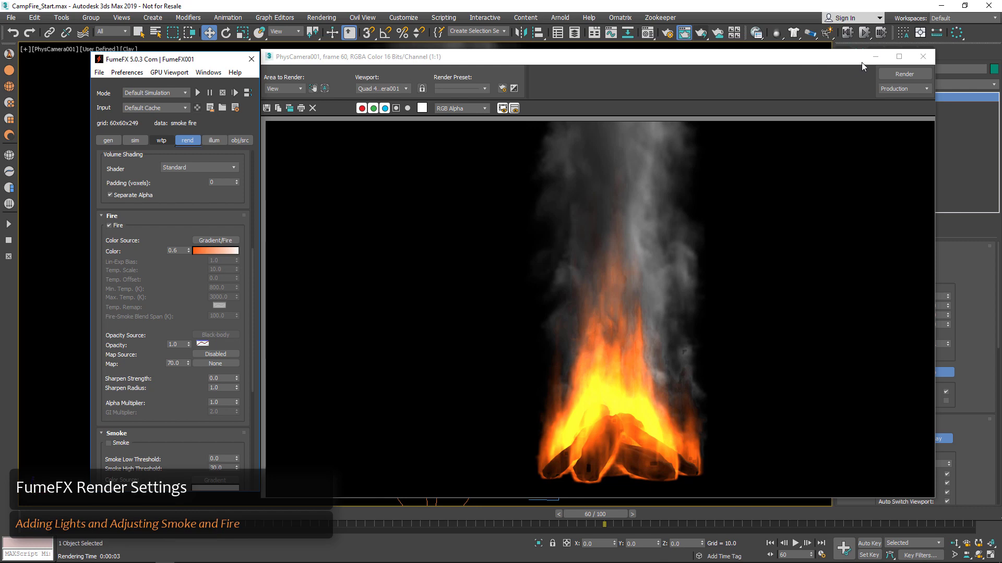
left_click(875, 56)
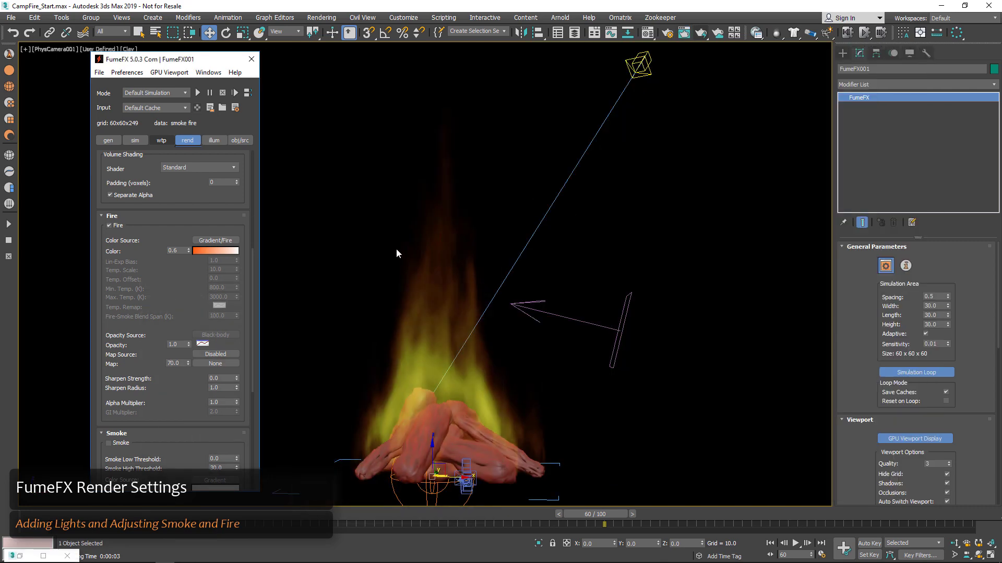
Step: Open the fire colour gradient and set its first key to brown (RGB 130, 74, 15)
left_click(208, 252)
left_click_drag(415, 255, 559, 221)
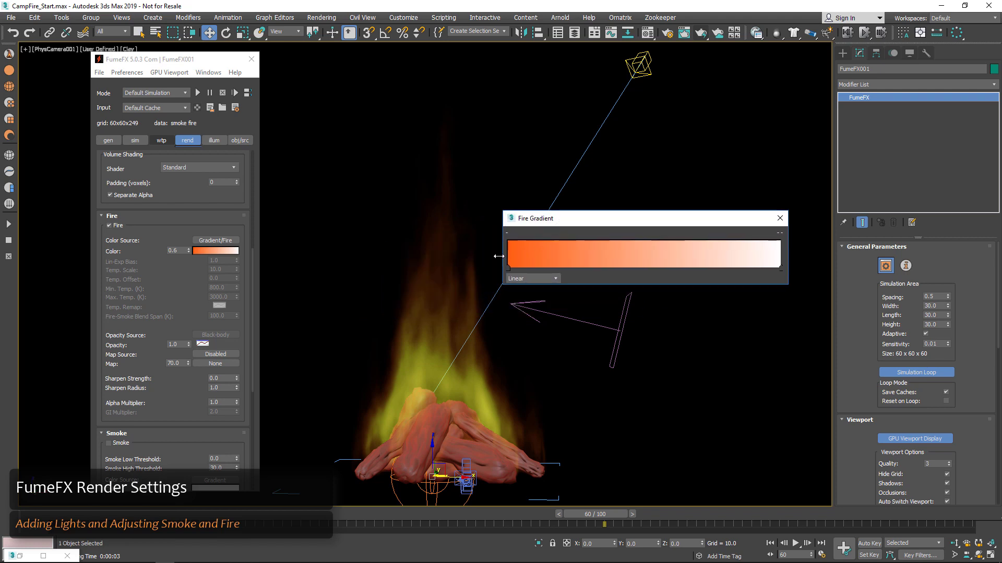
double_click(507, 268)
left_click_drag(219, 104, 220, 110)
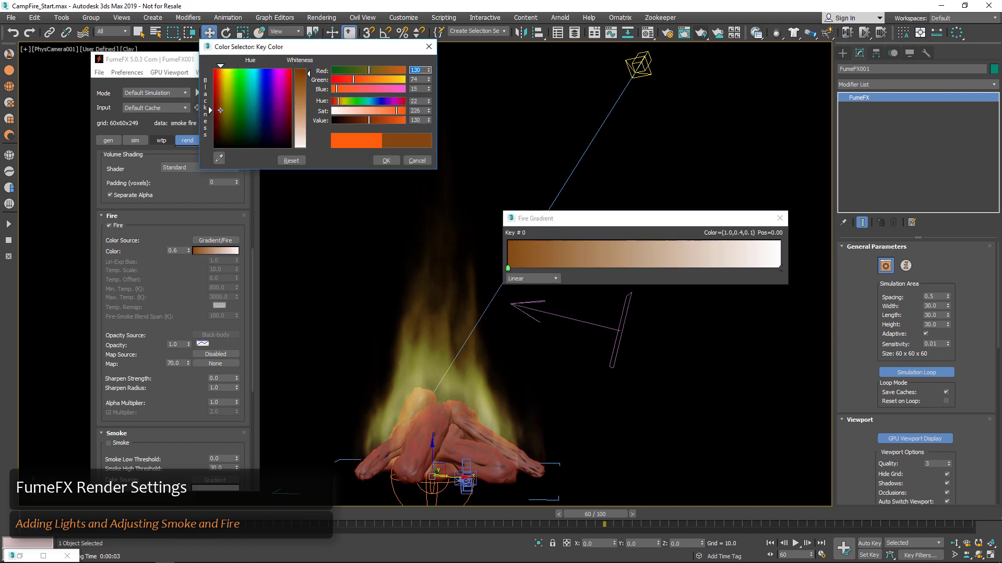
left_click(386, 161)
Step: Add a dark brown key near the fire gradient's start and an orange-yellow key (RGB 205, 144, 14) at position 5.14
double_click(514, 265)
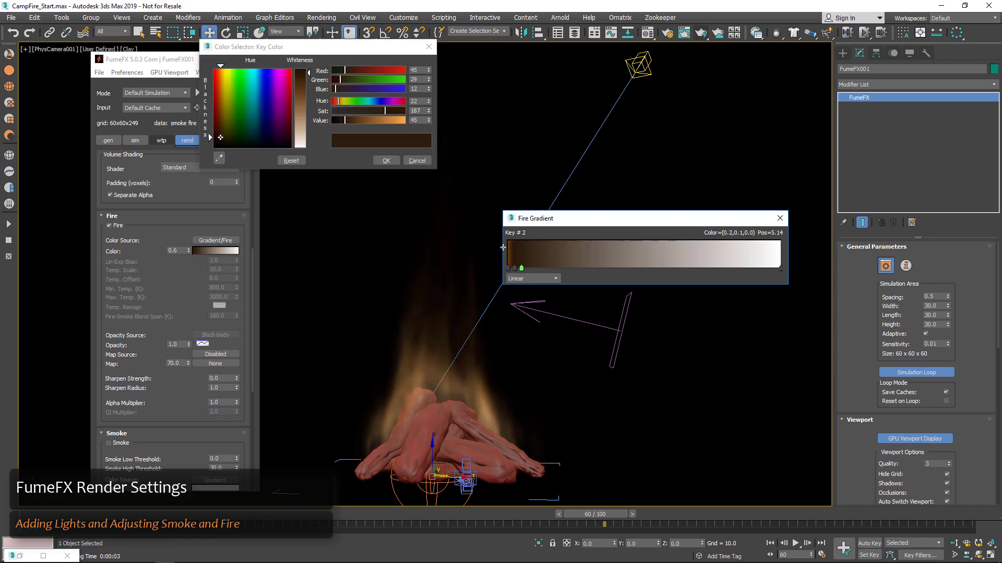
left_click(222, 95)
left_click_drag(383, 121, 389, 123)
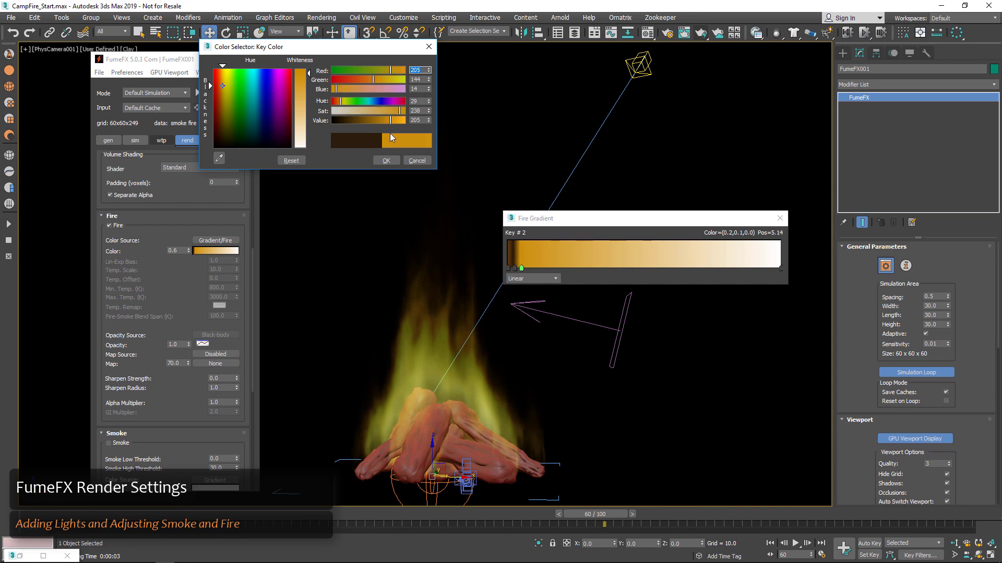
left_click(385, 161)
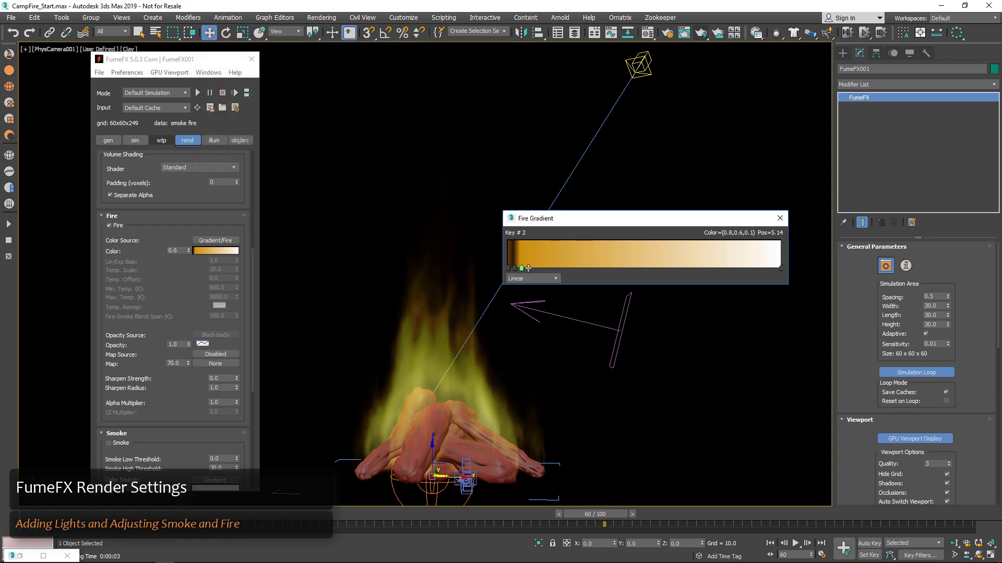
Step: Add a dark reddish-brown key at position 7.24 of the fire gradient and set its end key to black
double_click(527, 268)
left_click(385, 161)
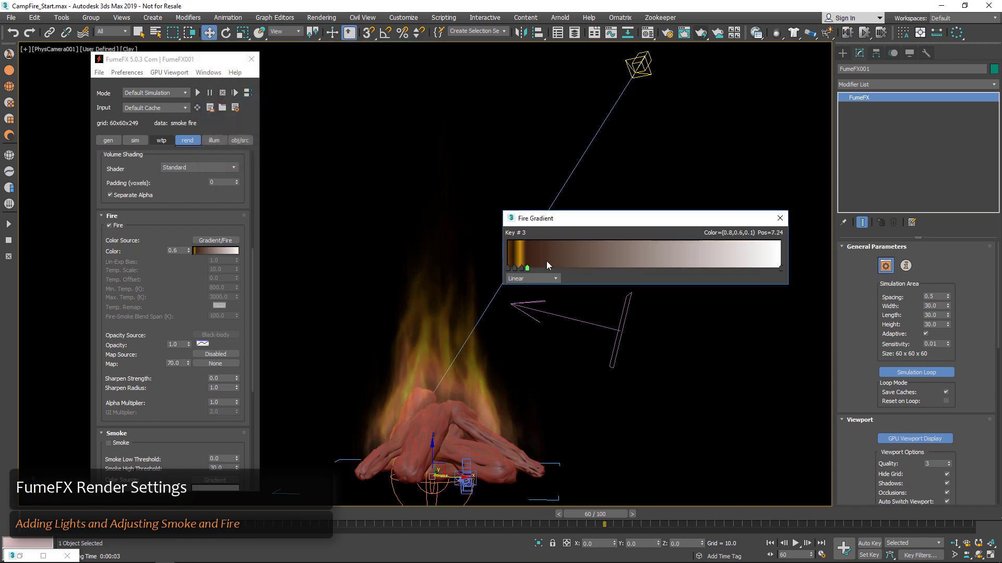
double_click(781, 268)
left_click(385, 161)
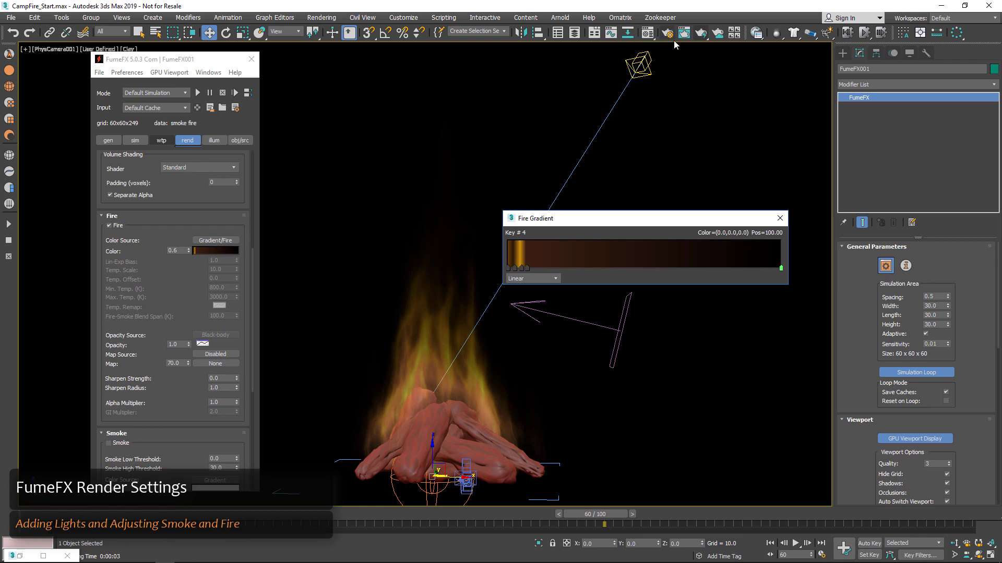
Step: Render frame 60 to check the fire colours, then close the rendered frame
left_click(705, 32)
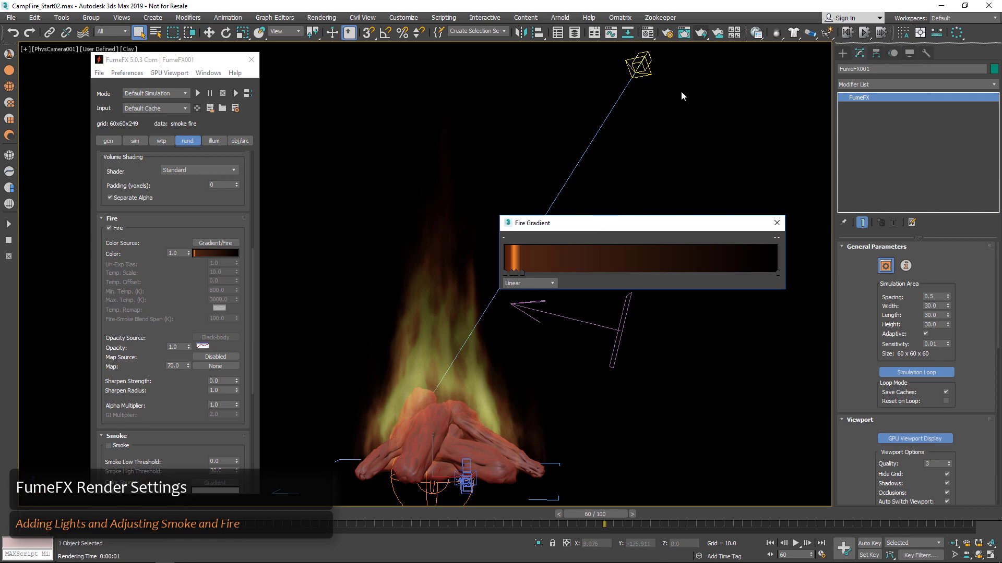
left_click(695, 34)
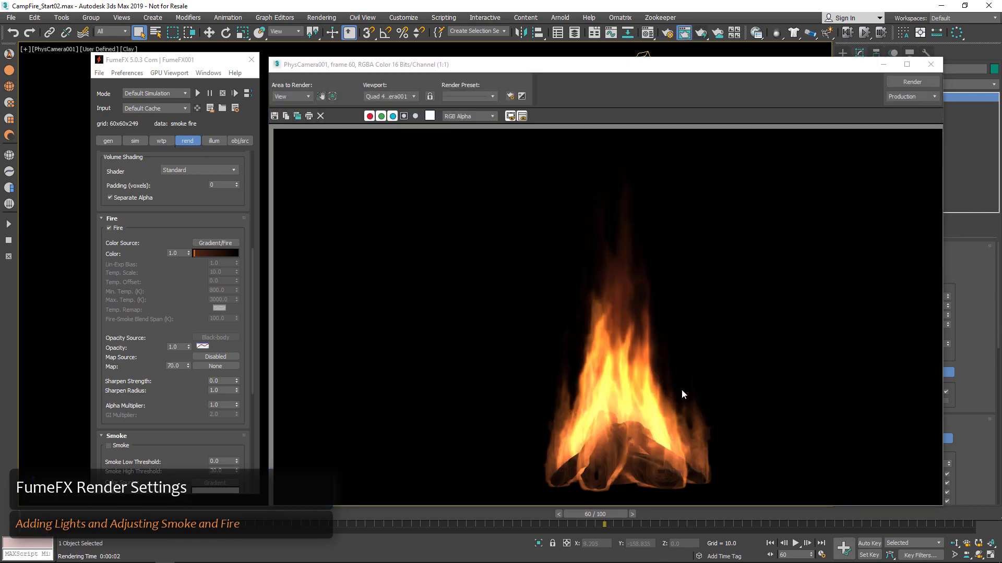
left_click(929, 64)
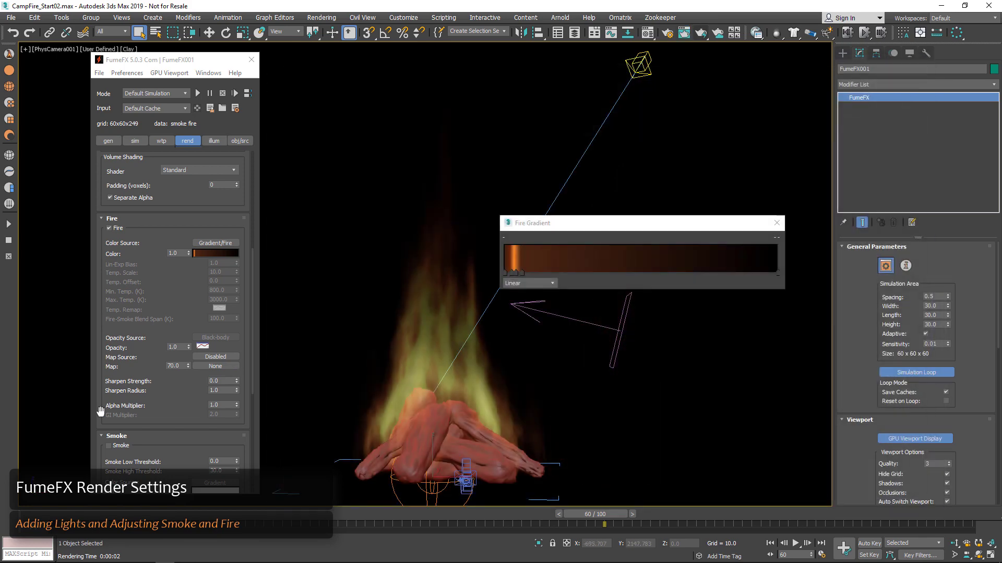
Step: Enable smoke in the render settings and open the smoke colour gradient
scroll(125, 404, "down", 3)
left_click(114, 294)
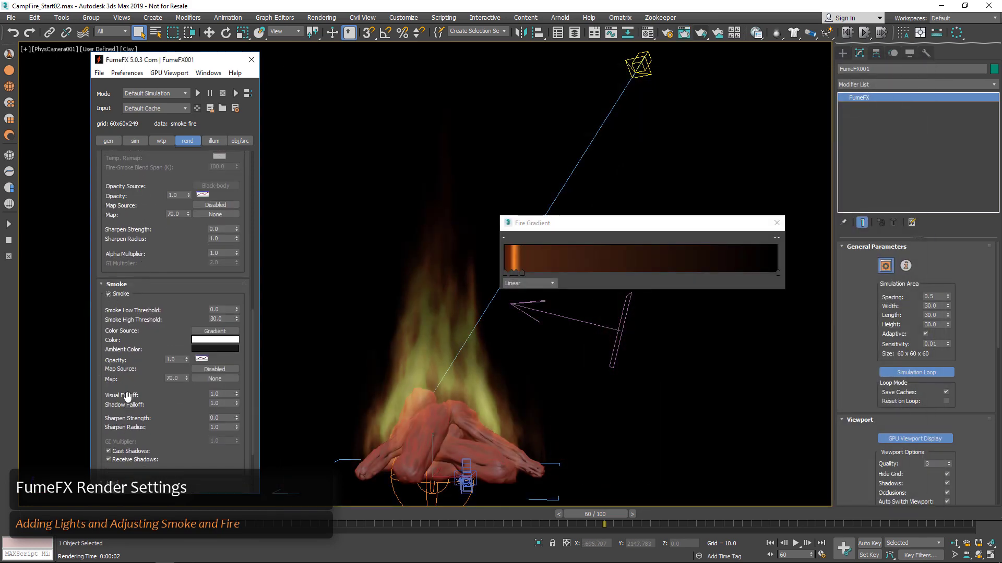
scroll(128, 365, "down", 2)
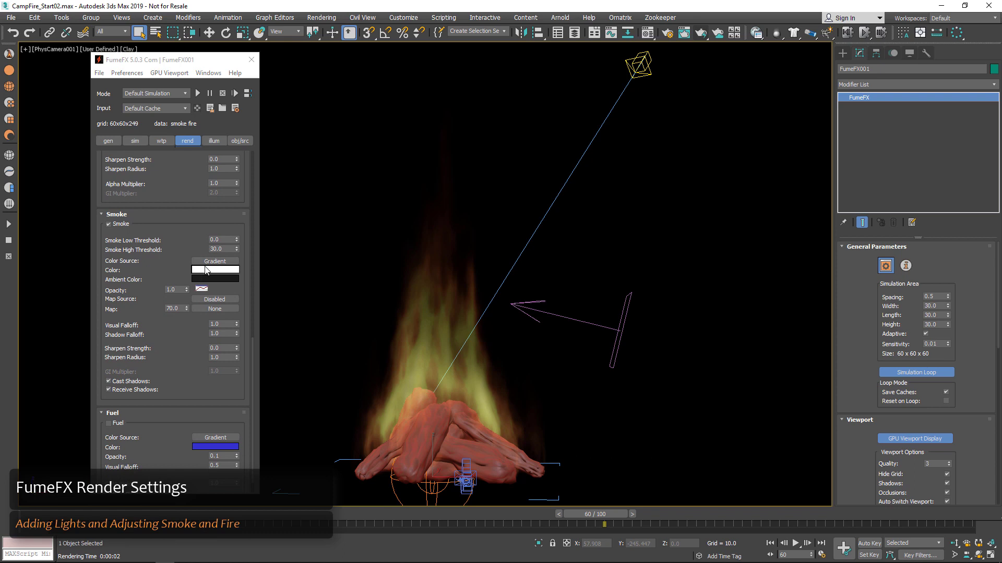
left_click(206, 271)
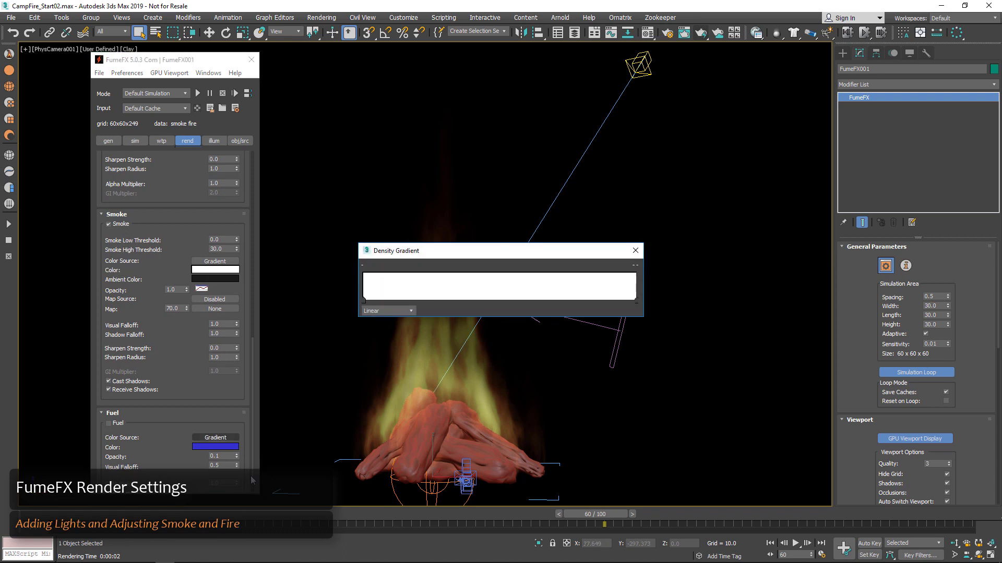
double_click(363, 300)
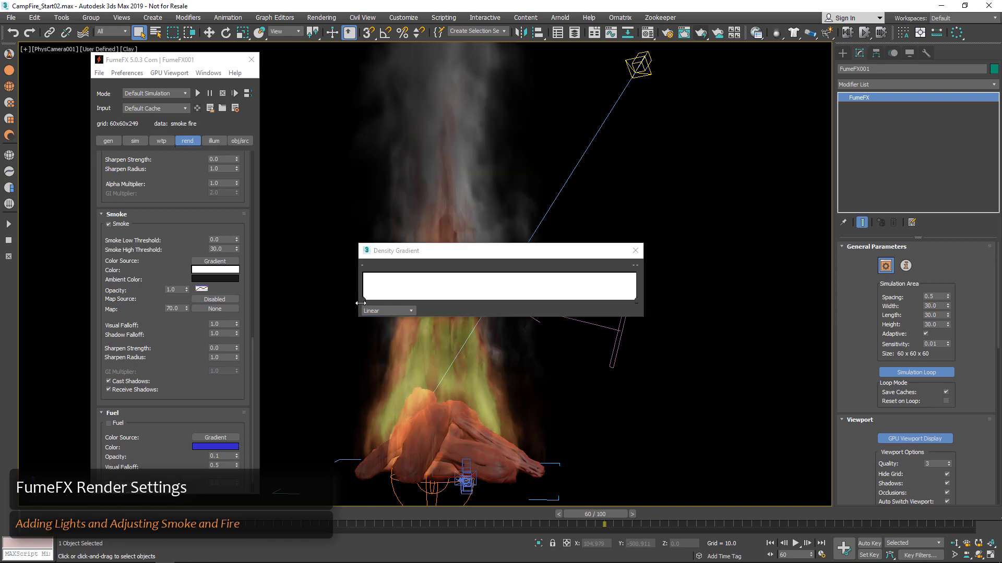
left_click(301, 70)
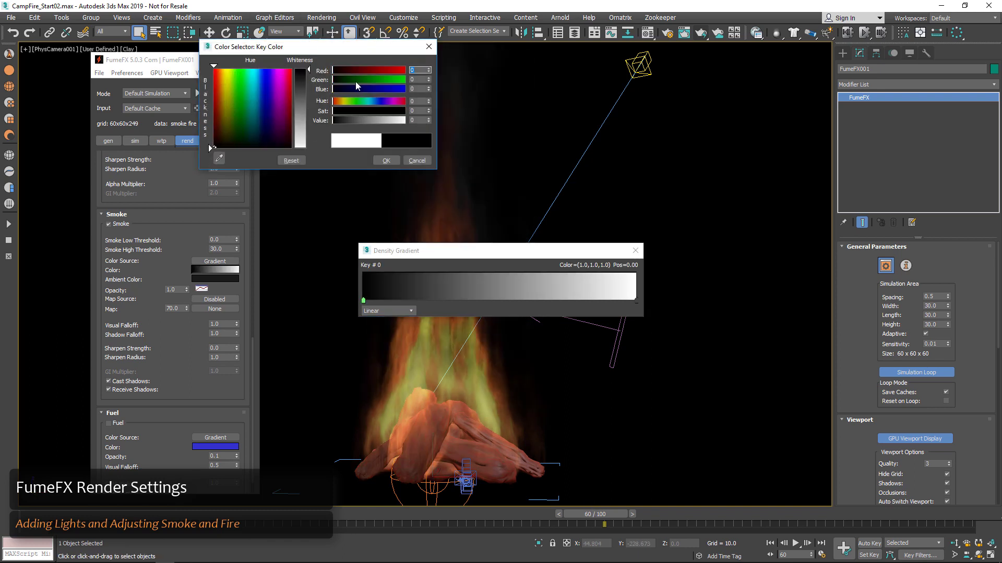
left_click_drag(300, 103, 300, 148)
left_click(386, 160)
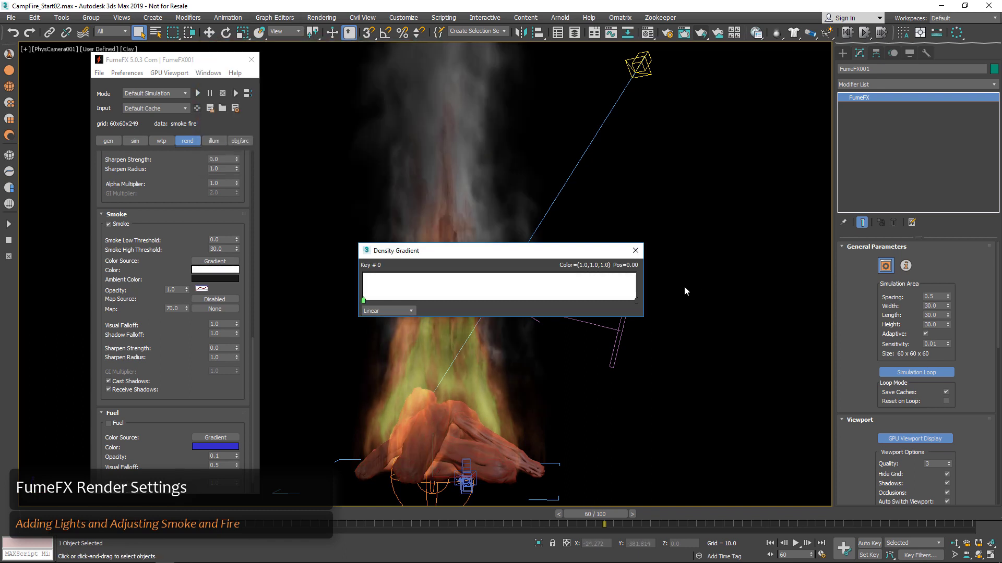
Step: Set the end key of the smoke colour gradient to black
double_click(636, 300)
left_click(301, 69)
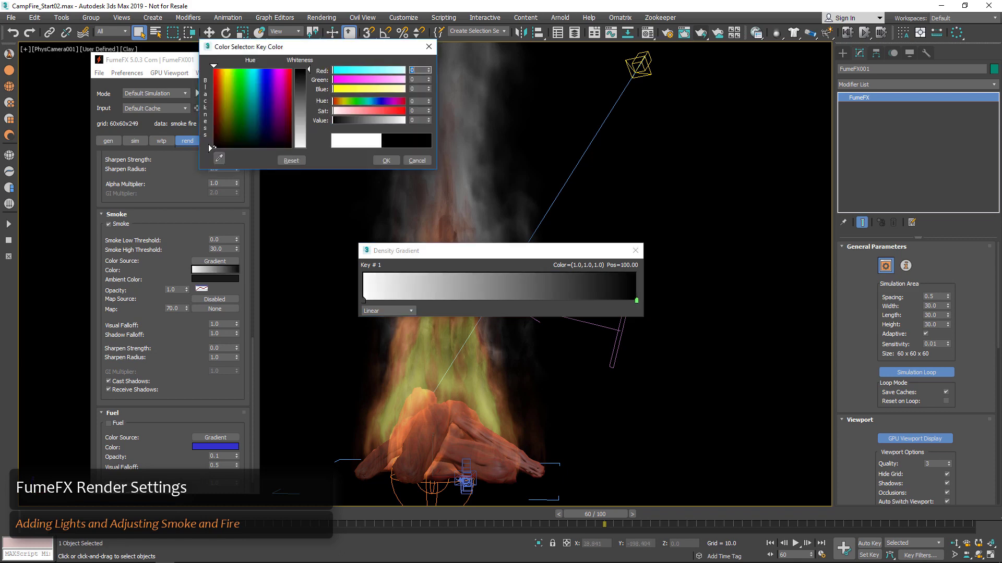
left_click(384, 160)
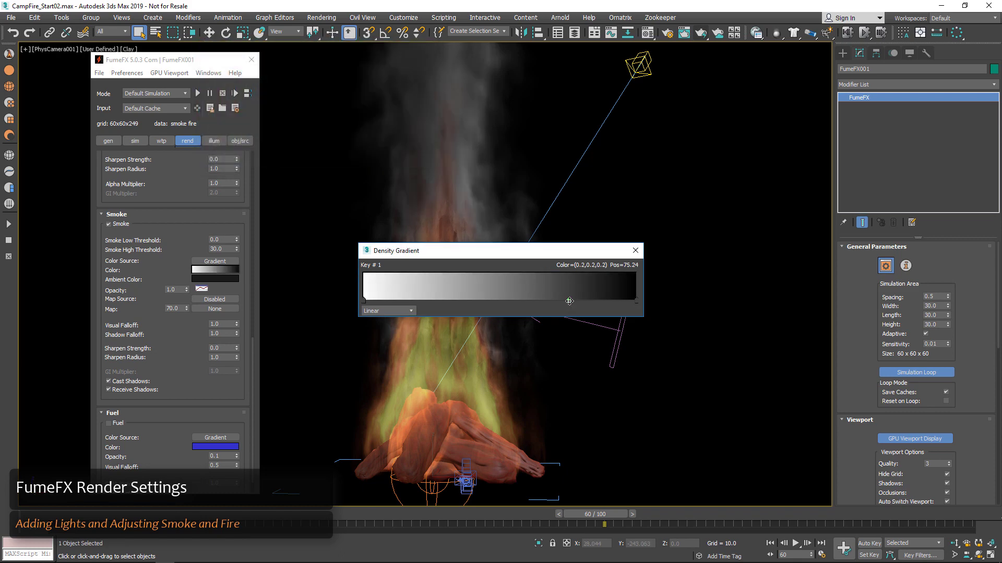
Step: Add grey keys near the smoke gradient's start, set the one at position 10.67 to dark grey (RGB 32, 32, 32), and close the gradient
left_click_drag(569, 301, 381, 301)
double_click(392, 302)
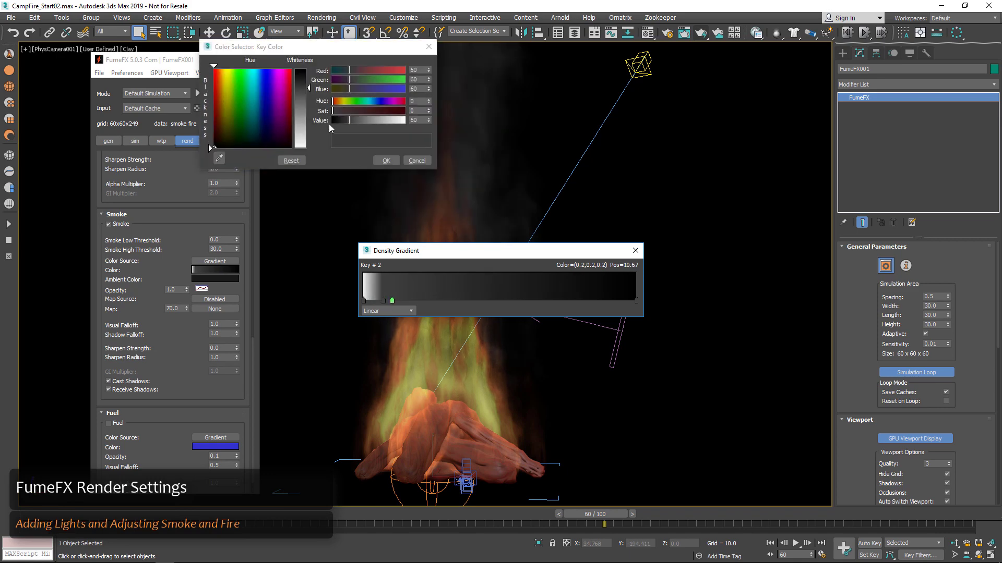
left_click_drag(303, 90, 303, 76)
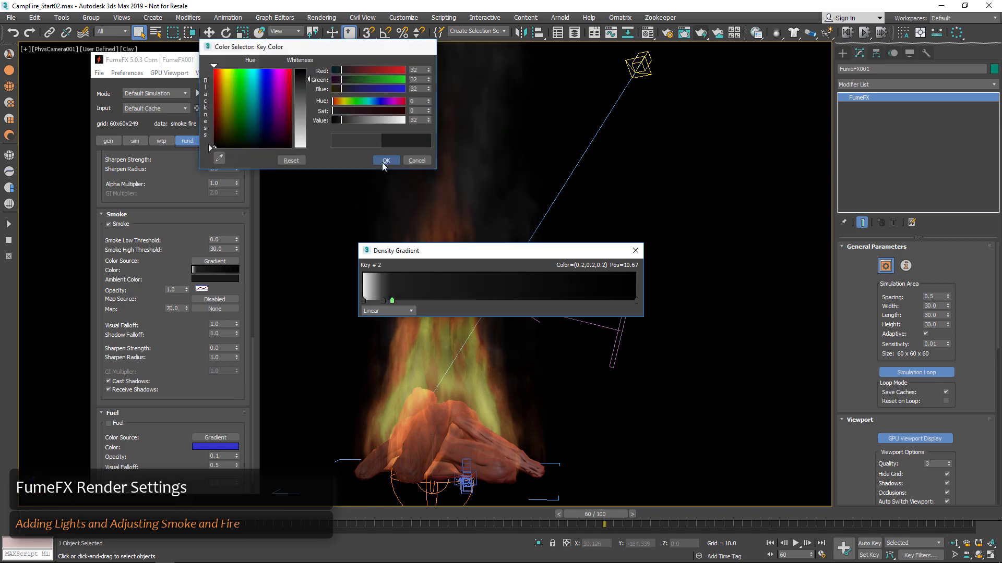
left_click(385, 160)
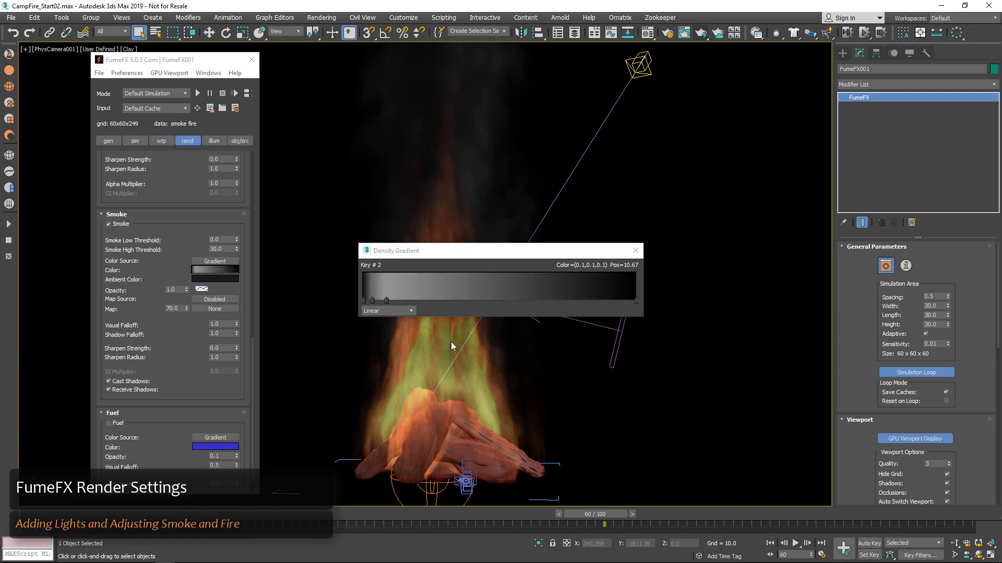
left_click(639, 255)
Step: Render frame 60, then try a smoke opacity of 3.0 and render again
left_click(684, 32)
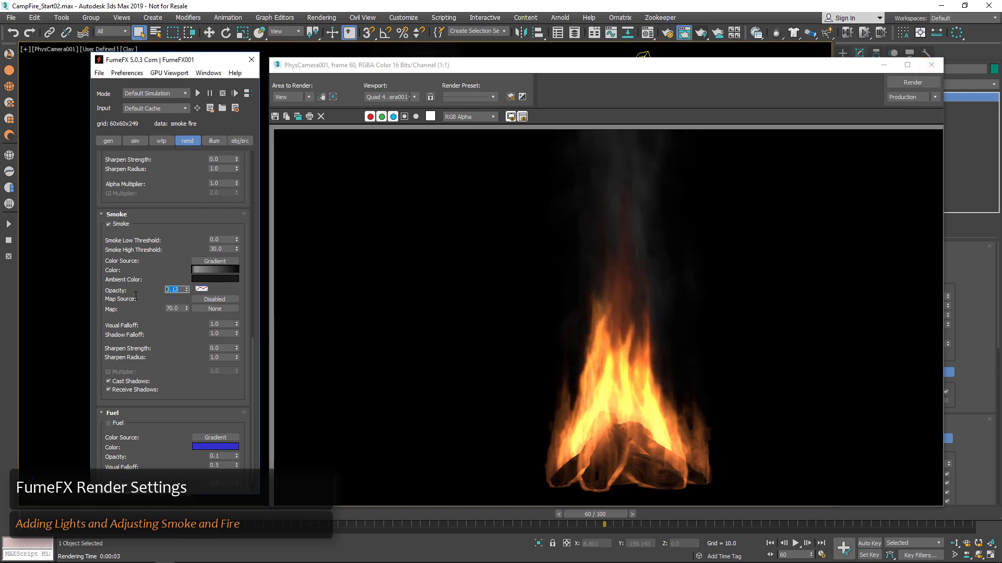
key("Tab")
left_click(909, 82)
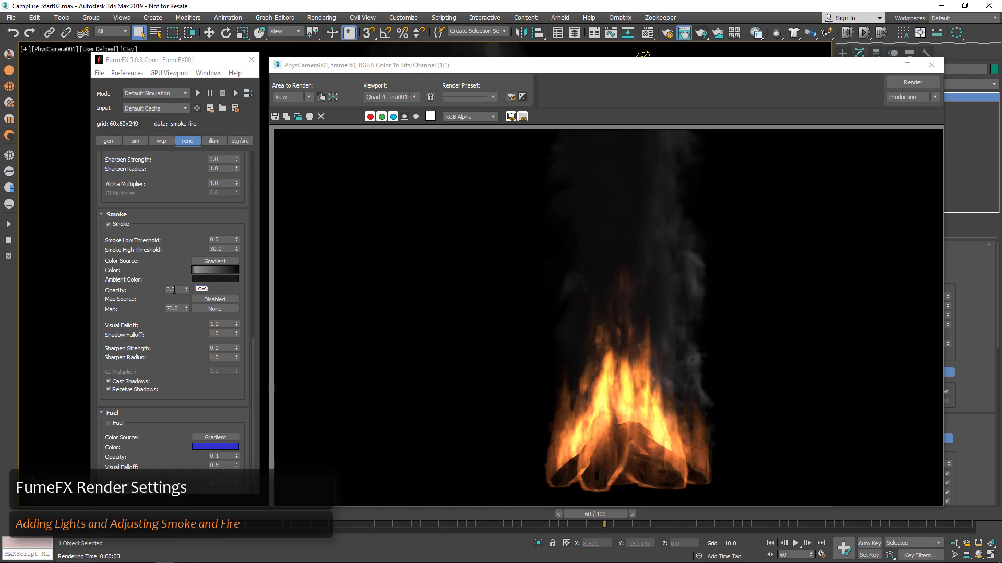
Step: Set the smoke opacity to 1.0, render the frame again and close the rendered image
left_click_drag(175, 290, 140, 290)
key("Tab")
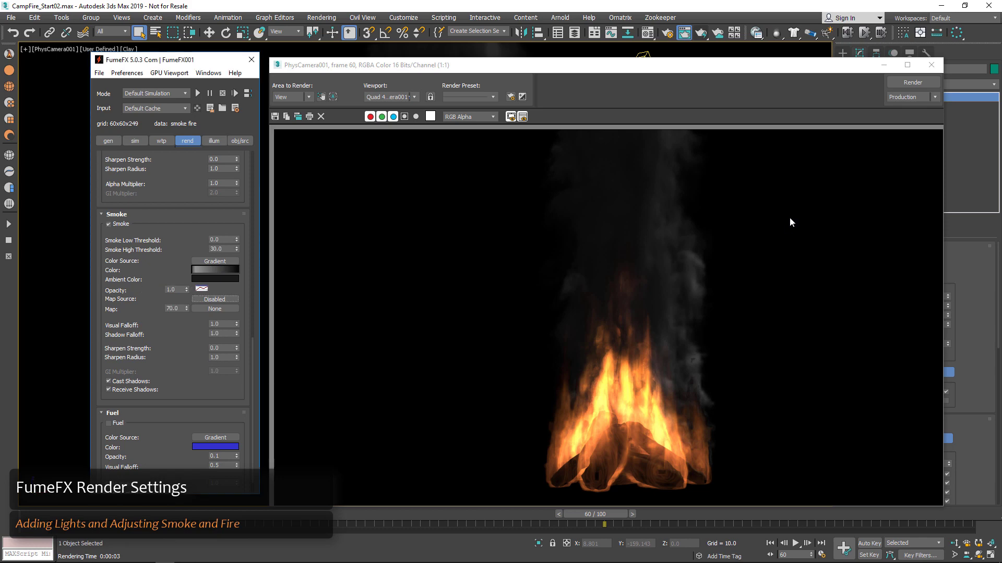
left_click(894, 81)
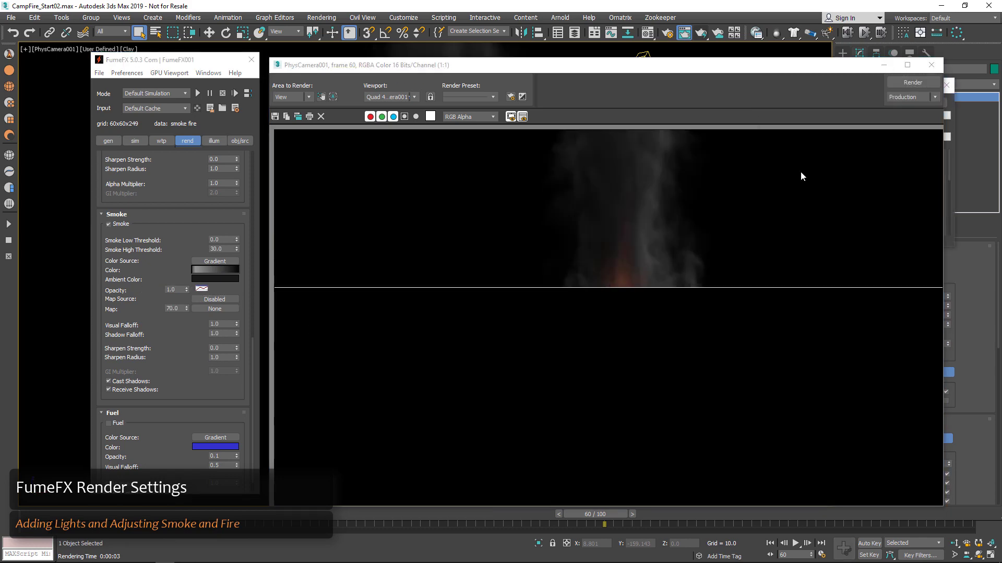
left_click(931, 65)
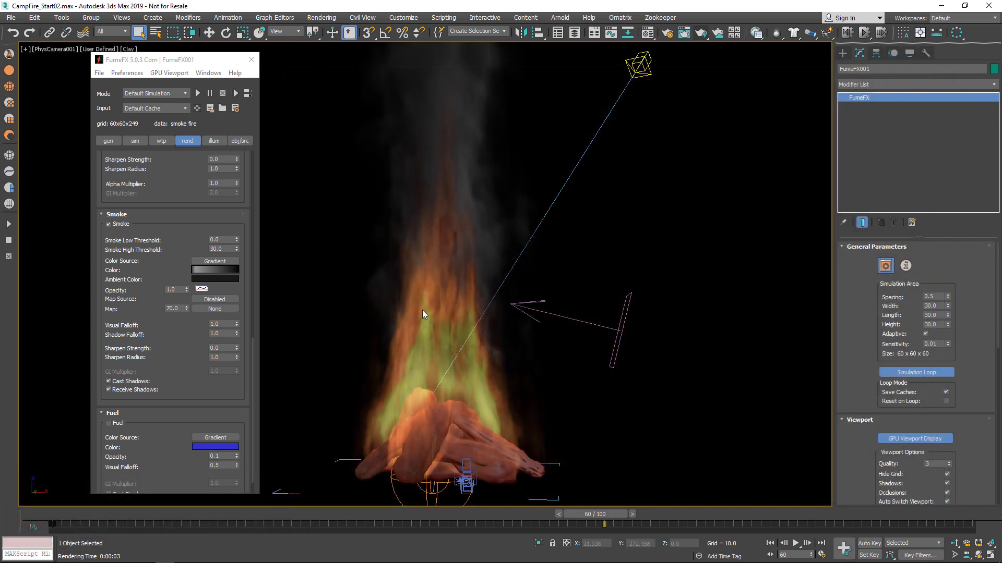
Step: Add the Wind space warp to the simulation's objects, using a wind strength of 0.2 and turbulence of 2.0
left_click(243, 142)
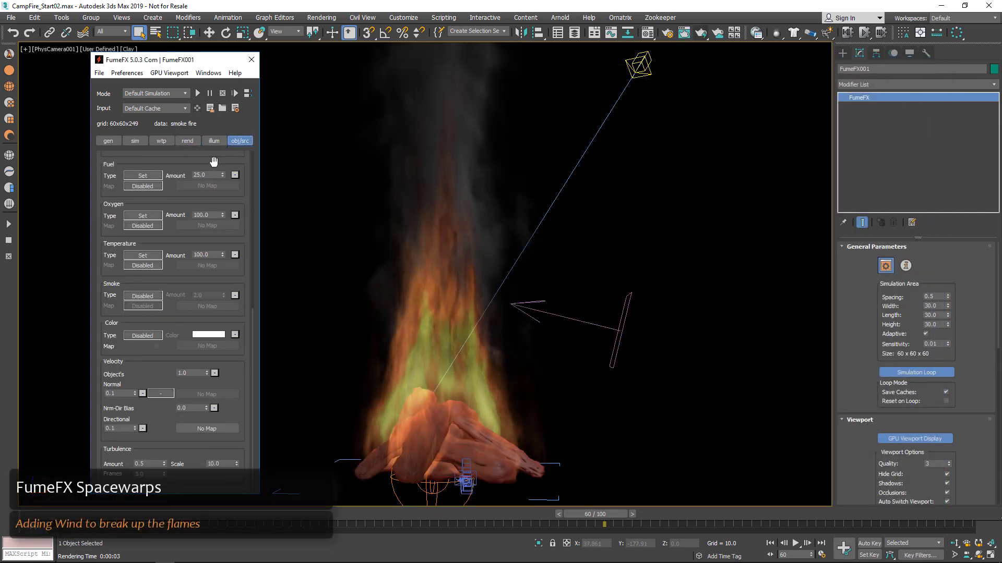
scroll(196, 233, "up", 5)
left_click(183, 280)
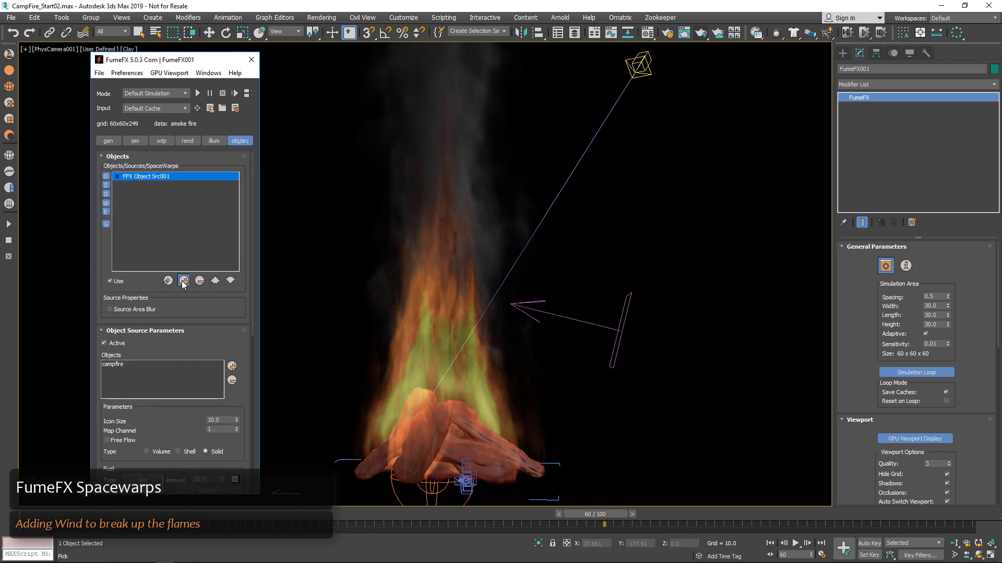
left_click(555, 316)
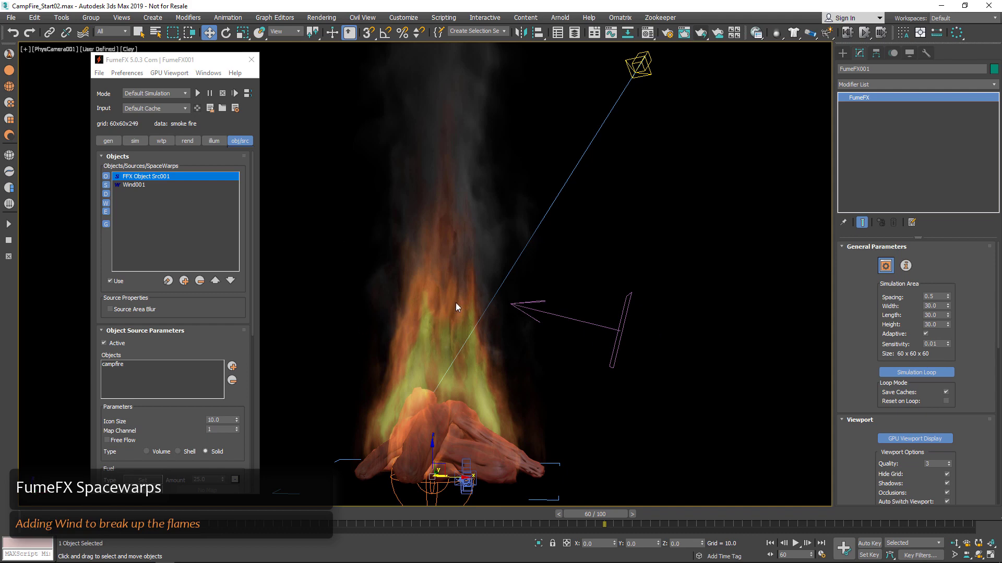
left_click(516, 308)
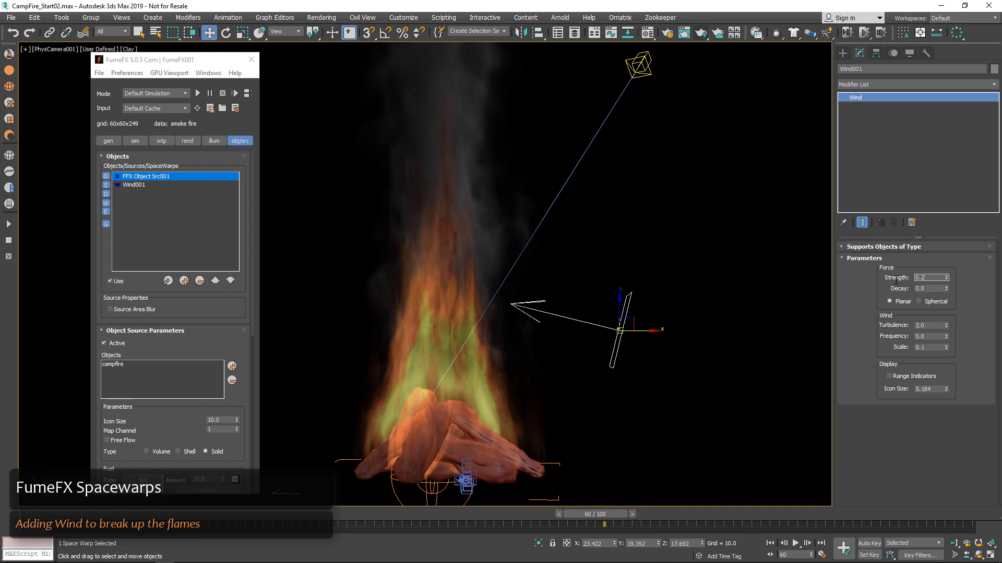
double_click(935, 325)
Step: Review the fuel, smoke and wavelet settings and set the simulation solver's Quality to 8
left_click(135, 141)
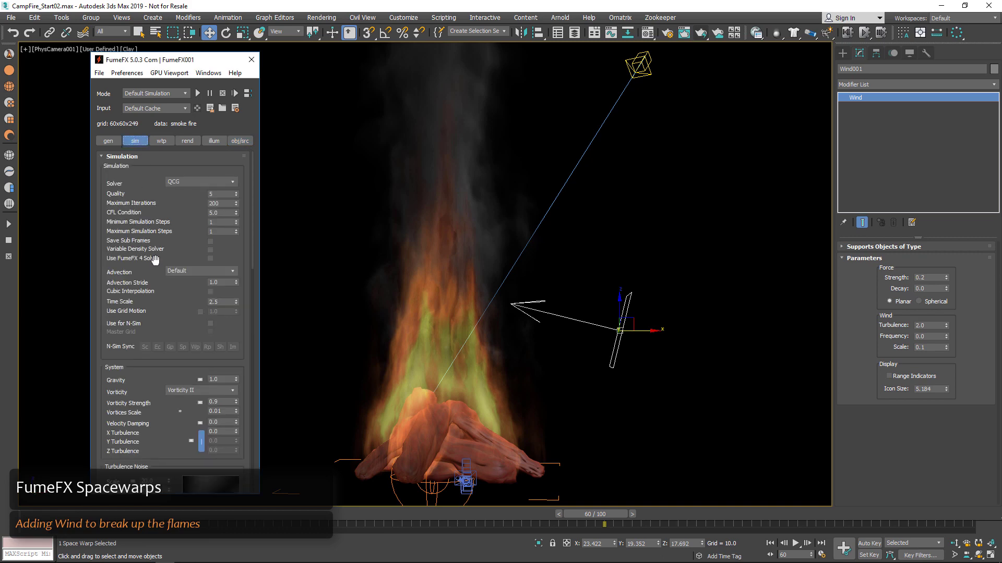
scroll(155, 260, "down", 5)
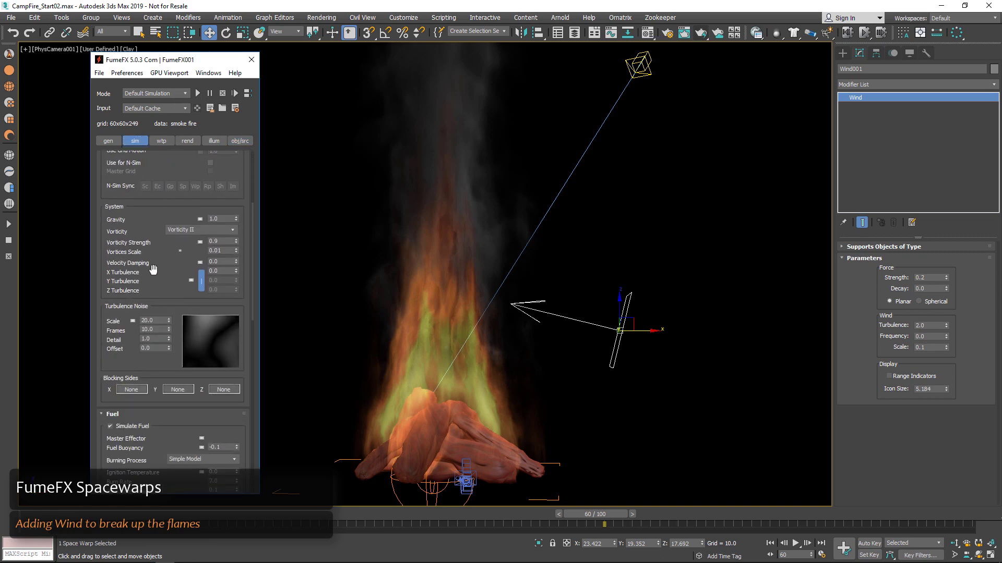
scroll(153, 269, "down", 6)
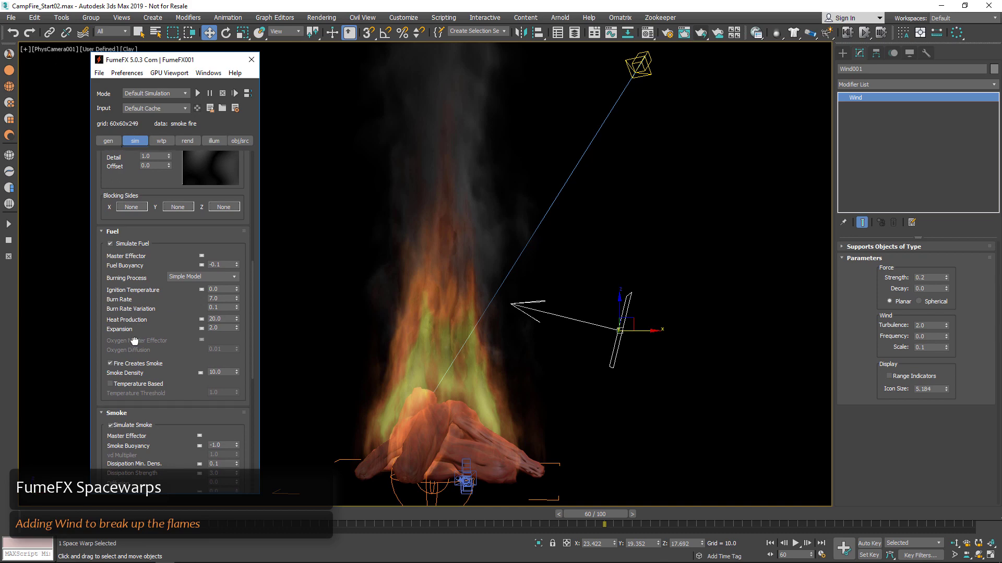
scroll(135, 340, "down", 1)
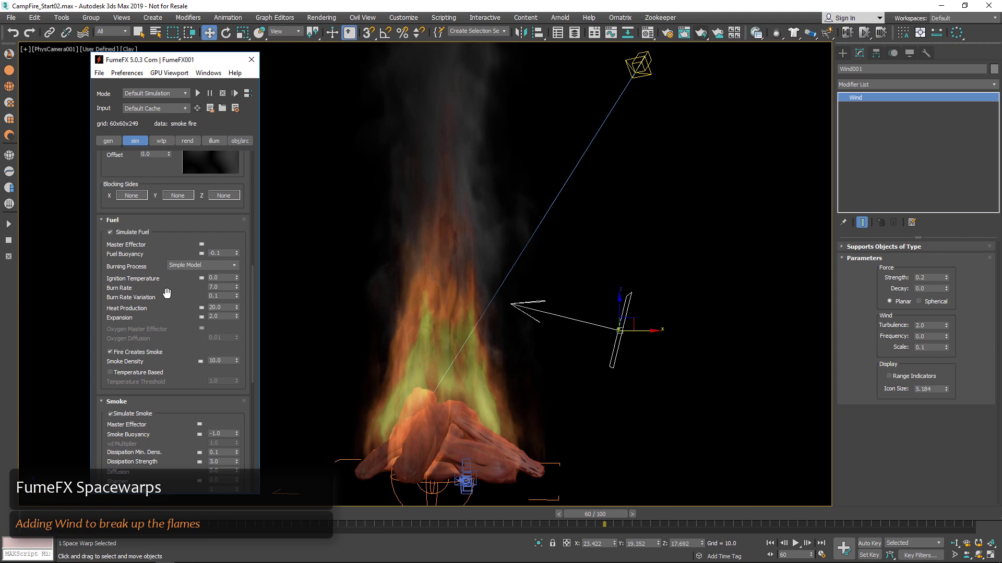
left_click(161, 142)
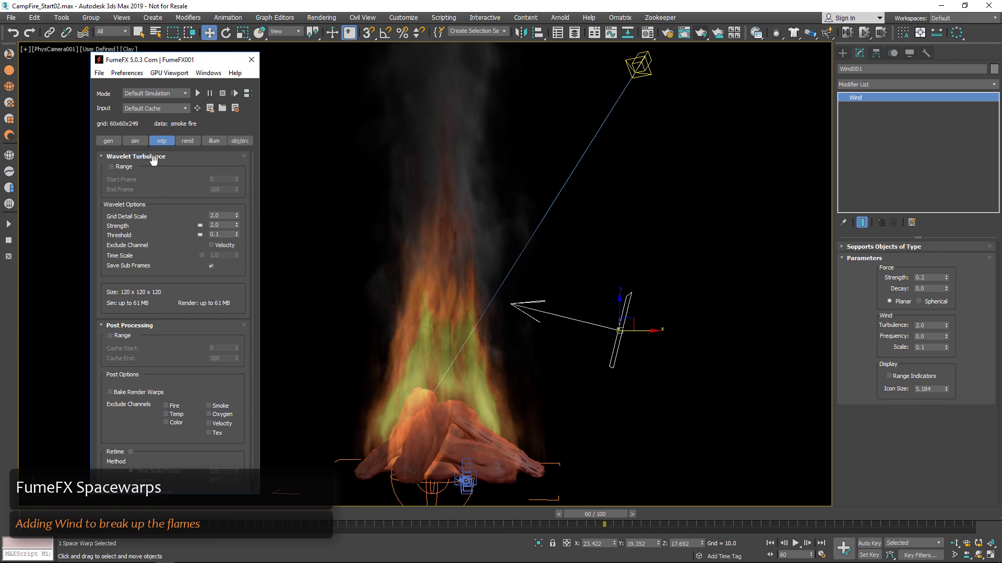
left_click(136, 142)
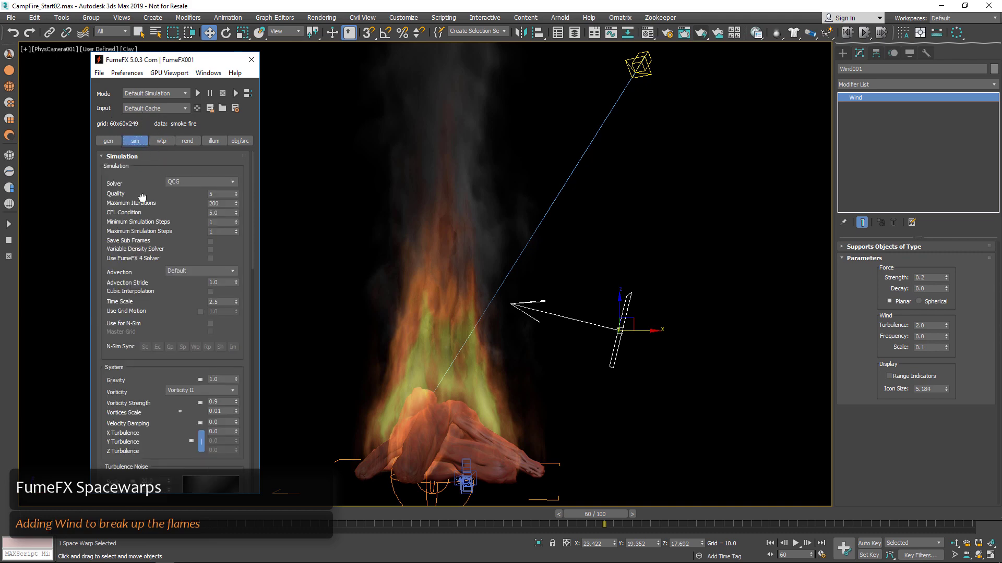
double_click(210, 195)
key("Tab")
Step: Set the simulation's extra detail mode to Wavelet Turbulence
left_click(111, 142)
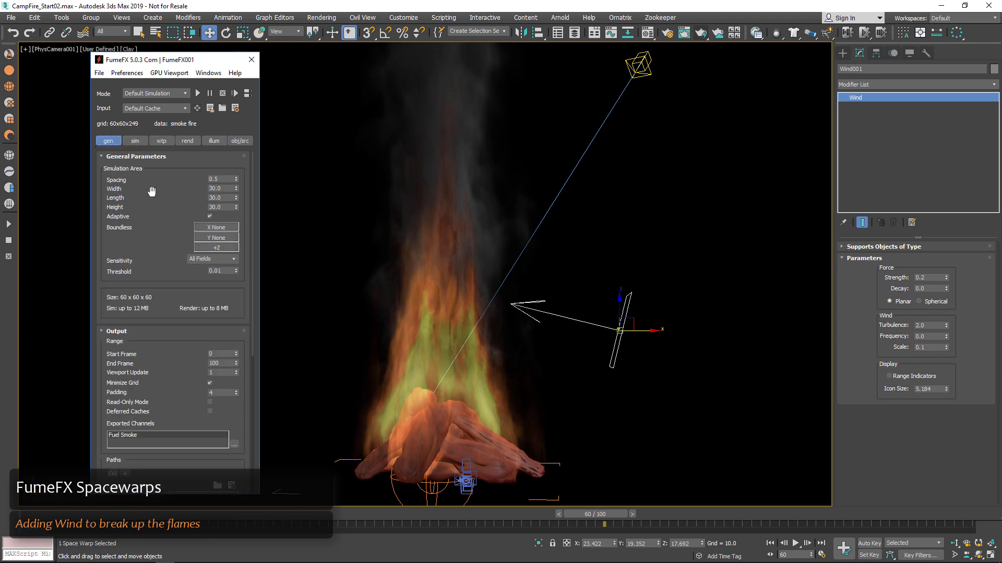
double_click(228, 179)
left_click(135, 141)
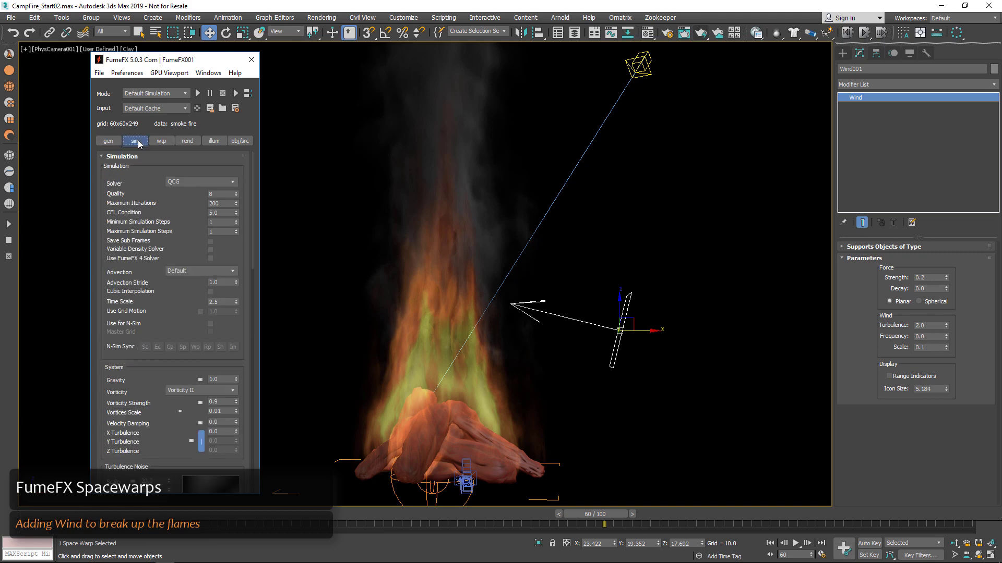
scroll(129, 420, "down", 3)
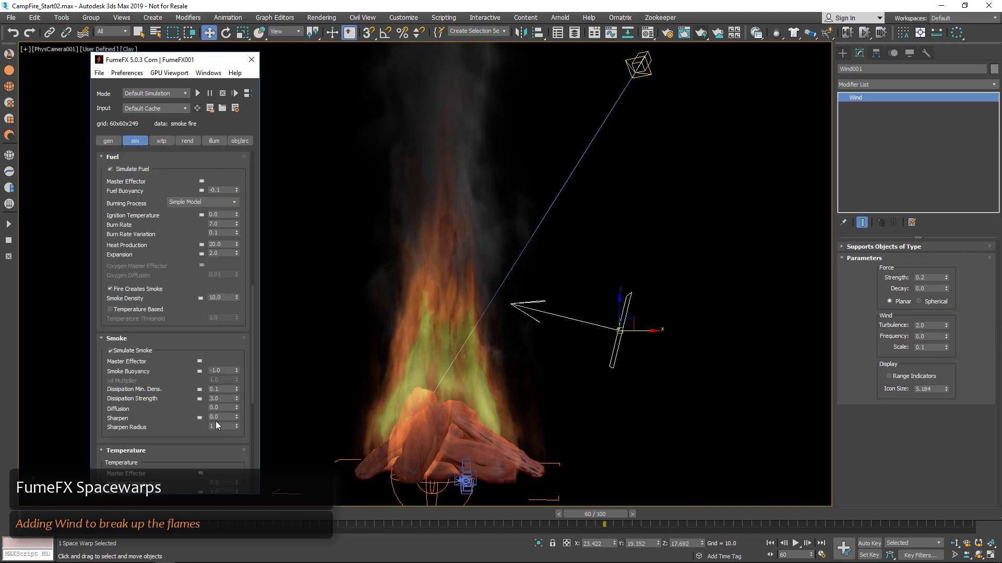
scroll(215, 421, "down", 5)
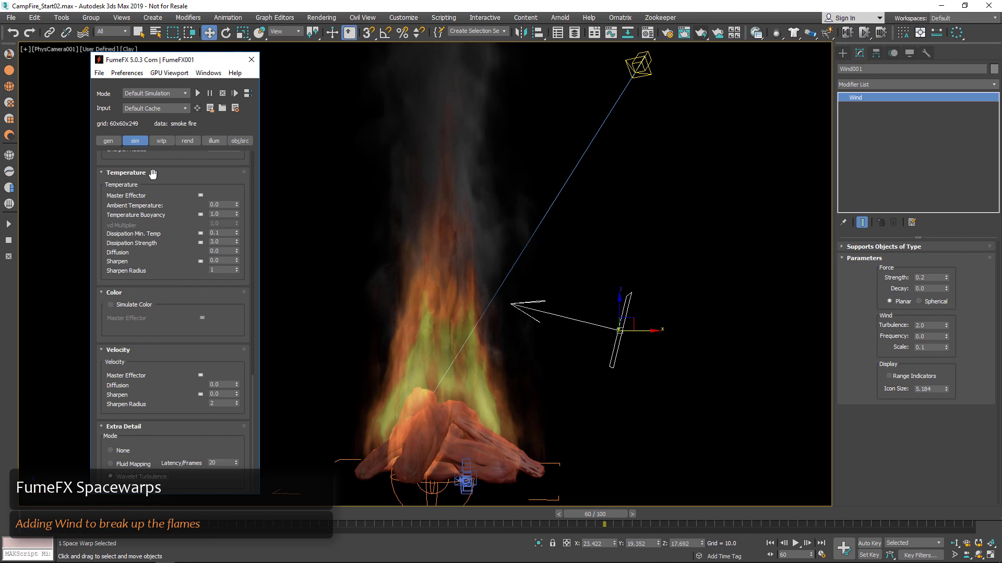
Step: Add the Temperature channel to the simulation's exported channels
left_click(108, 142)
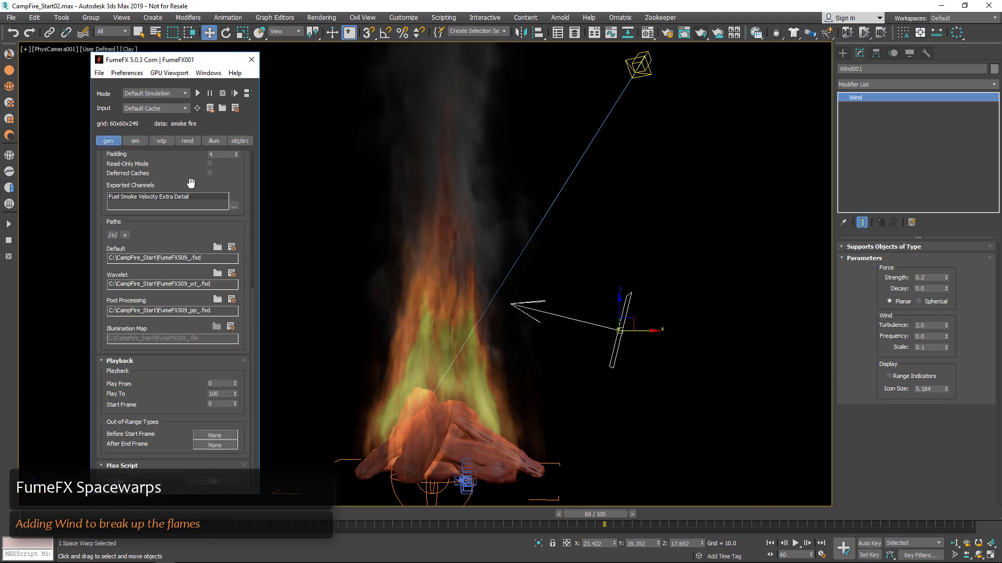
scroll(191, 183, "up", 2)
left_click(234, 249)
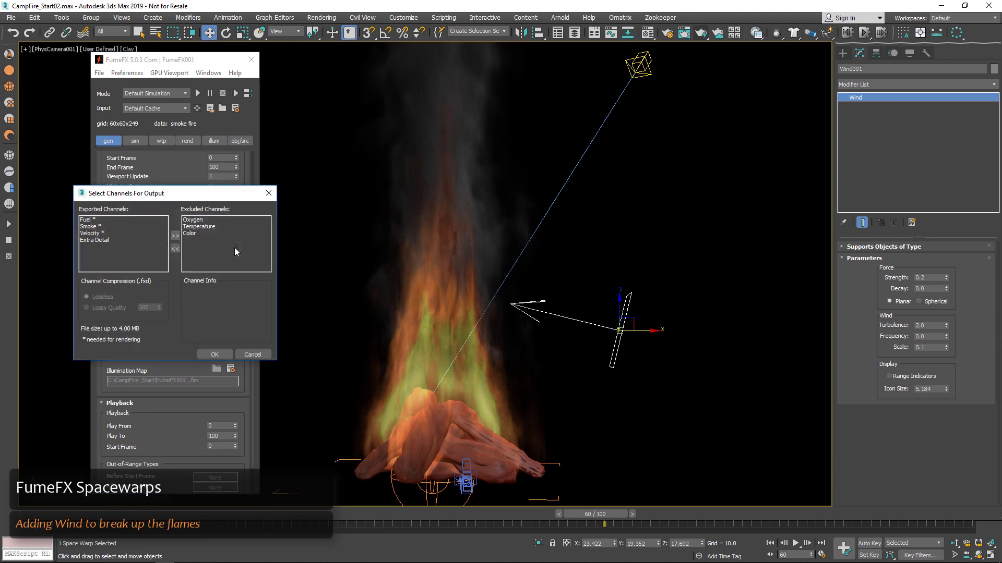
left_click(216, 227)
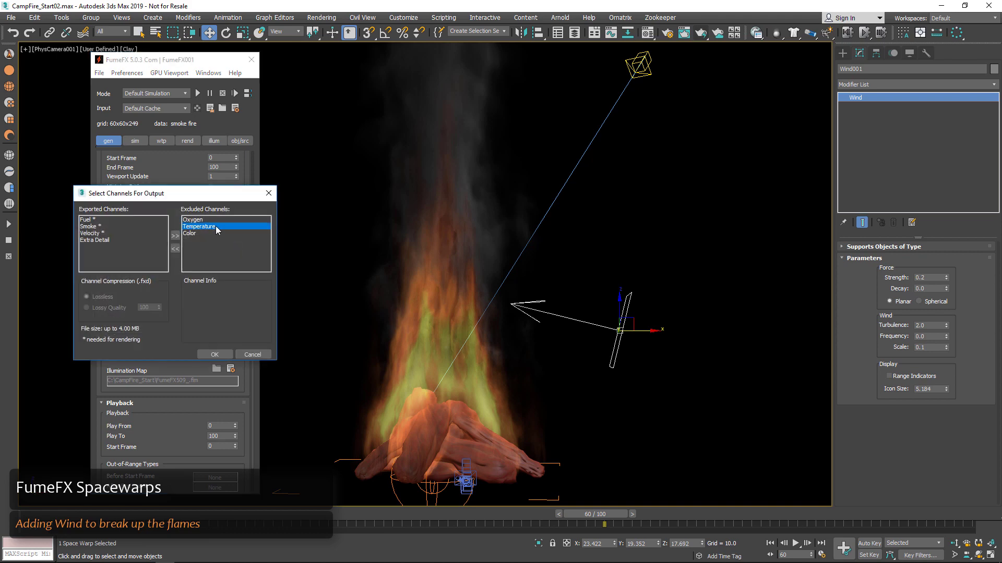
left_click(175, 250)
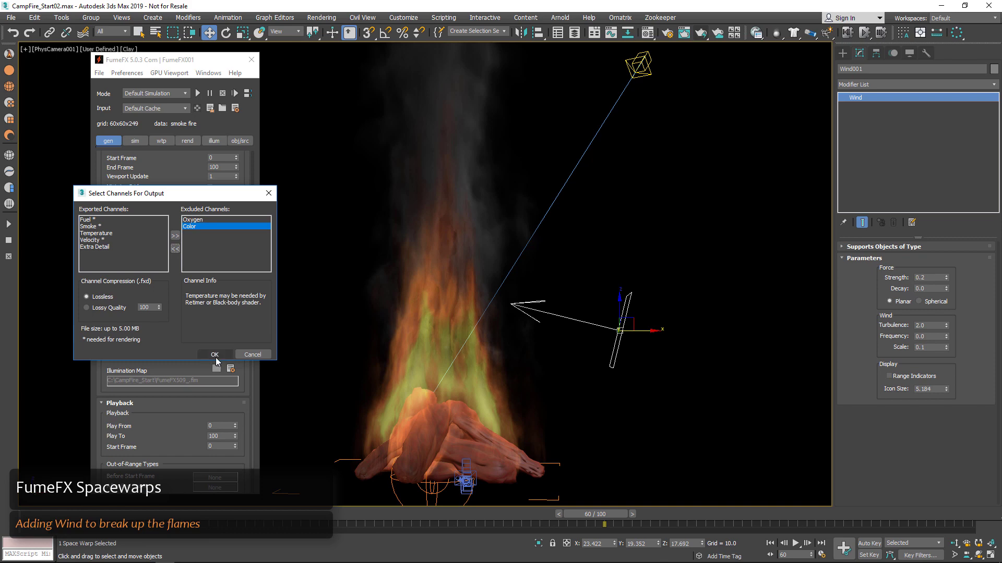
left_click(214, 355)
scroll(182, 325, "up", 5)
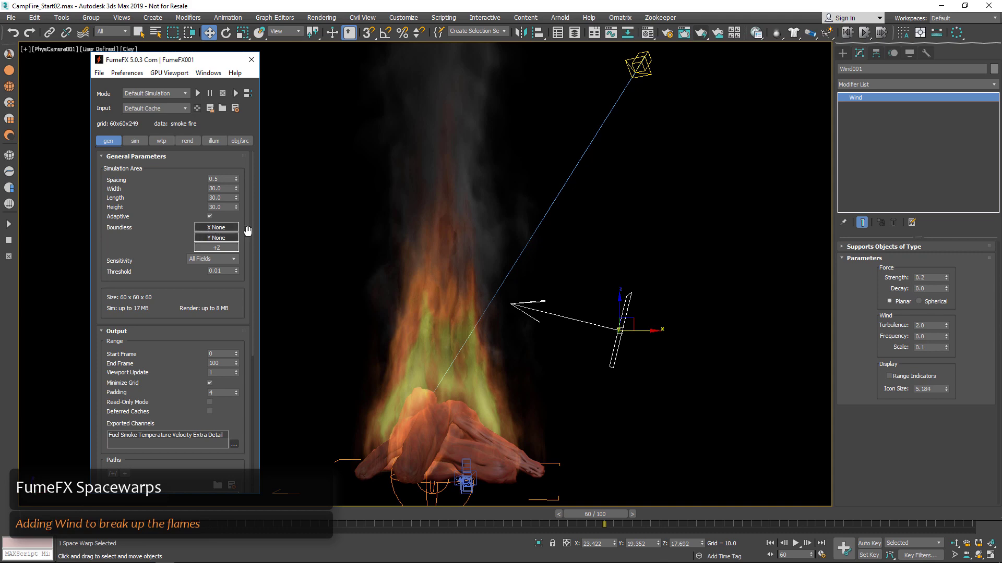
Step: Make the simulation area boundless in both X directions and set the adaptive sensitivity to Smoke
left_click(205, 237)
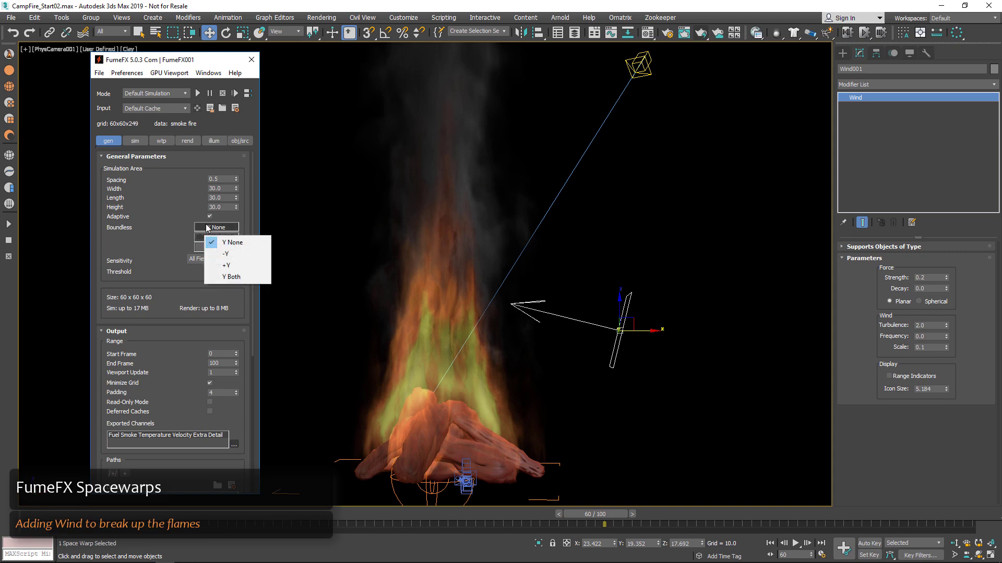
left_click(206, 228)
left_click(226, 266)
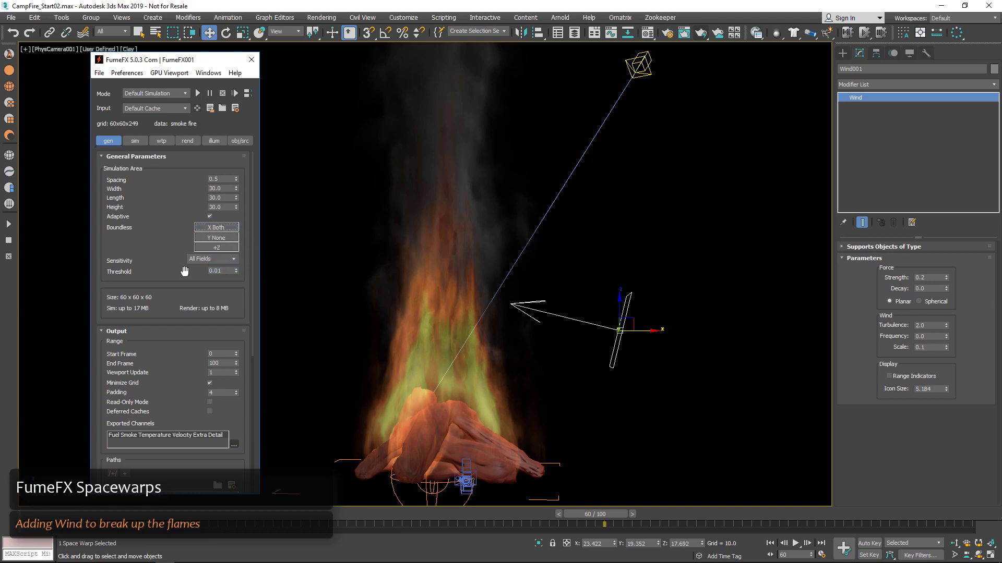
left_click(232, 261)
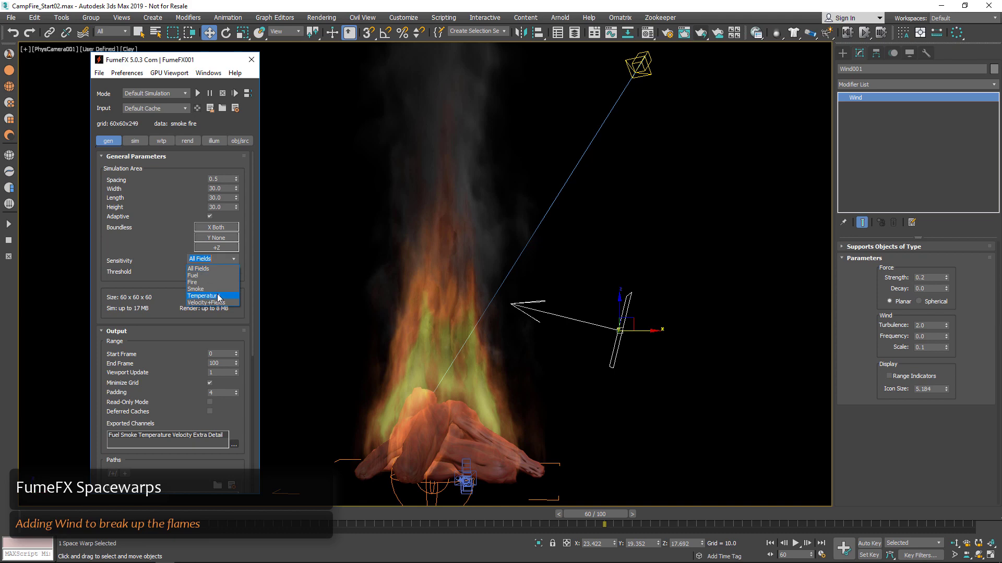
left_click(217, 289)
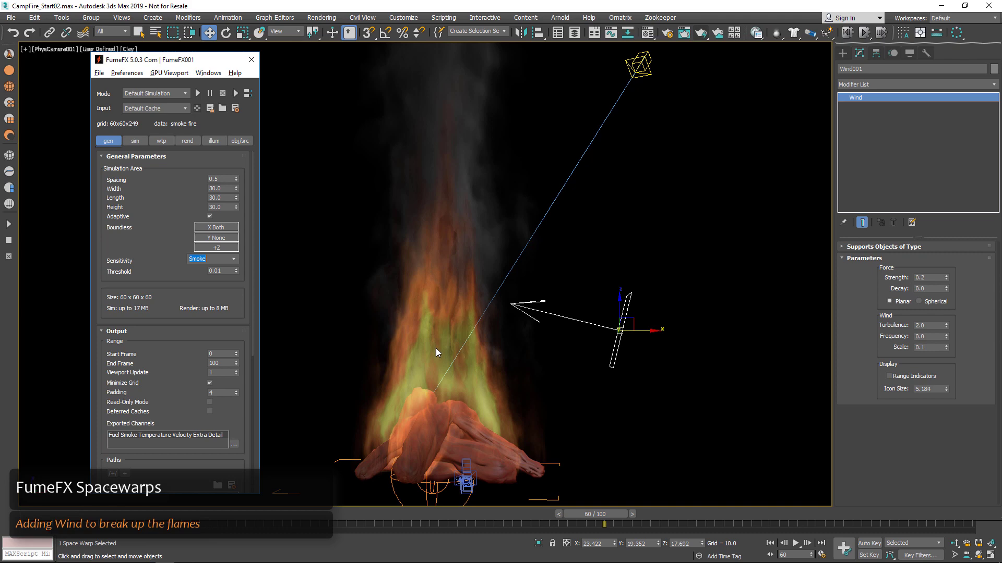
Step: Switch to the four-view layout, unhide the FumeFX object's grid and start the default simulation
key("alt+w")
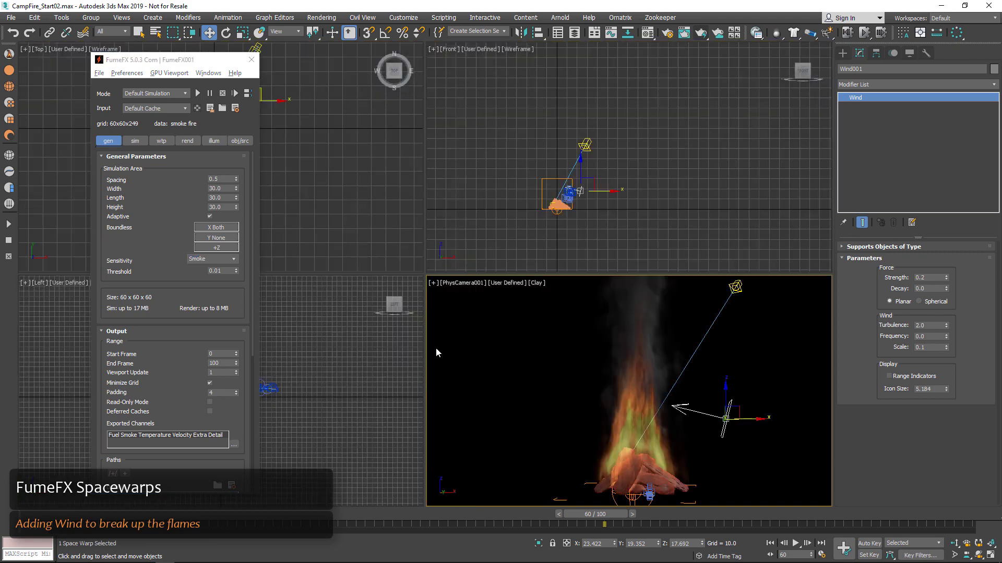
left_click(588, 483)
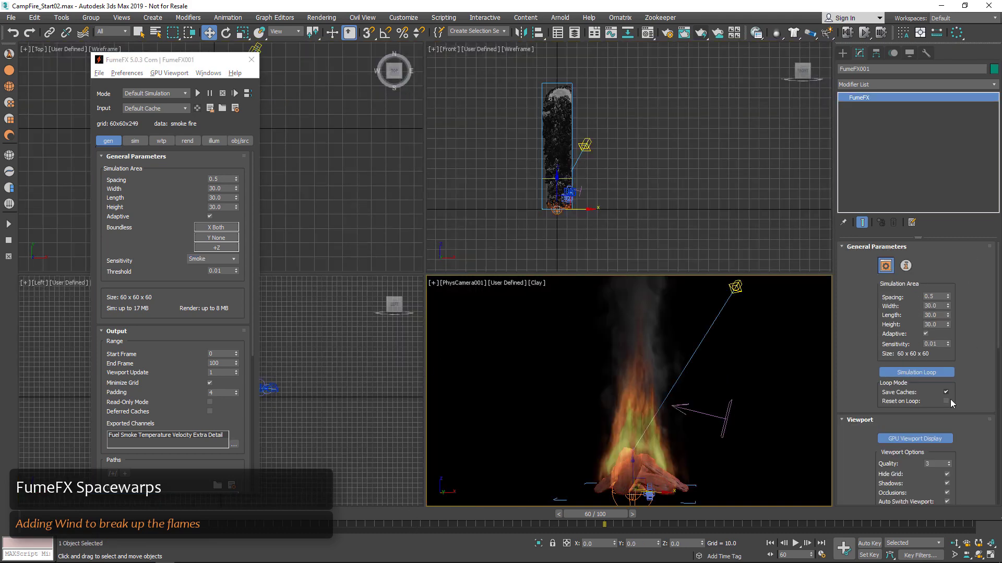
left_click_drag(979, 404, 973, 243)
left_click(947, 321)
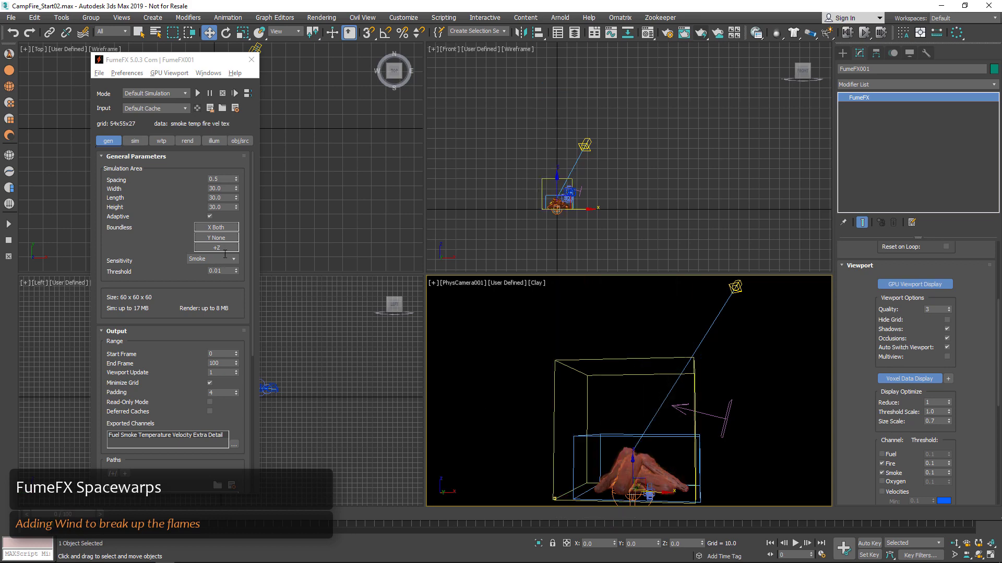
left_click(197, 93)
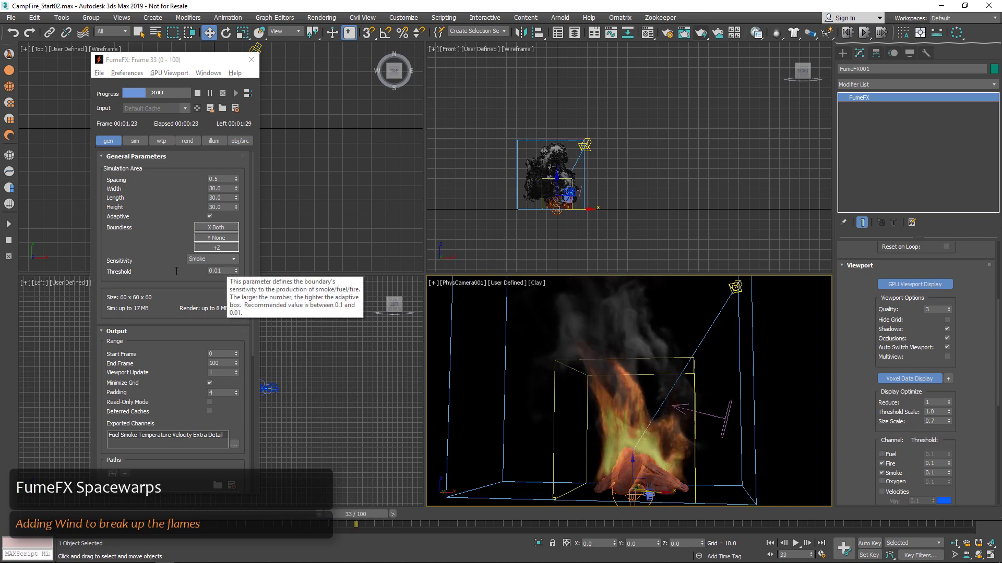
Step: Try adaptive sensitivity thresholds of 2, 4 and 6 while the simulation is running
left_click(228, 271)
type("2")
key("Return")
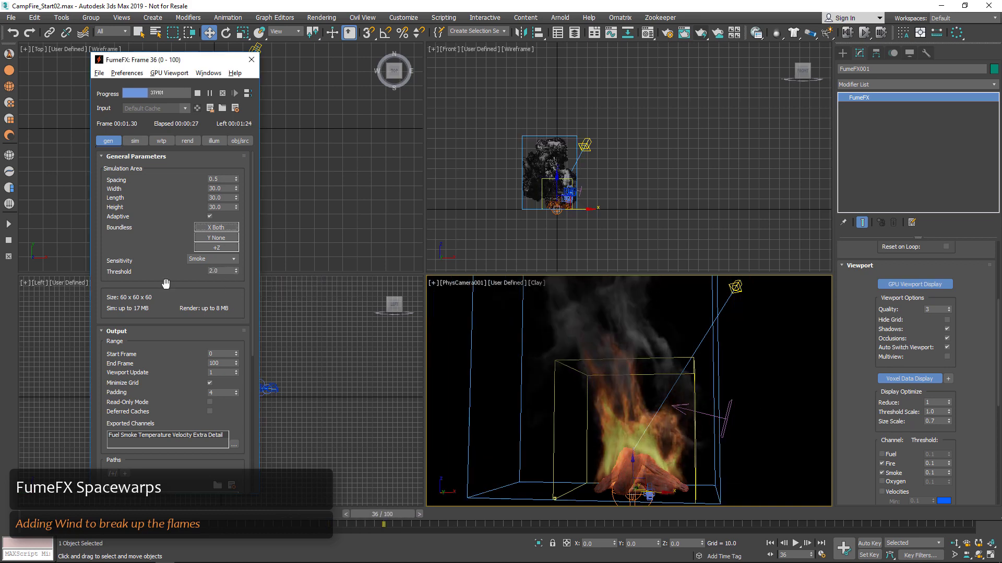
left_click(224, 269)
type("4")
key("Return")
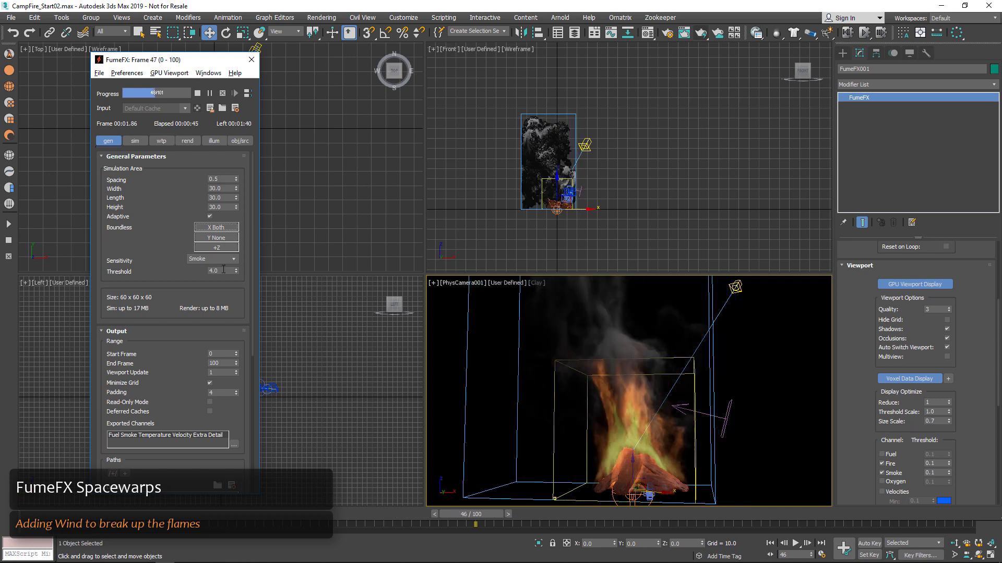
left_click_drag(224, 270, 174, 271)
type("6")
key("Tab")
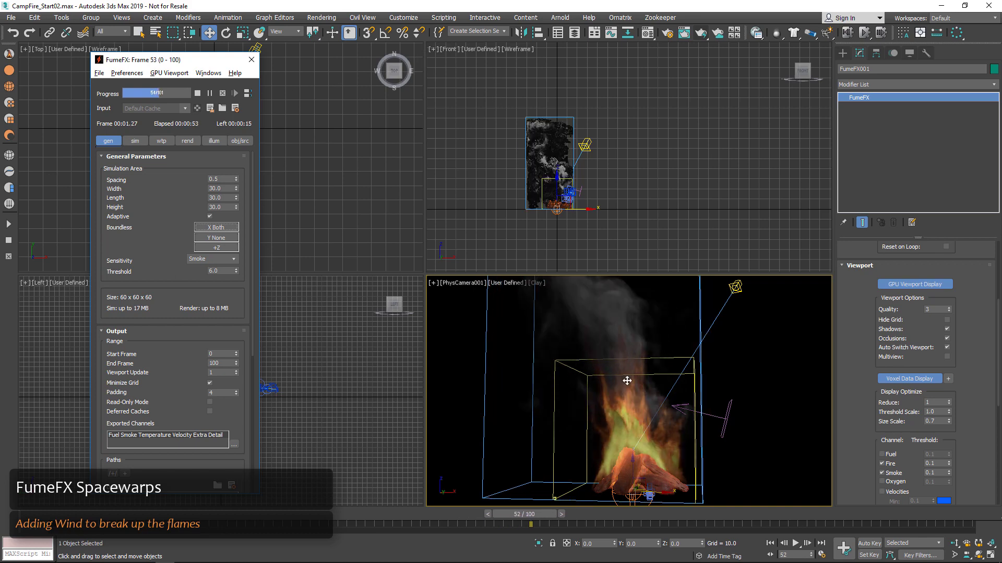
Step: Raise the adaptive sensitivity threshold to 8, and reduce it to 7 while the simulation runs
left_click_drag(225, 271, 149, 270)
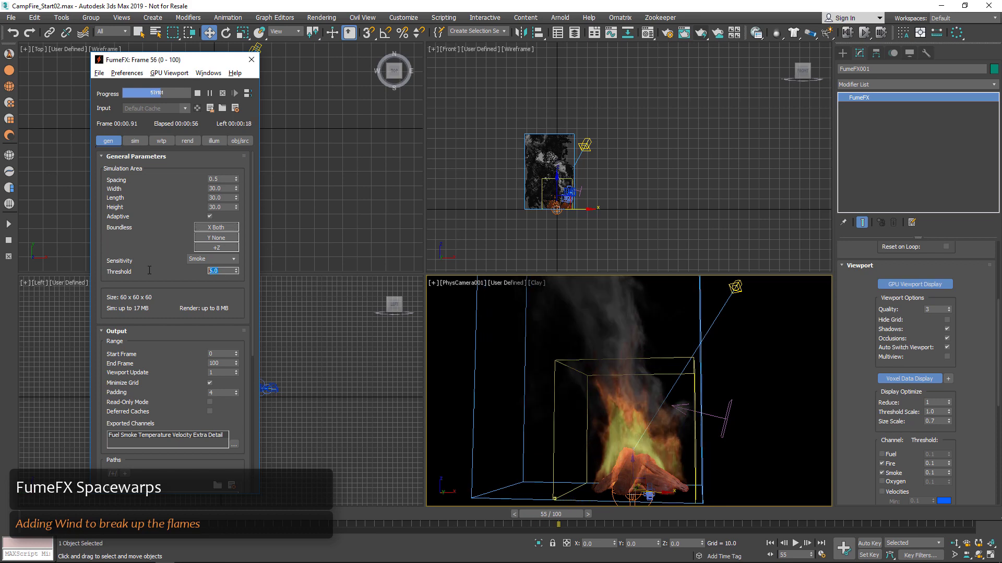
type("8")
key("Return")
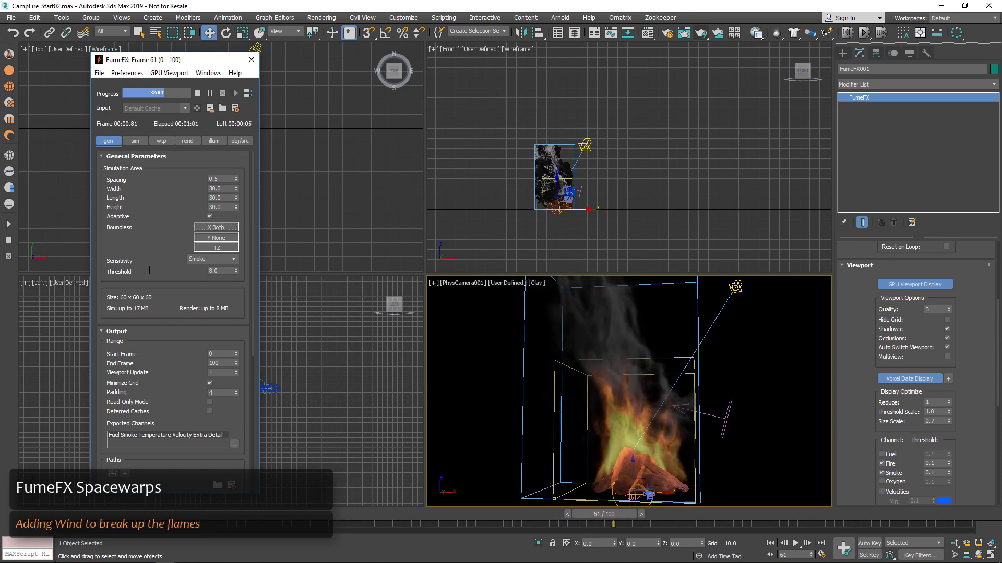
left_click(236, 273)
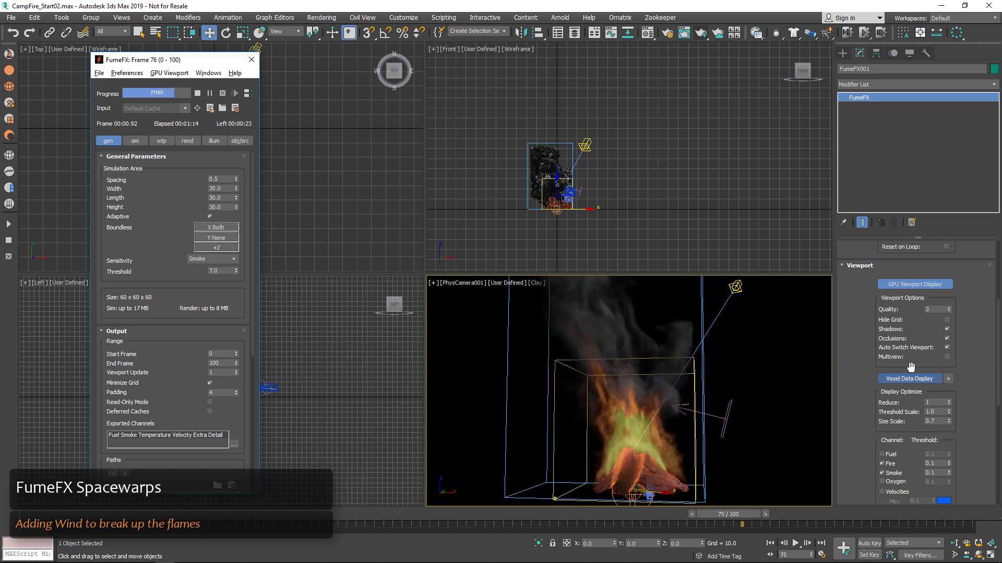
Step: Turn off the FumeFX object's Simulation Loop and rerun the default simulation
scroll(878, 370, "up", 5)
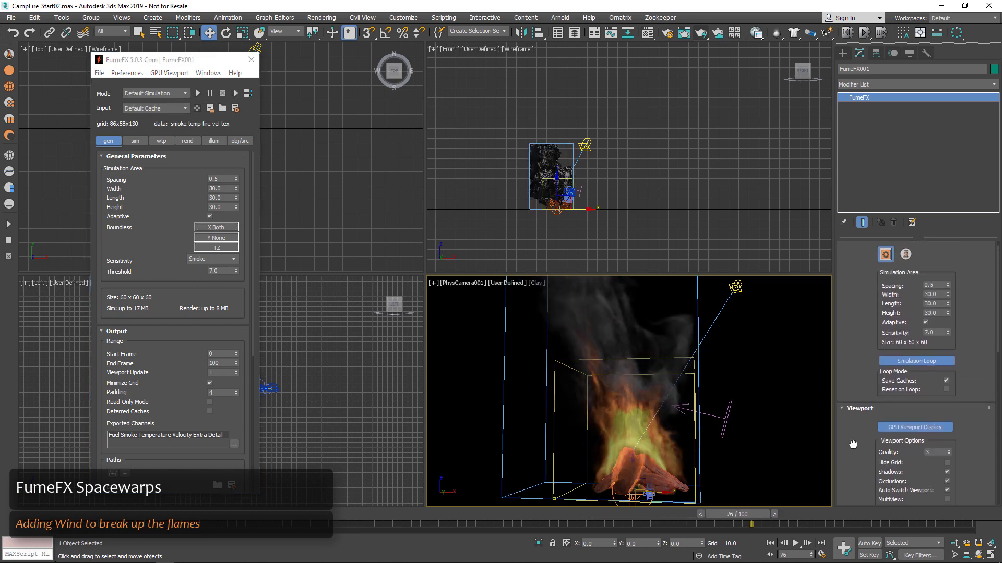
left_click(881, 364)
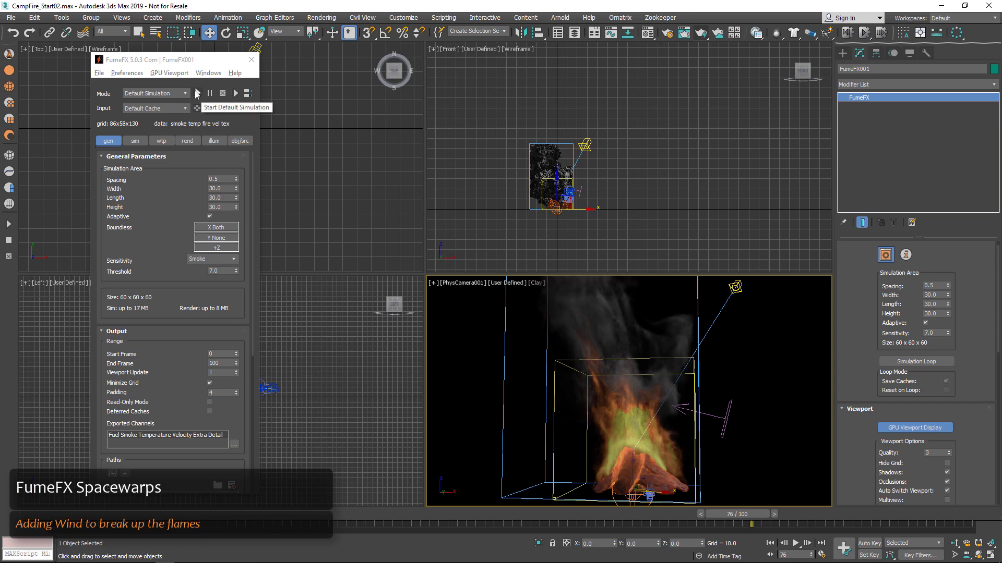
left_click(197, 93)
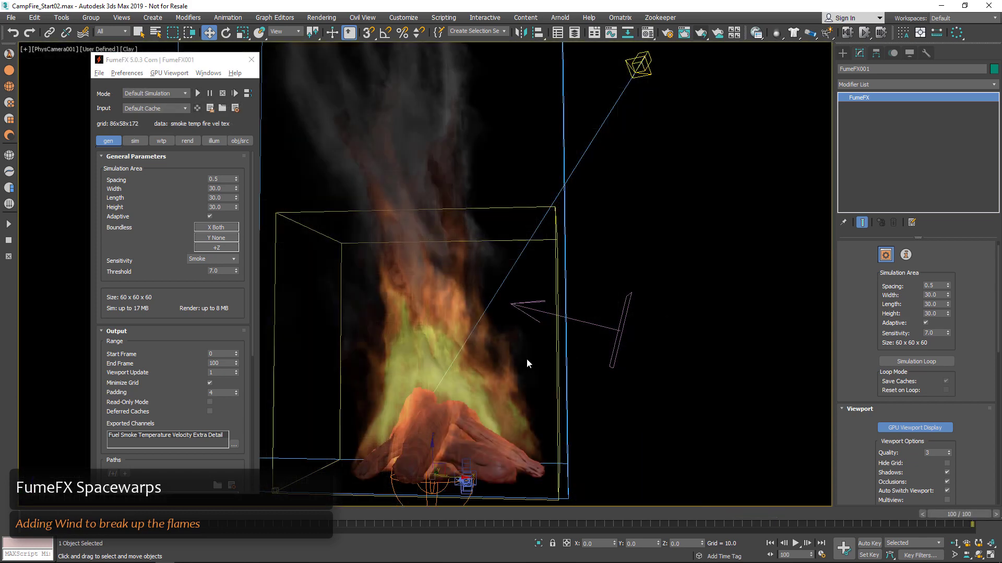
Step: Create a preview animation of the camera viewport and play it back
left_click(909, 53)
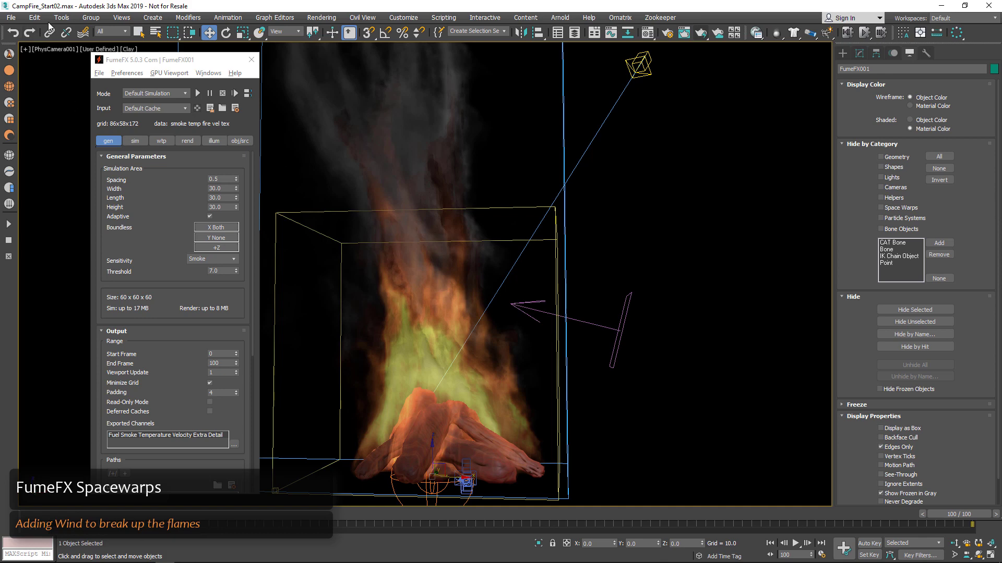
left_click(61, 19)
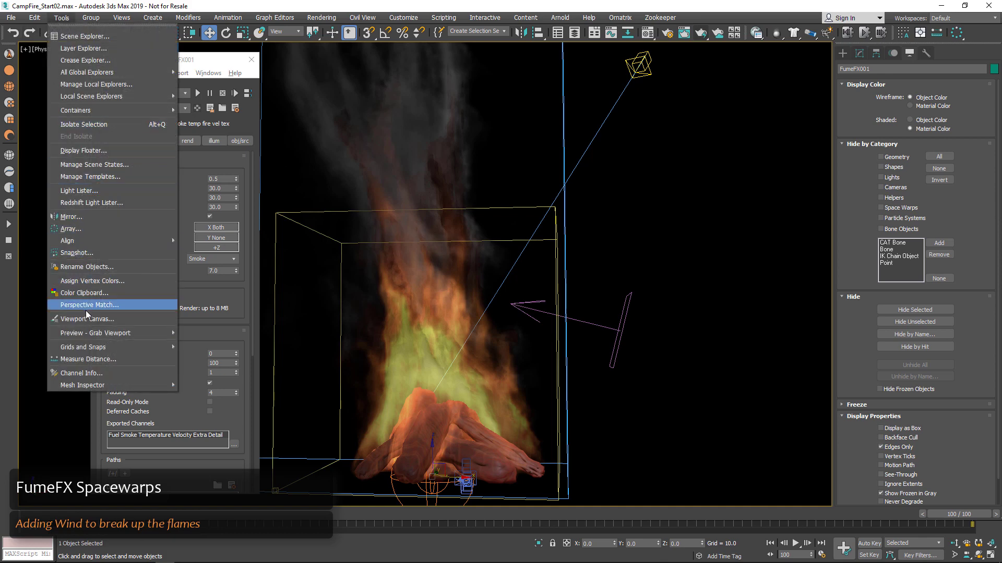
mouse_move(99, 332)
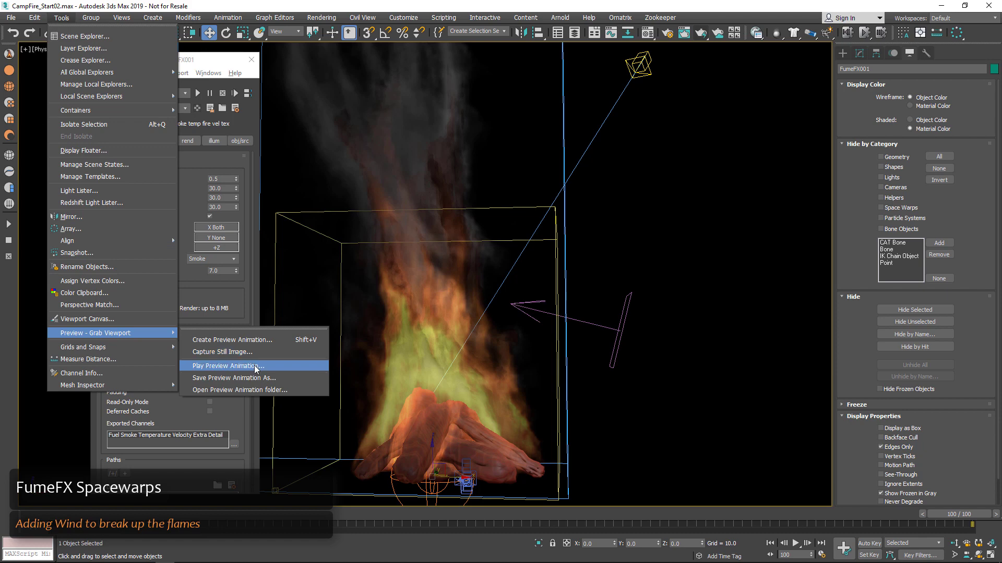
left_click(255, 339)
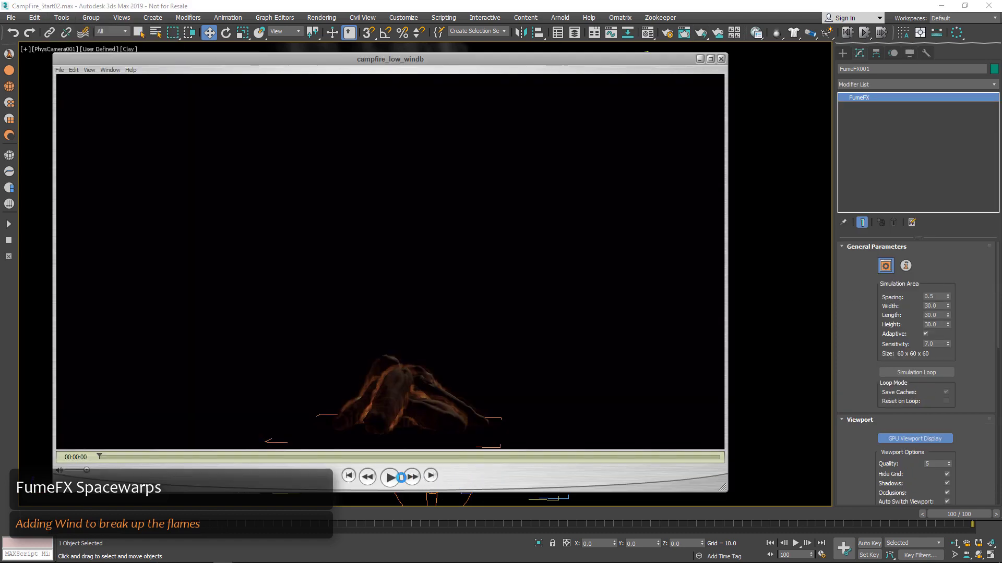
left_click(393, 478)
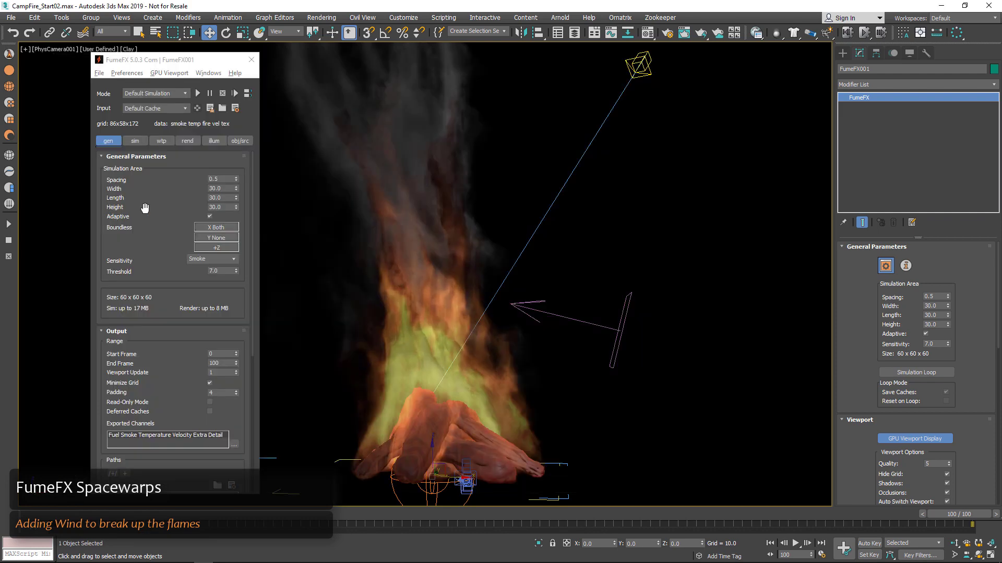
Step: Set the simulation's Vorticity Strength to 0.2 and play the preview animation of the campfire, closing it when done
left_click(135, 142)
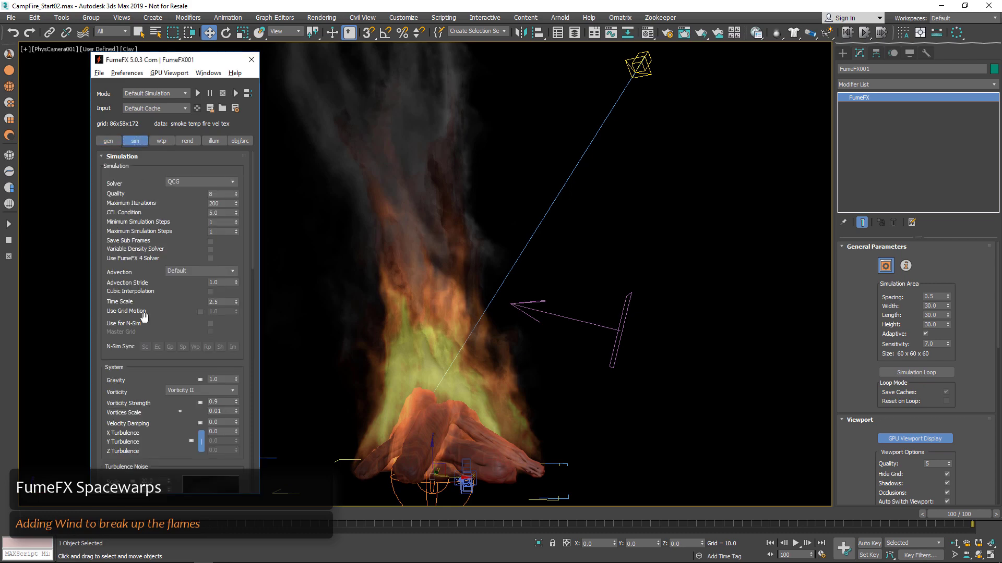
left_click_drag(144, 317, 149, 270)
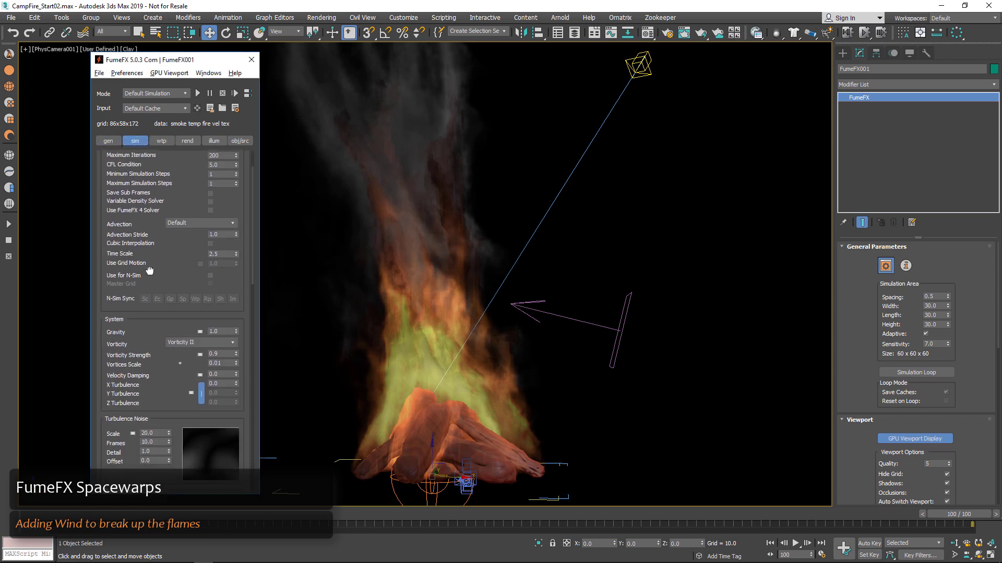
double_click(221, 354)
type("0.2")
key("Tab")
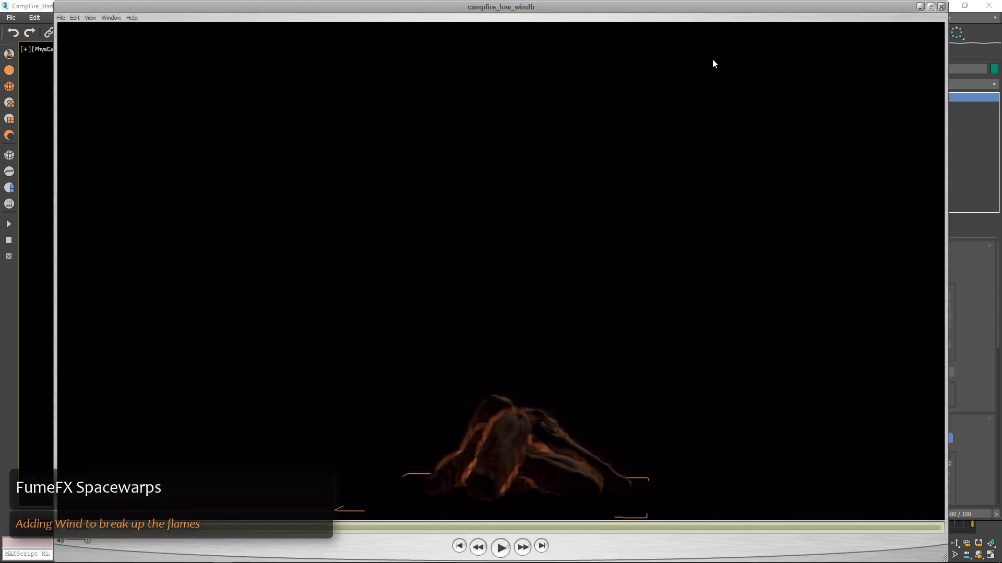
key("space")
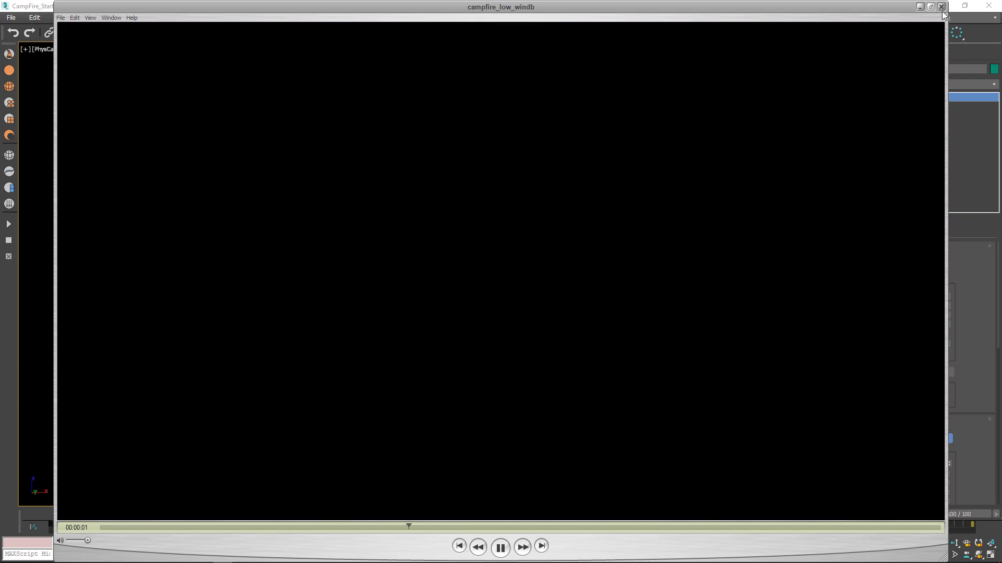
left_click(942, 10)
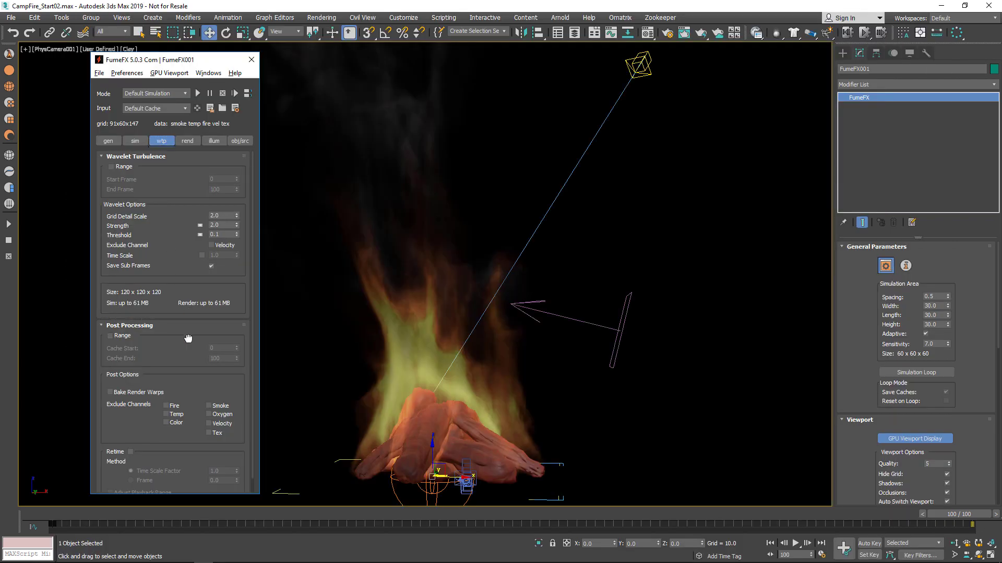
Step: Keep Default Cache as the input and set the simulation mode to Wavelet Simulation
left_click(151, 109)
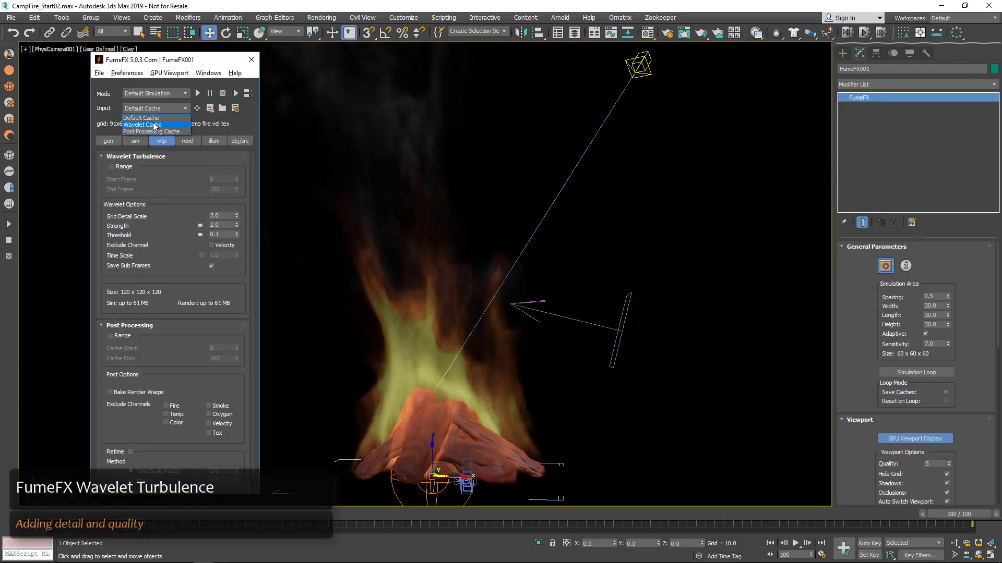
left_click(149, 120)
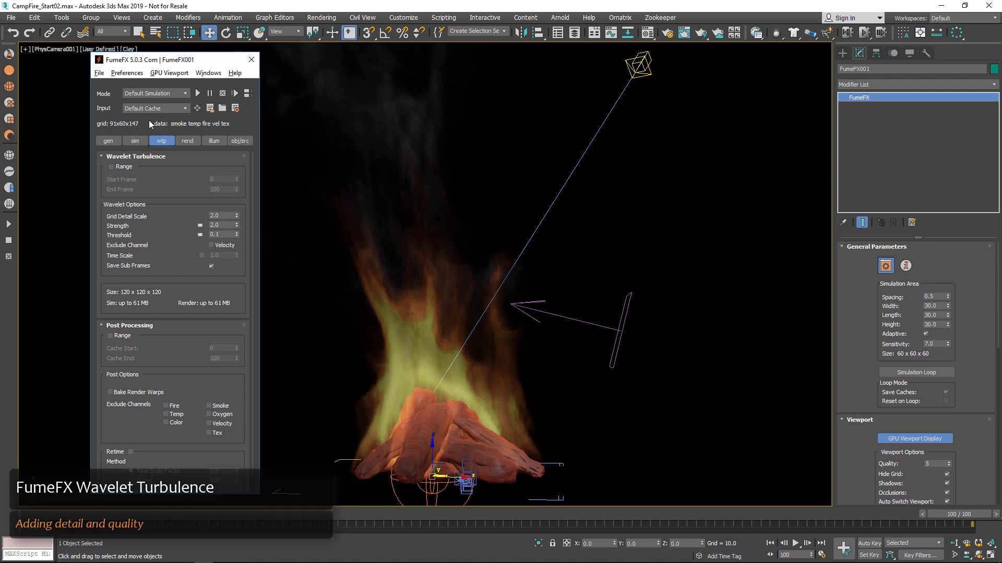
left_click(158, 93)
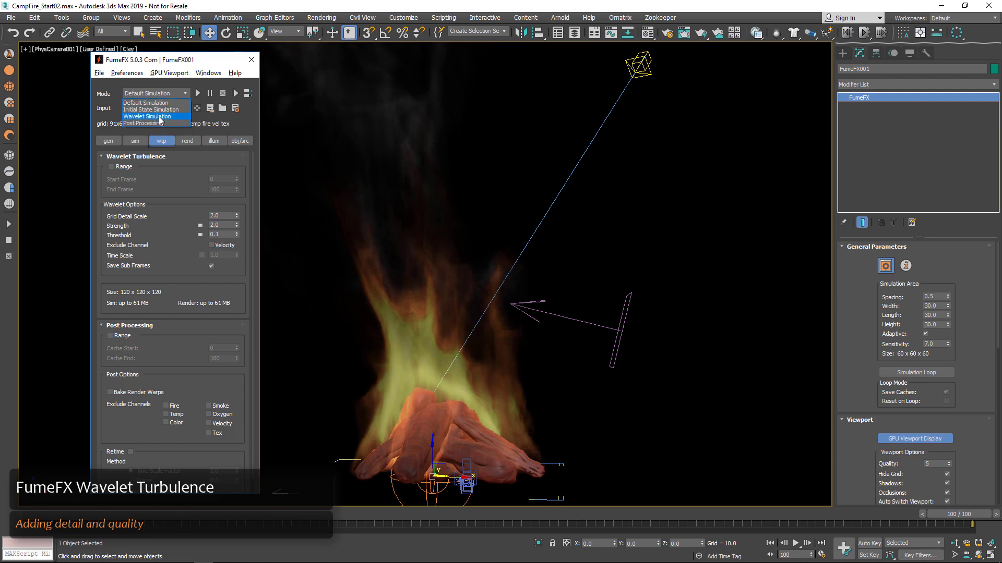
left_click(156, 116)
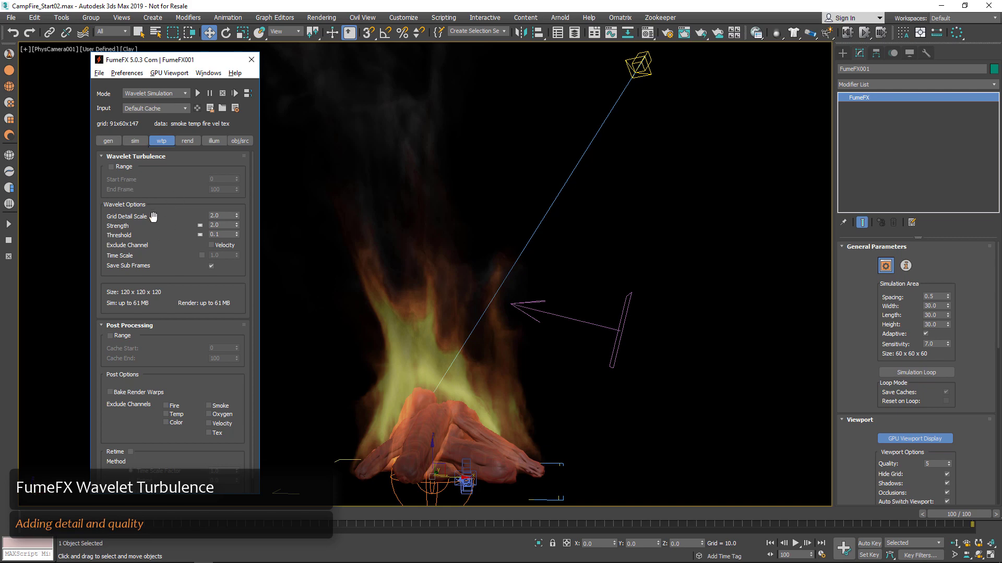
Step: Set the wavelet Grid Detail Scale to 3 and run the wavelet simulation
left_click(214, 215)
type("4")
key("Tab")
double_click(224, 217)
type("3")
key("Tab")
left_click(199, 92)
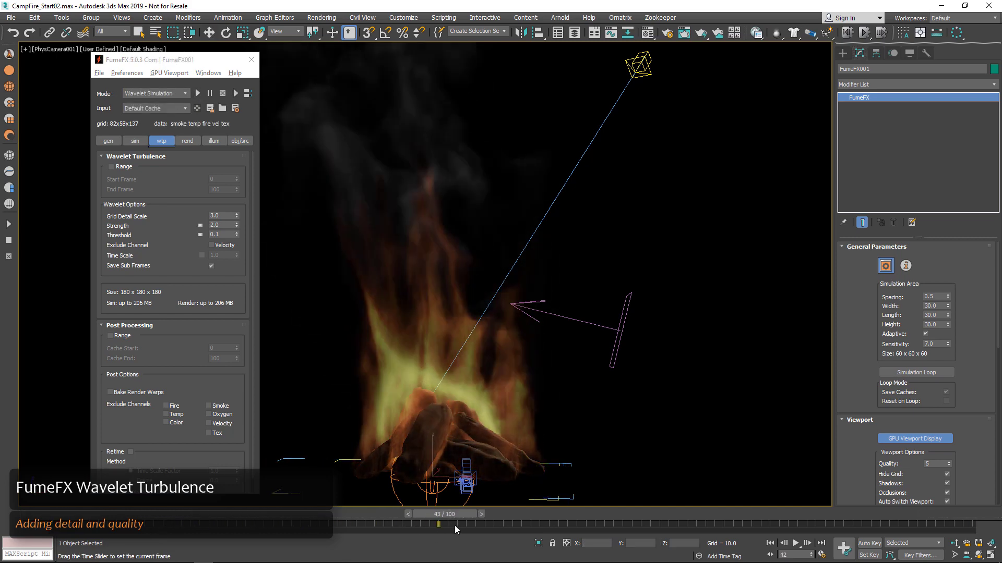
Step: Go to frame 36 and switch the displayed input to Wavelet Cache
mouse_move(396, 535)
left_mouse_down()
mouse_move(264, 539)
mouse_move(402, 522)
left_mouse_up()
key("w")
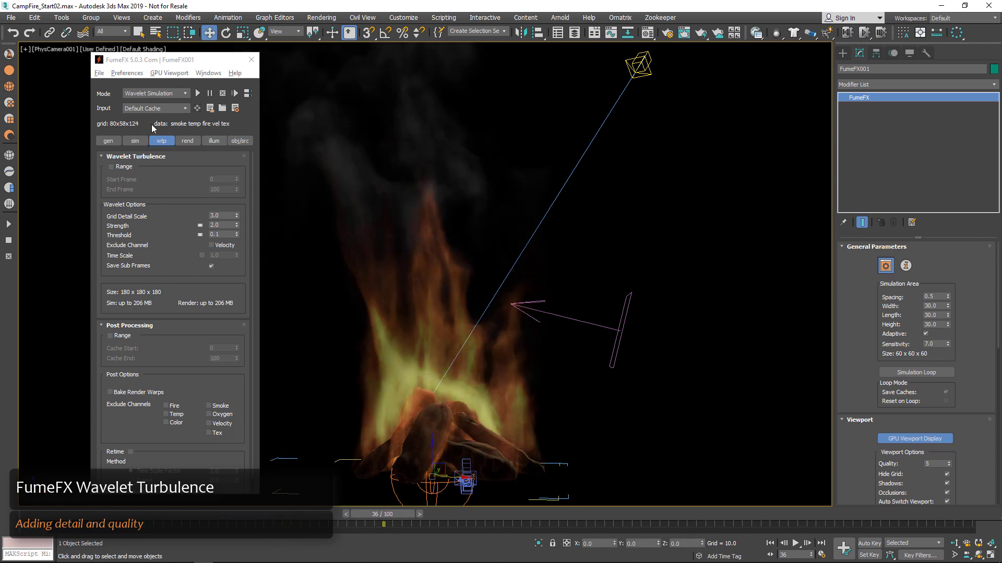
left_click(155, 108)
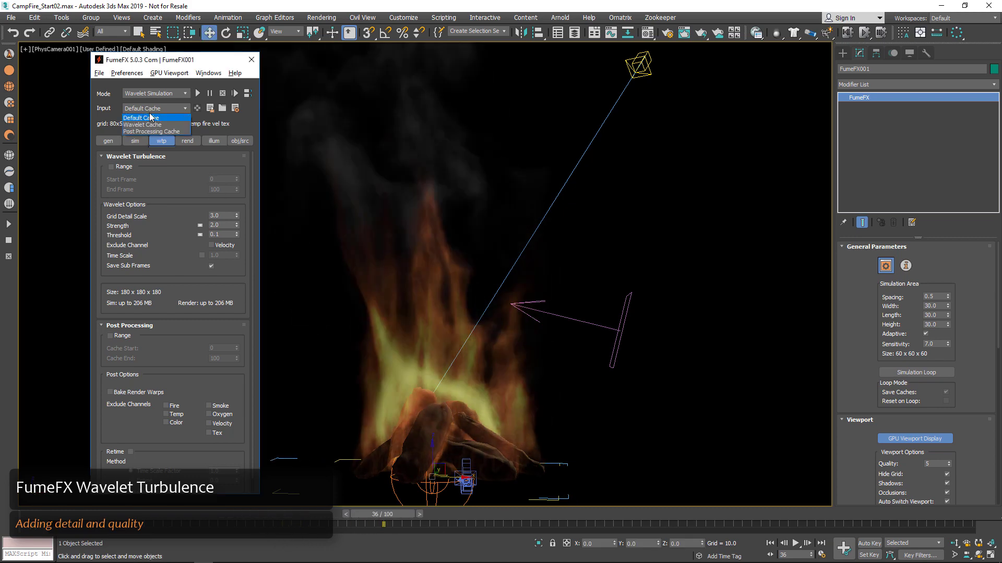
left_click(137, 125)
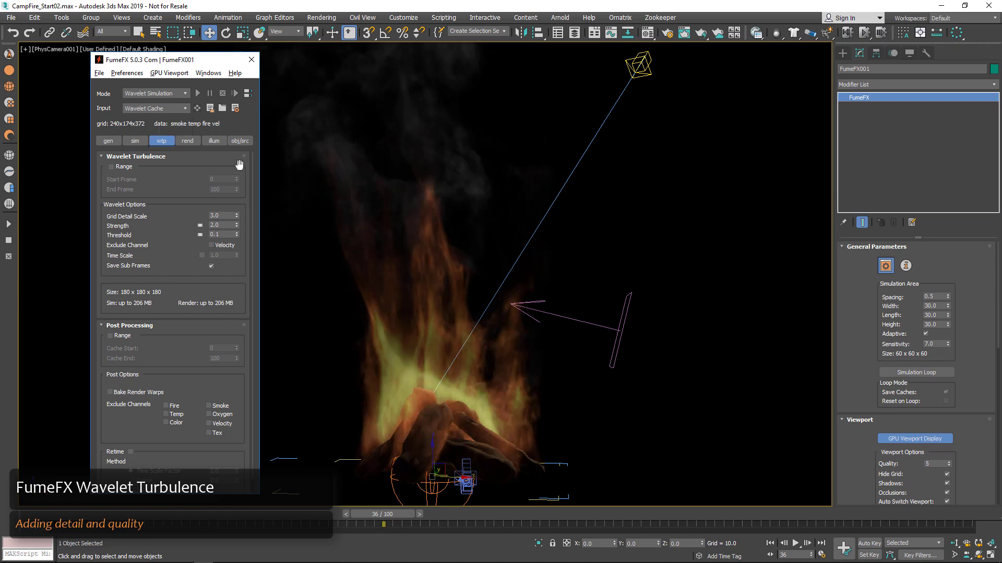
Step: Switch the displayed input to Default Cache and back to Wavelet Cache to compare the flame detail
left_click(154, 108)
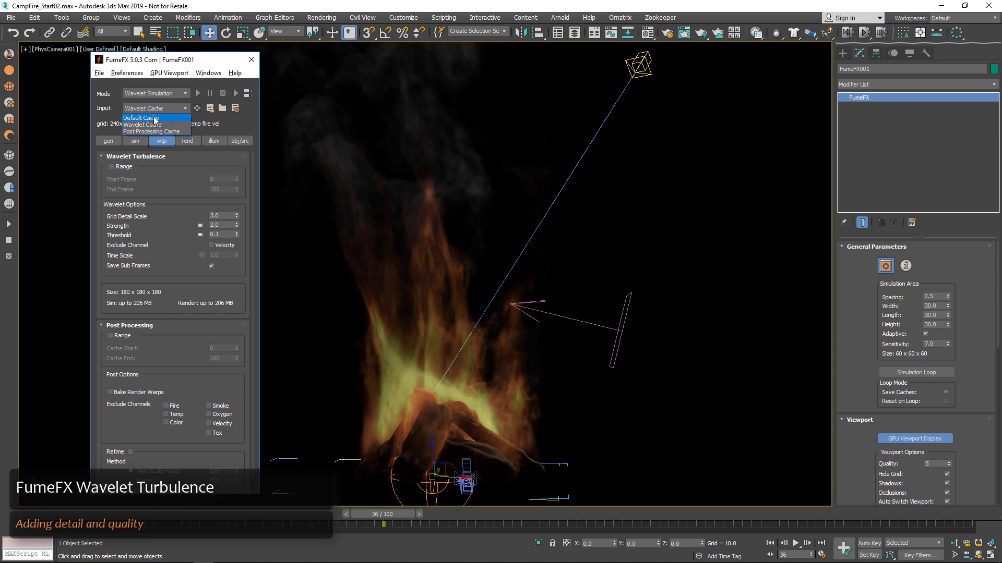
left_click(155, 119)
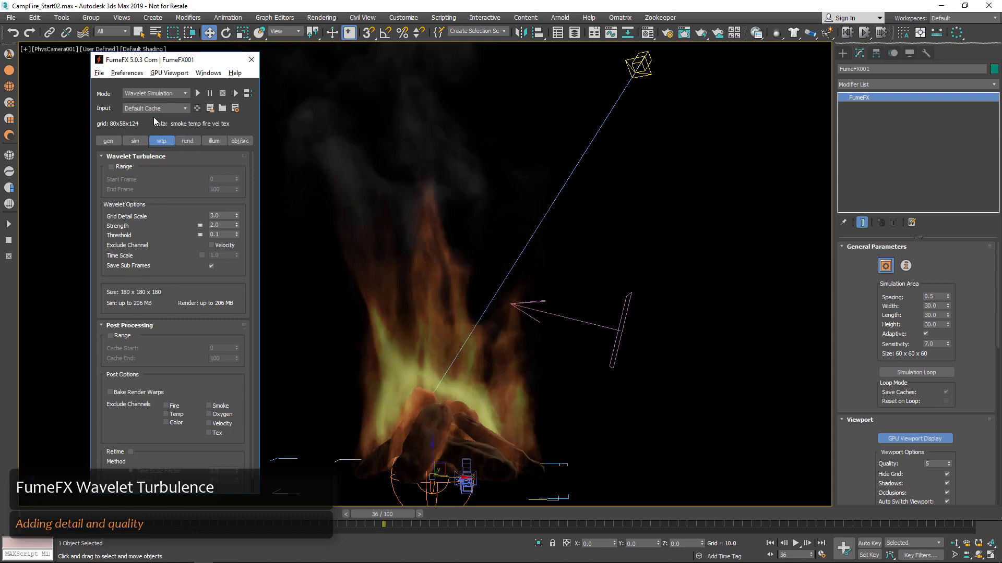
left_click(155, 109)
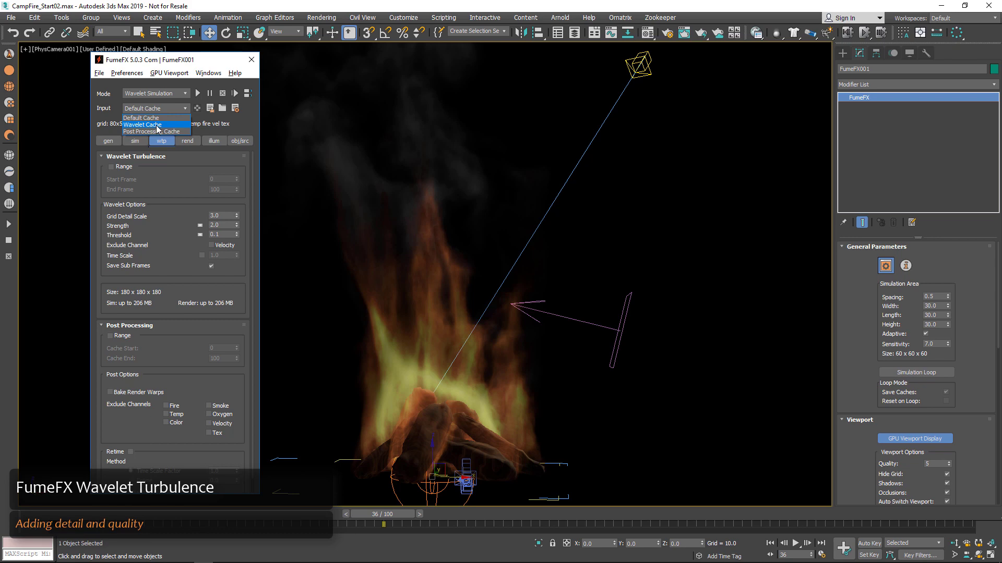
left_click(156, 126)
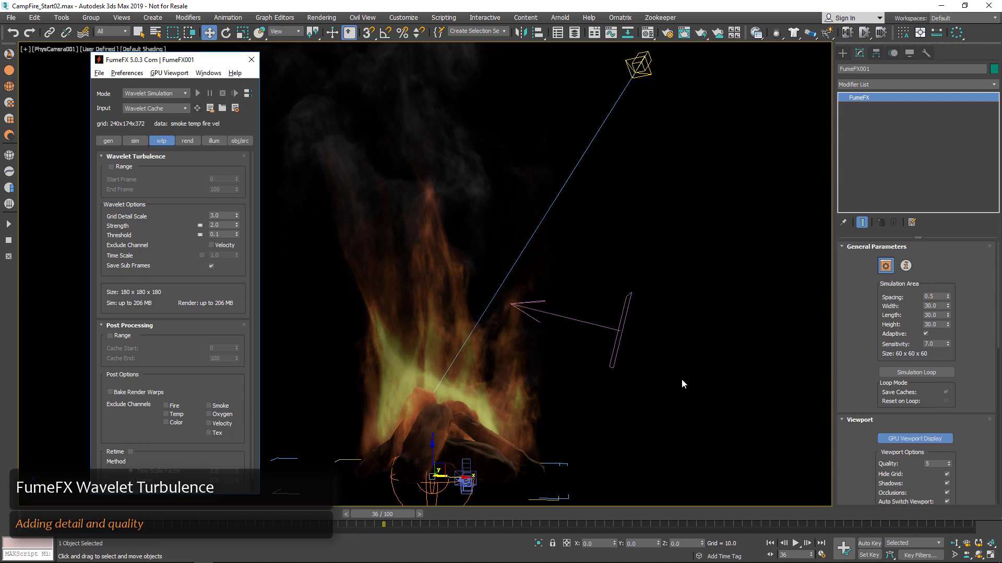
Step: Render frame 36 and close the rendering, and create a preview animation of the active time segment from PhysCamera001
left_click(701, 33)
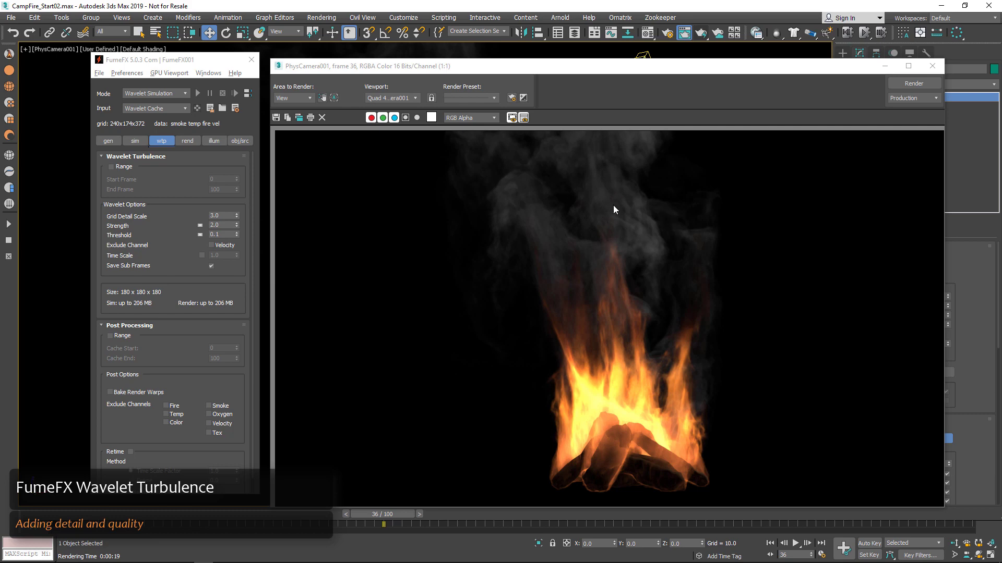
left_click(932, 66)
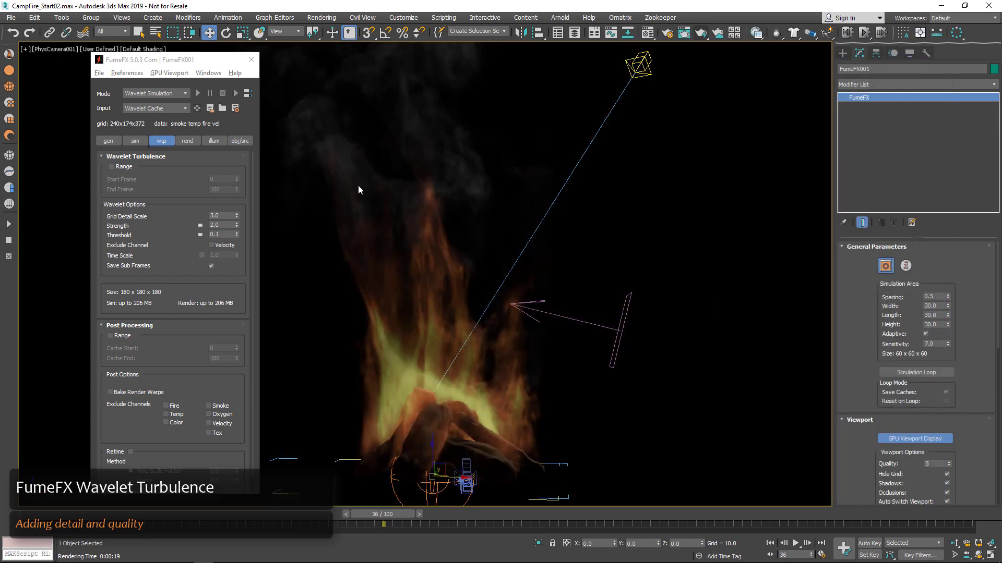
left_click(62, 18)
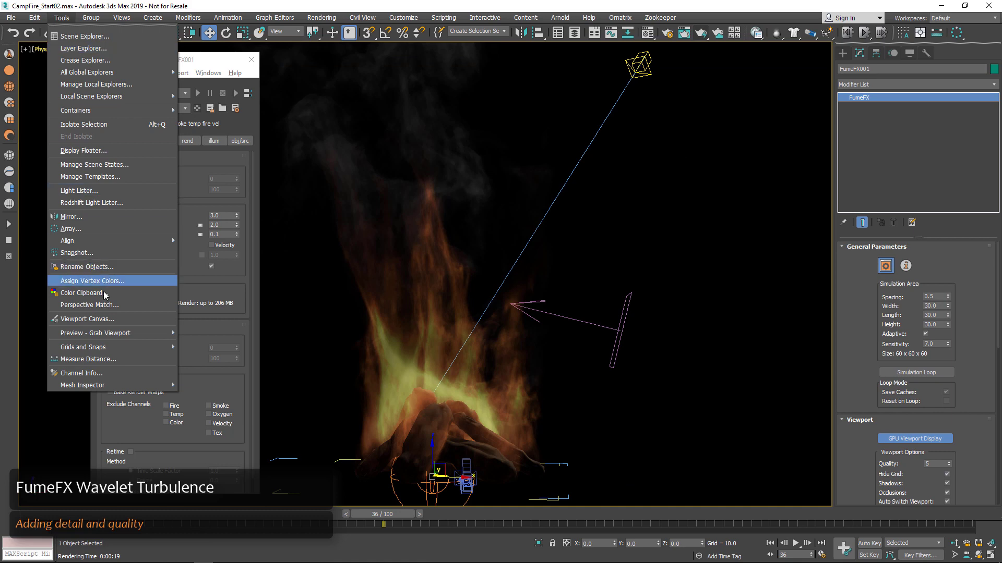
mouse_move(112, 333)
left_click(270, 339)
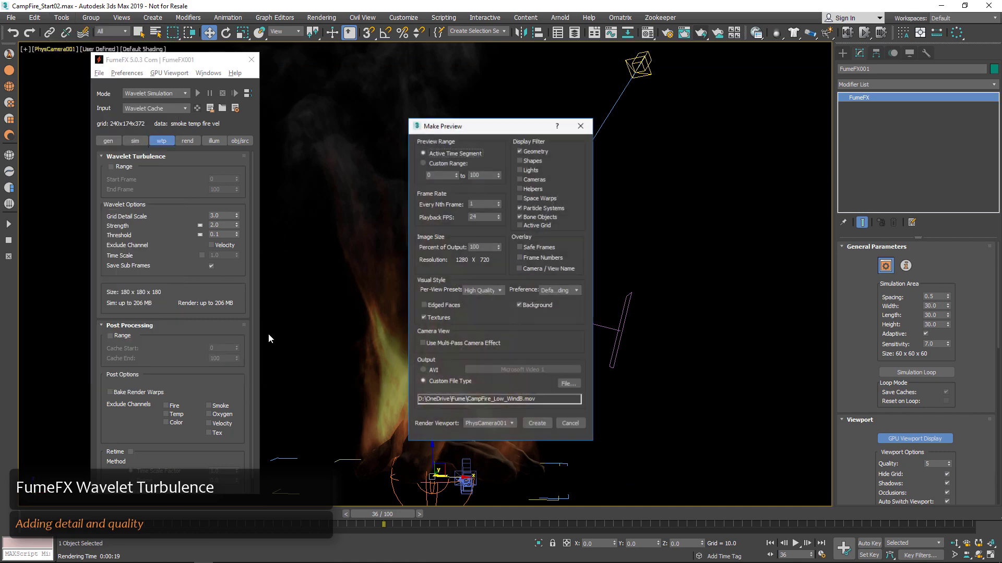
left_click(543, 422)
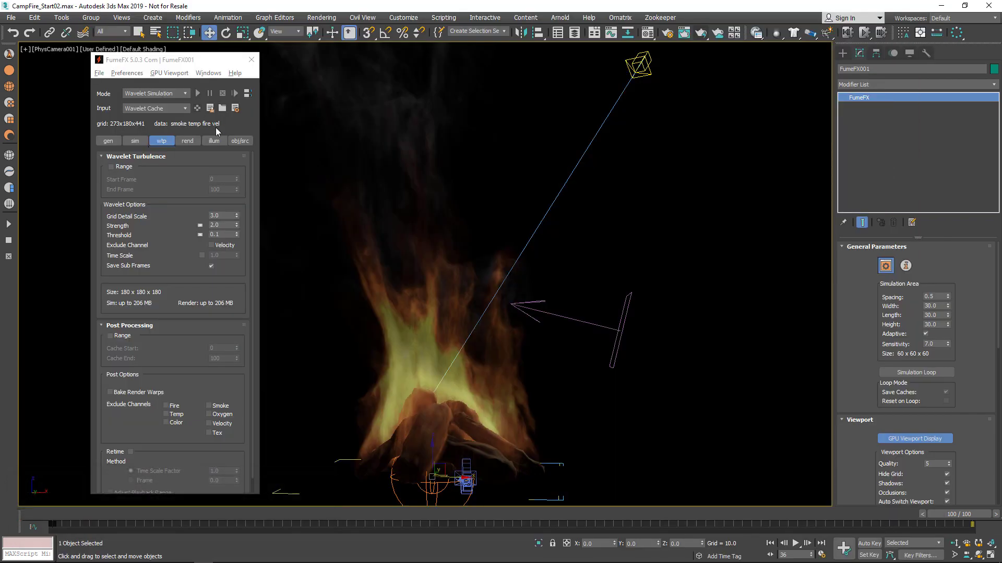
Step: Enable Multiple Scattering in the FumeFX illumination settings and render frame 100
left_click(219, 142)
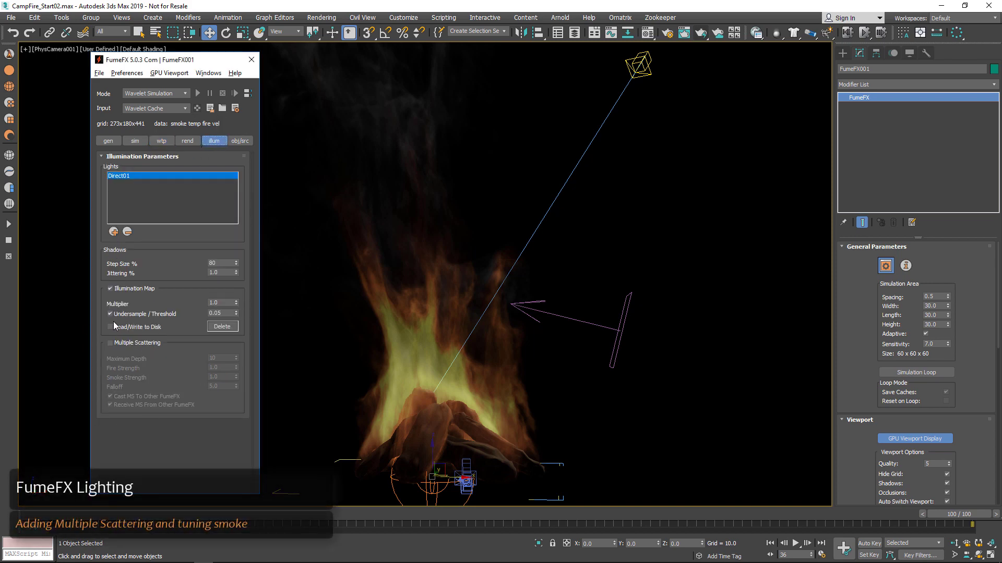
left_click(110, 343)
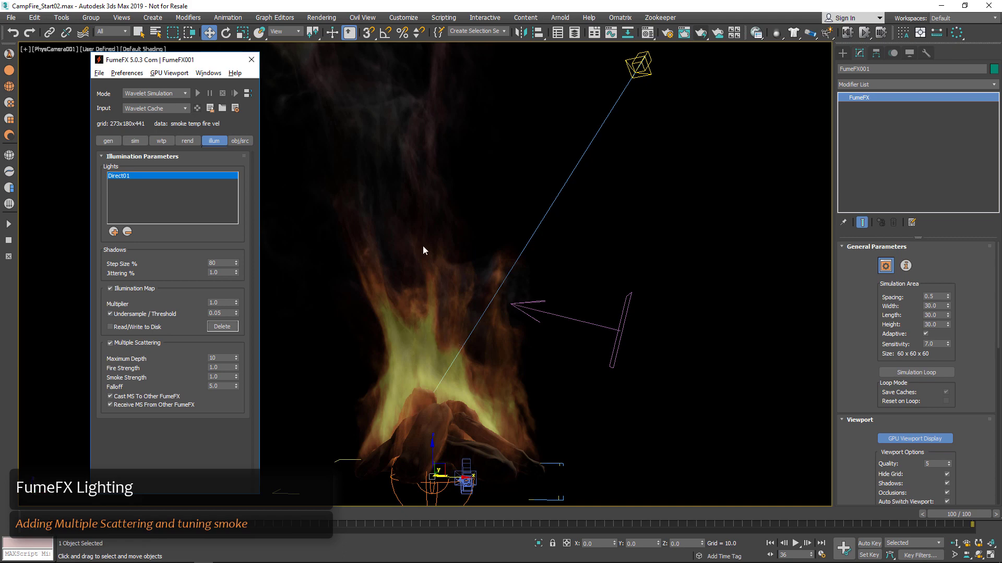
left_click(705, 32)
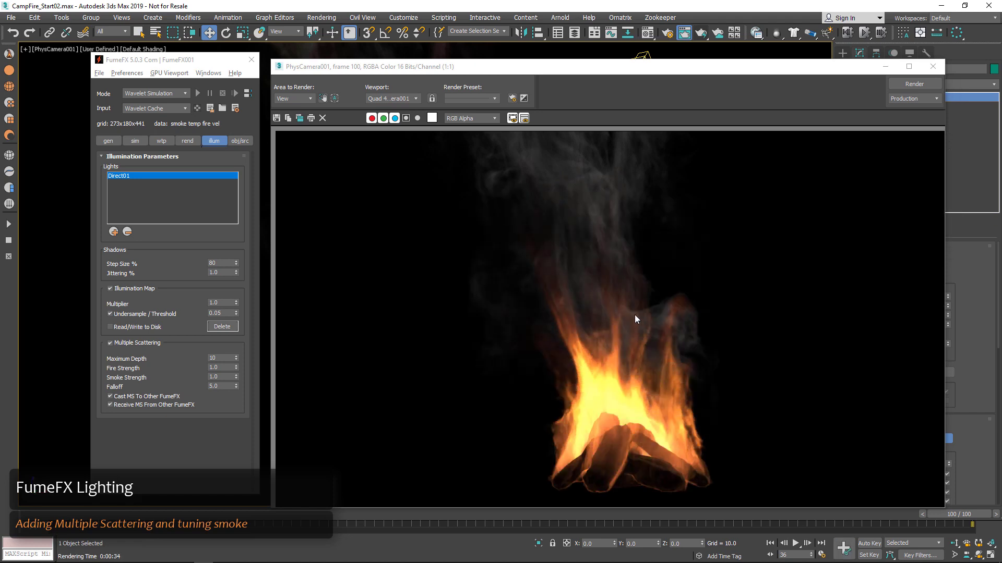
Step: Set the Multiple Scattering Fire Strength to 5.0 and Smoke Strength to 0.0, and render the frame again
double_click(228, 367)
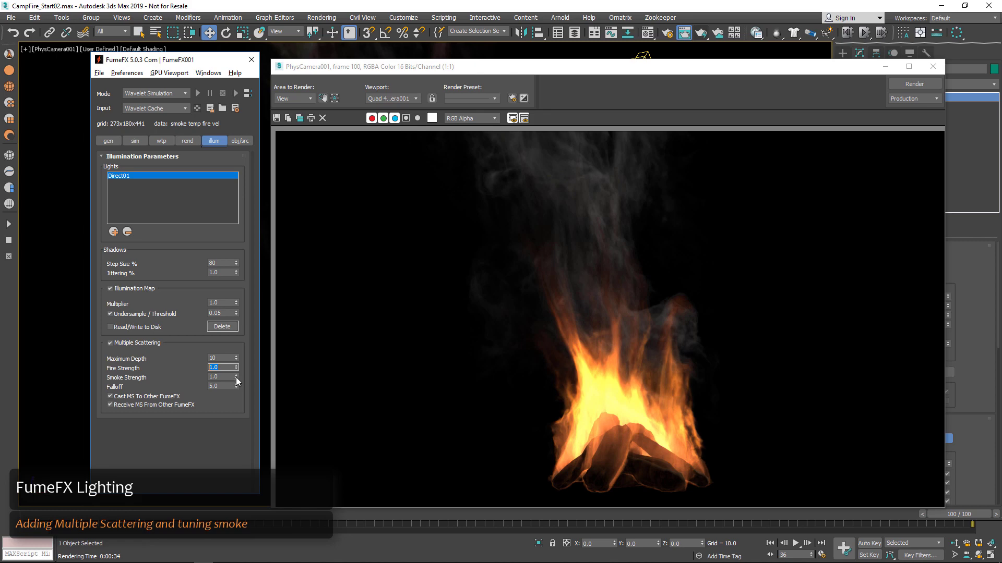
right_click(236, 377)
type("5")
key("Tab")
left_click(916, 87)
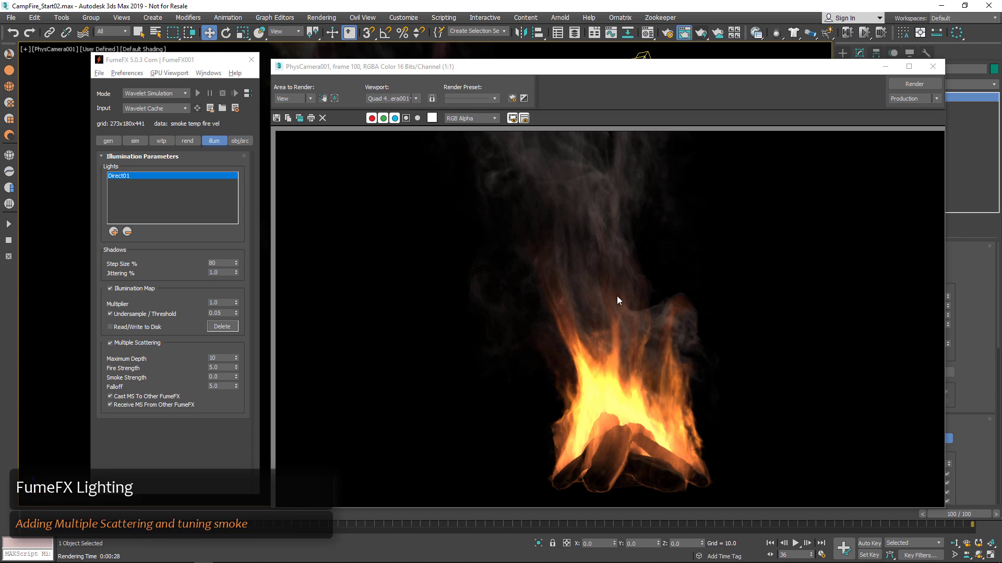
Step: Reshape the smoke opacity curve to fall from about 0.6 to 0 at about 27.5, render the frame and close the rendering
left_click(188, 141)
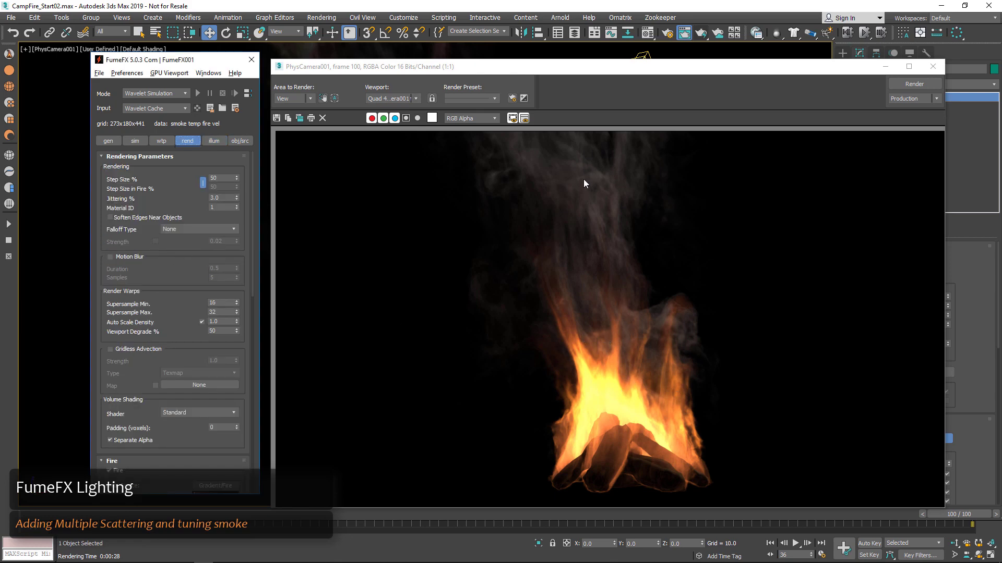
scroll(180, 327, "down", 5)
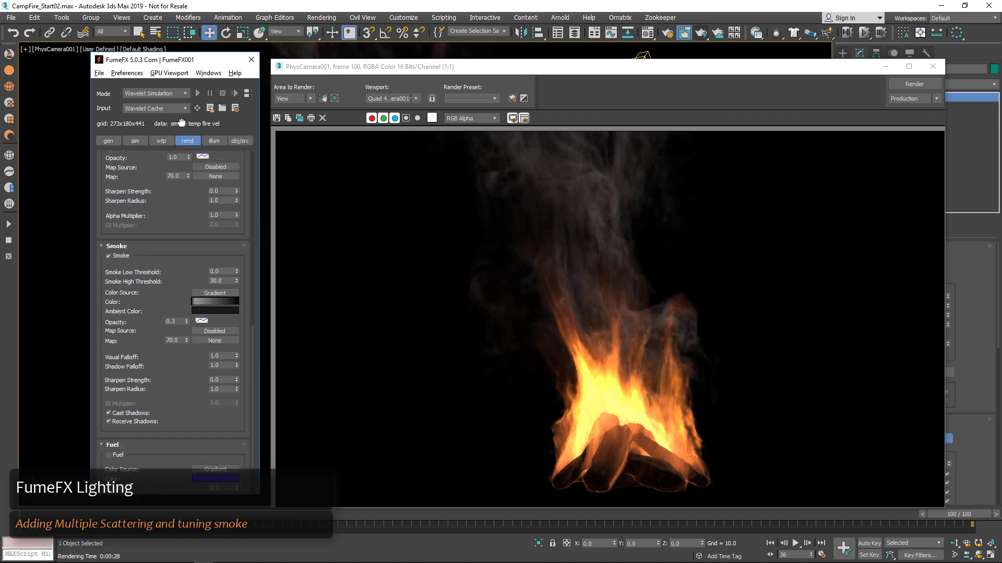
left_click(202, 320)
left_click(885, 66)
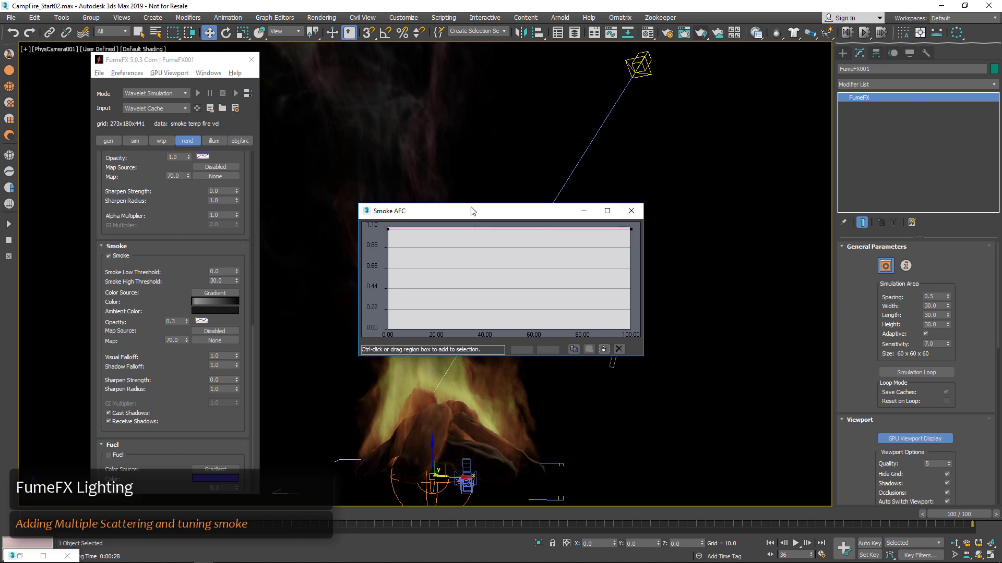
left_click_drag(473, 211, 670, 129)
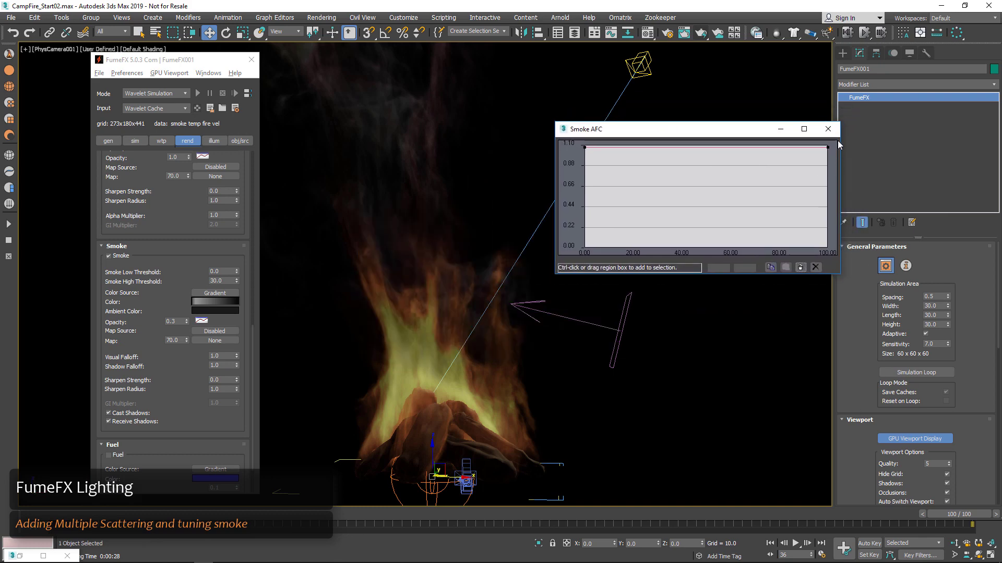
left_click_drag(828, 147, 828, 248)
left_click_drag(584, 148, 584, 214)
left_click(644, 223)
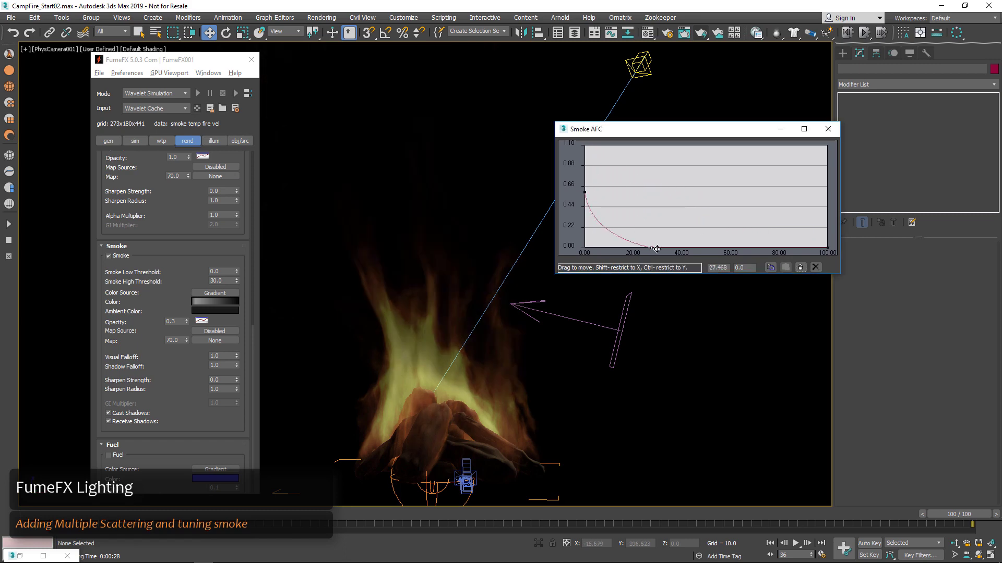
left_click(704, 33)
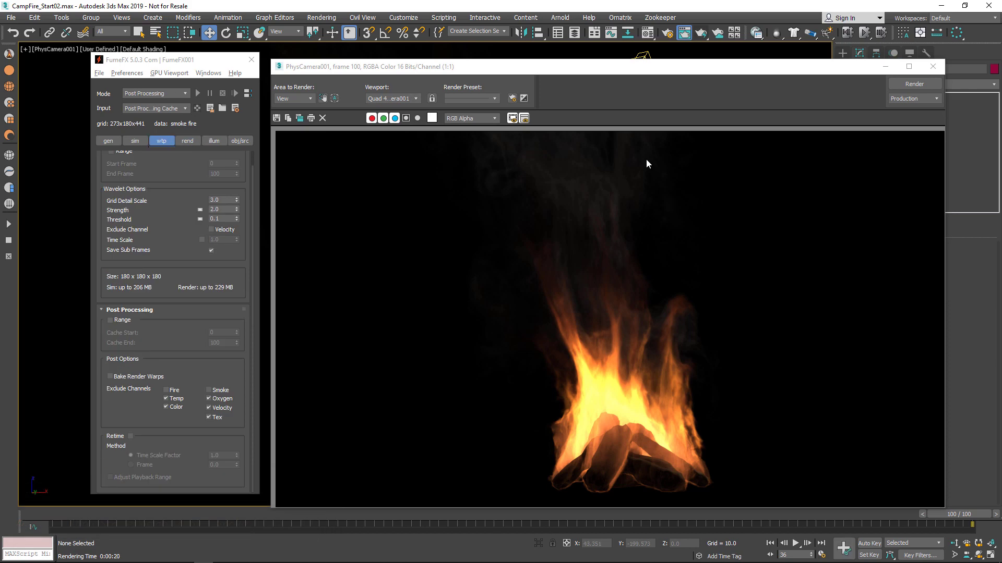
left_click(932, 67)
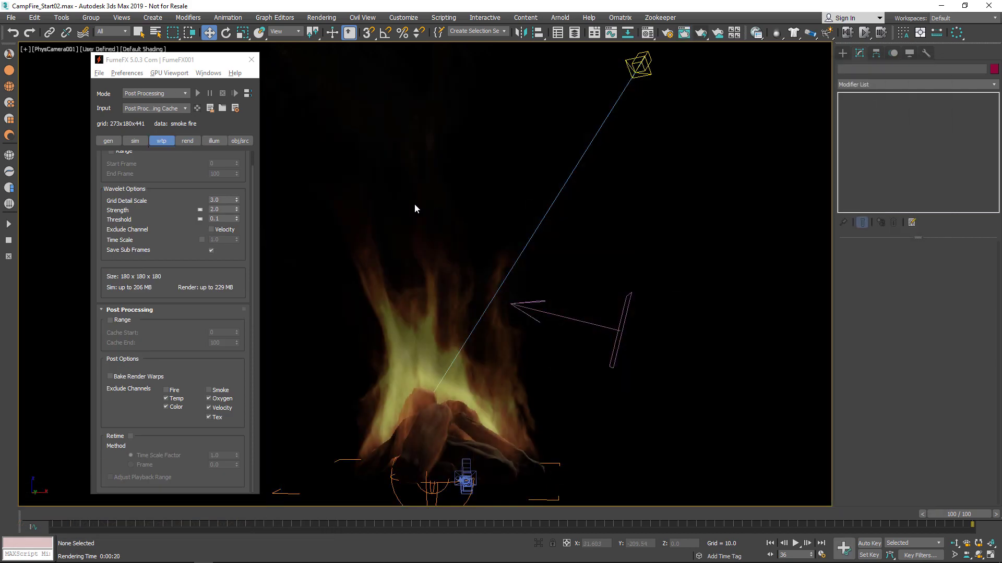
Step: Review the FumeFX simulation, rendering and illumination settings and the object source and Wind001 entries
left_click(135, 141)
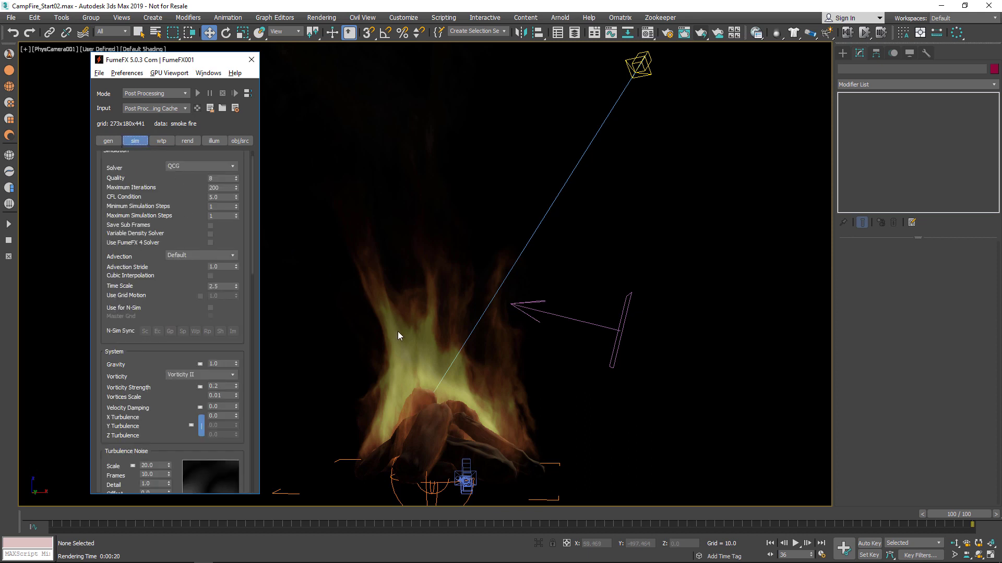
left_click(185, 143)
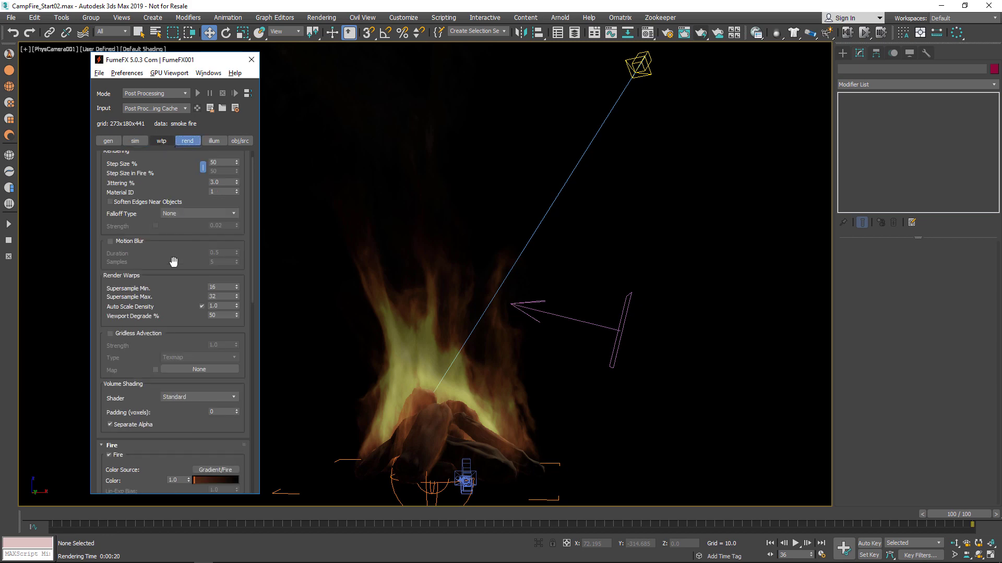
scroll(174, 264, "down", 5)
scroll(178, 357, "down", 4)
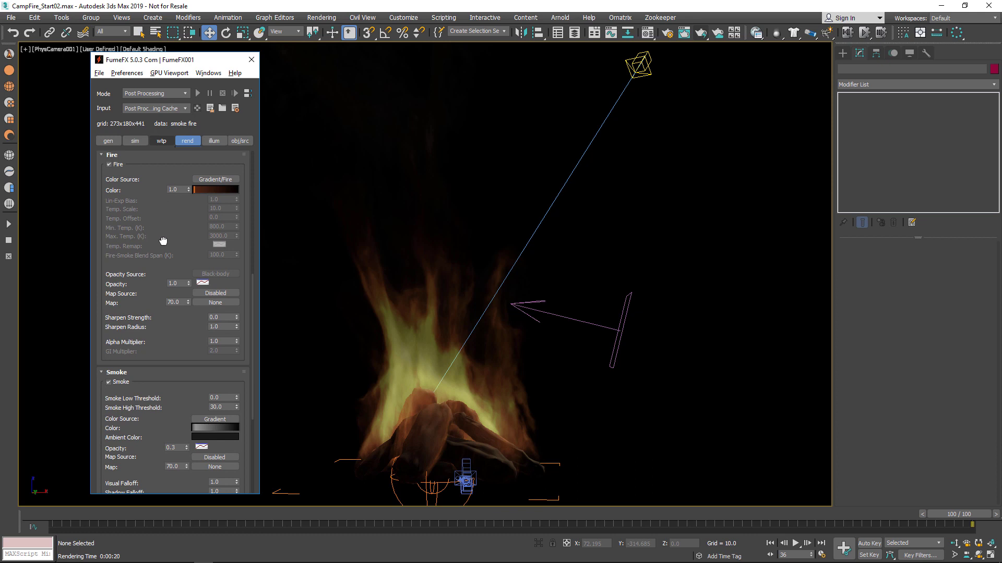
left_click_drag(161, 239, 156, 326)
left_click(211, 143)
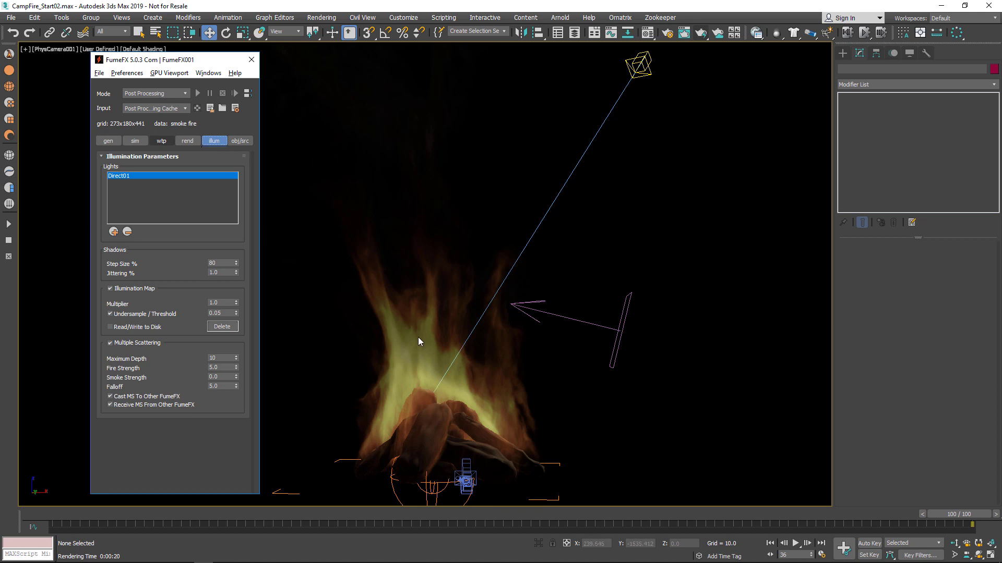
left_click(240, 141)
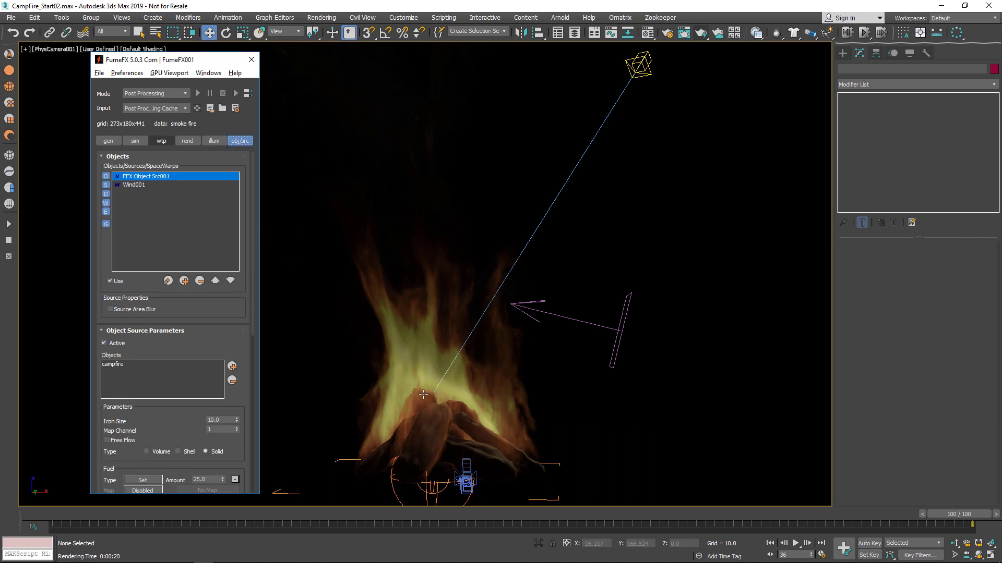
left_click(149, 186)
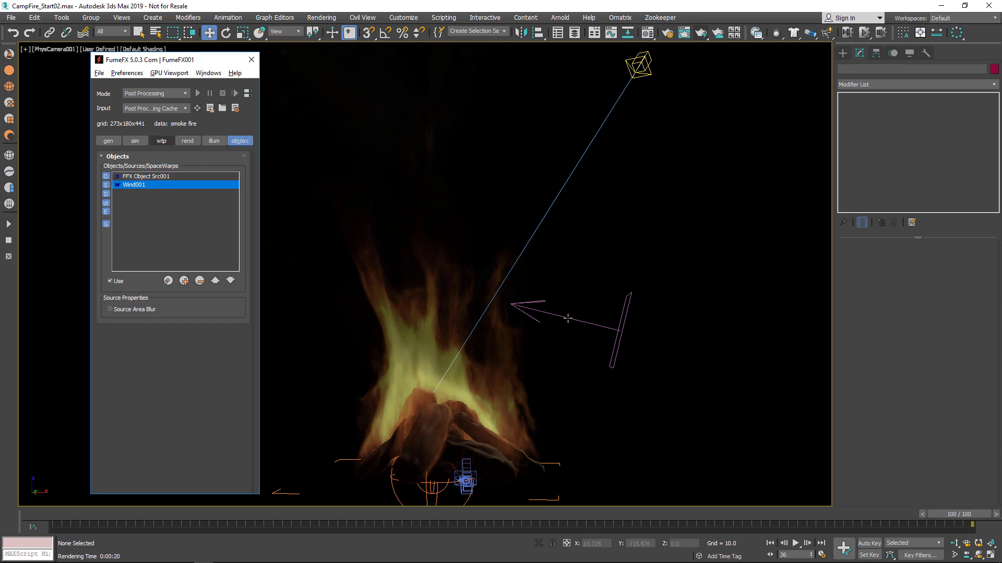
left_click(135, 140)
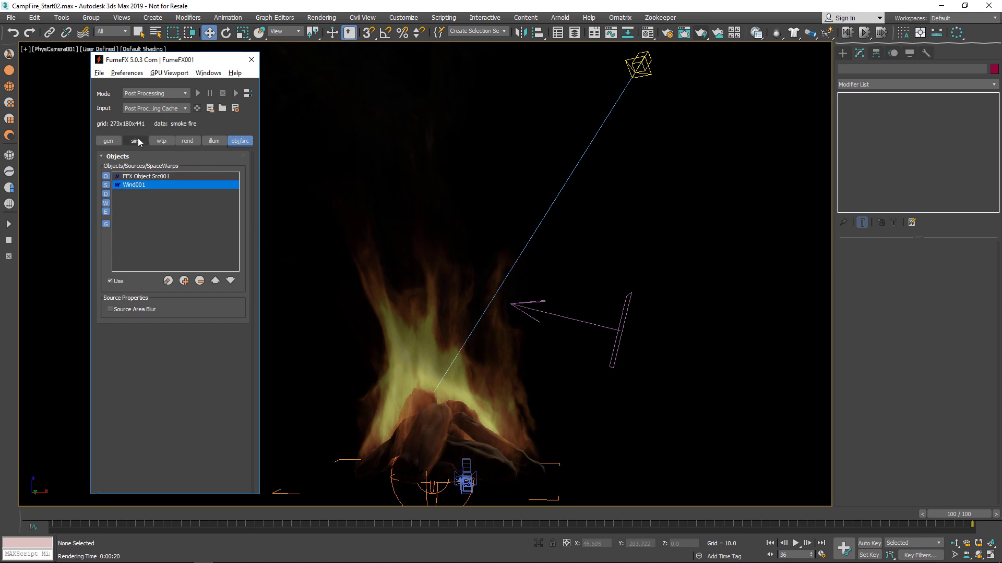